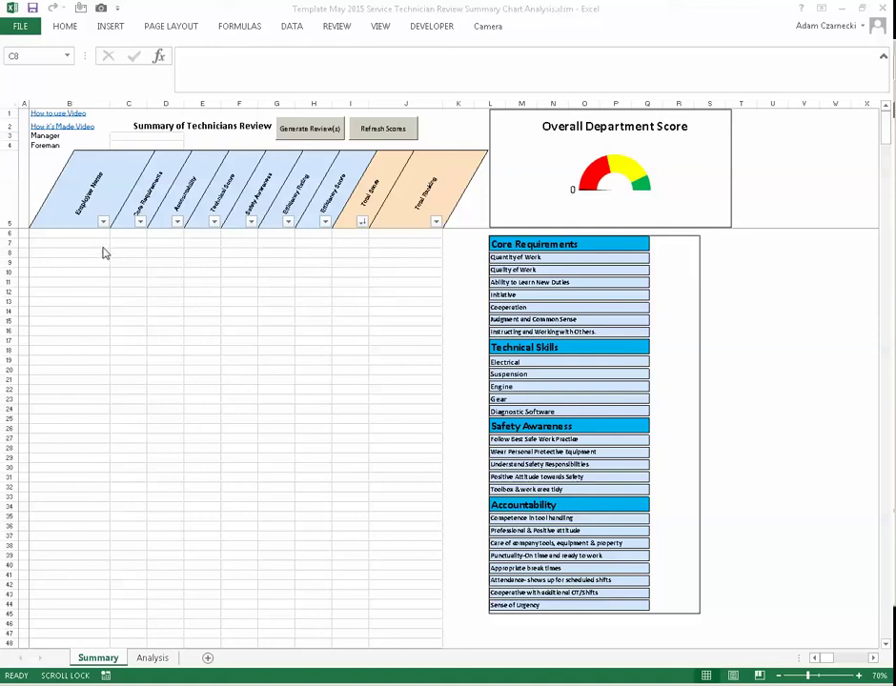
# - Enter Mr Manager as the manager and Mr Foreman as the foreman
pyautogui.click(144, 138)
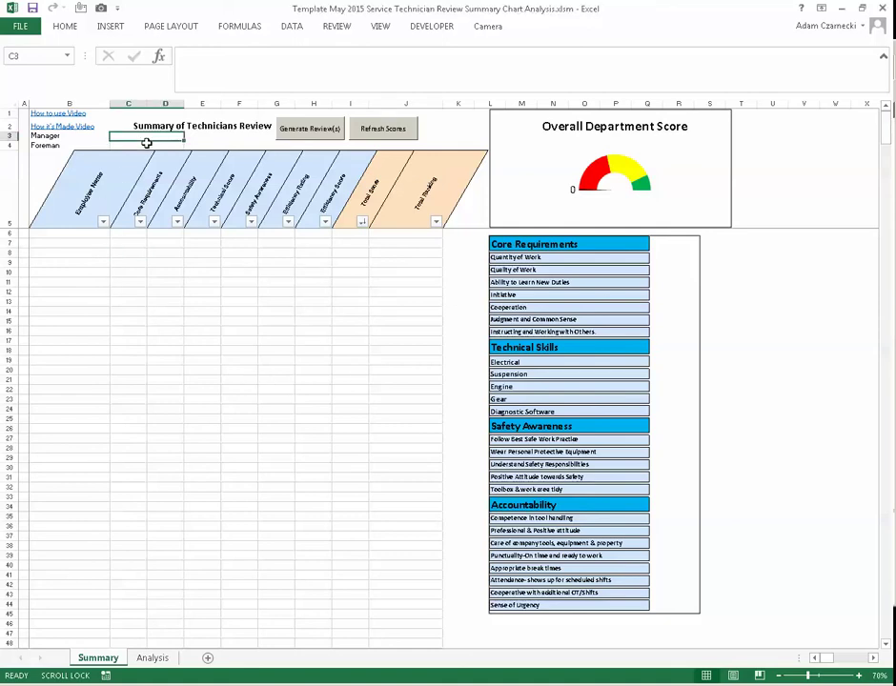
pyautogui.write('Mr Manager')
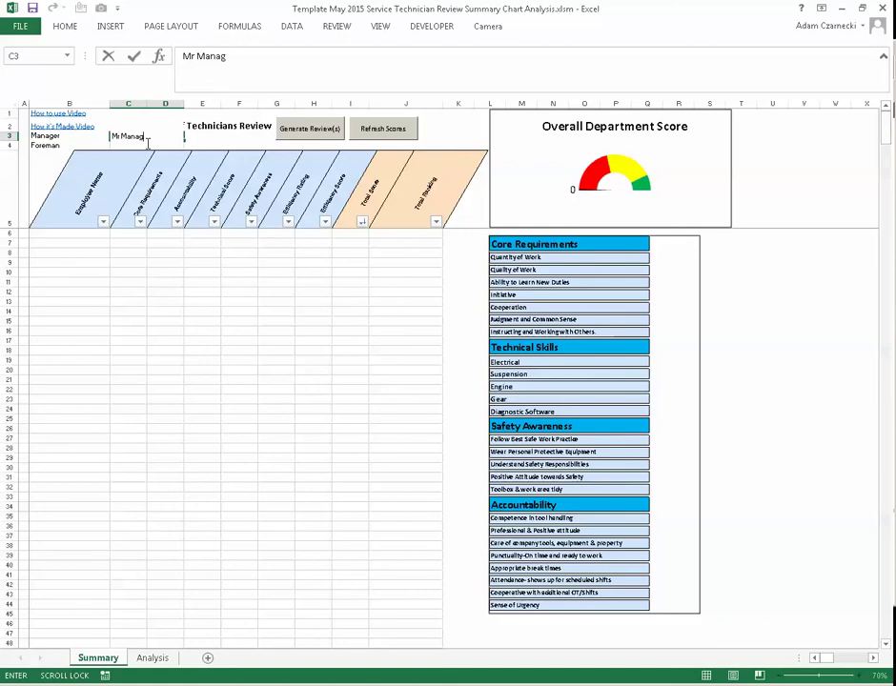
pyautogui.press('Return')
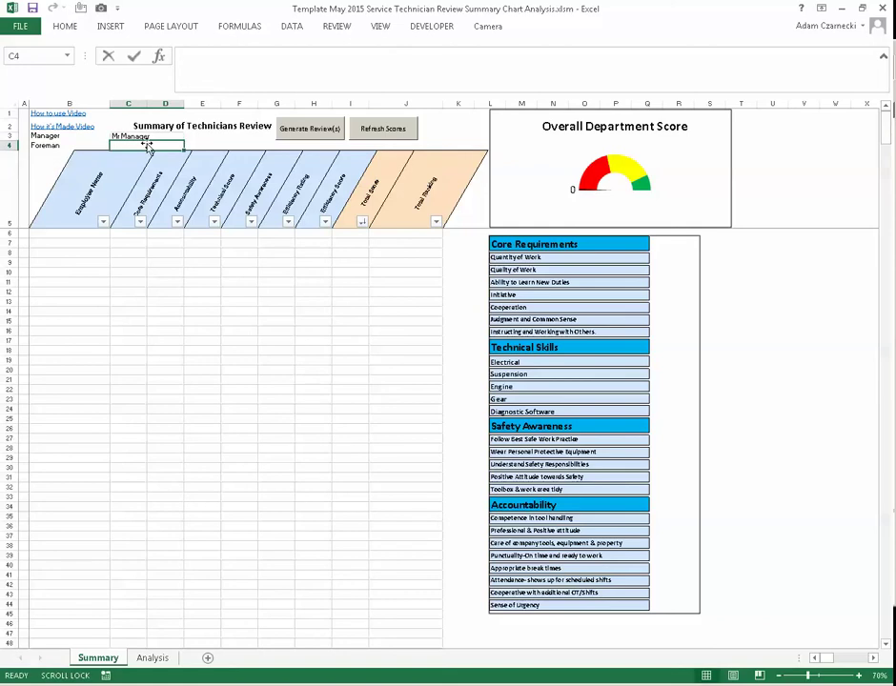
pyautogui.write('Mr FOreman')
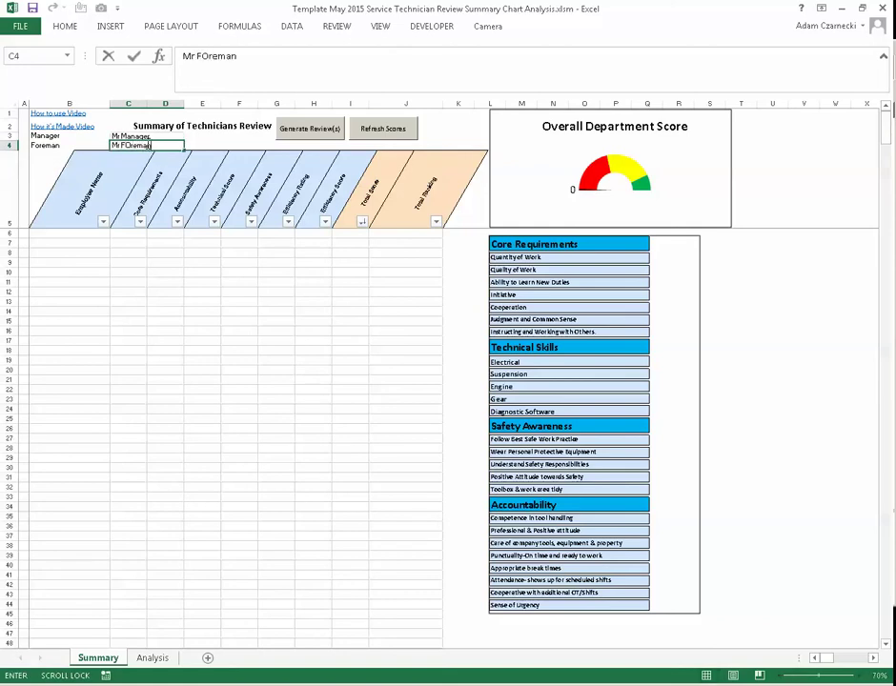
pyautogui.press('BackSpace')
pyautogui.press('BackSpace')
pyautogui.press('BackSpace')
pyautogui.write('oreman')
pyautogui.press('Return')
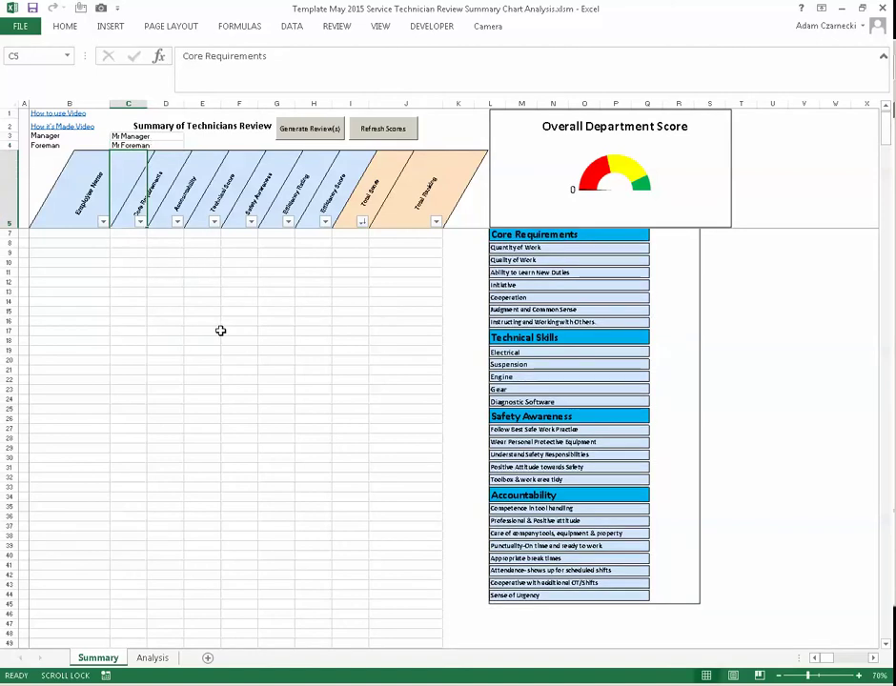
# - Add the technician's full name as the first entry under Employee Name
pyautogui.click(81, 233)
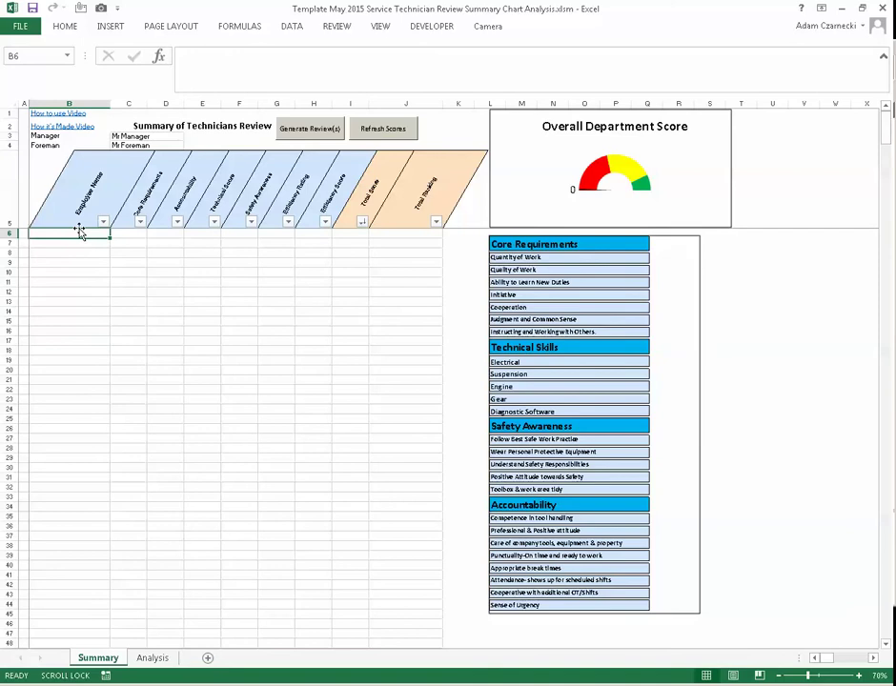
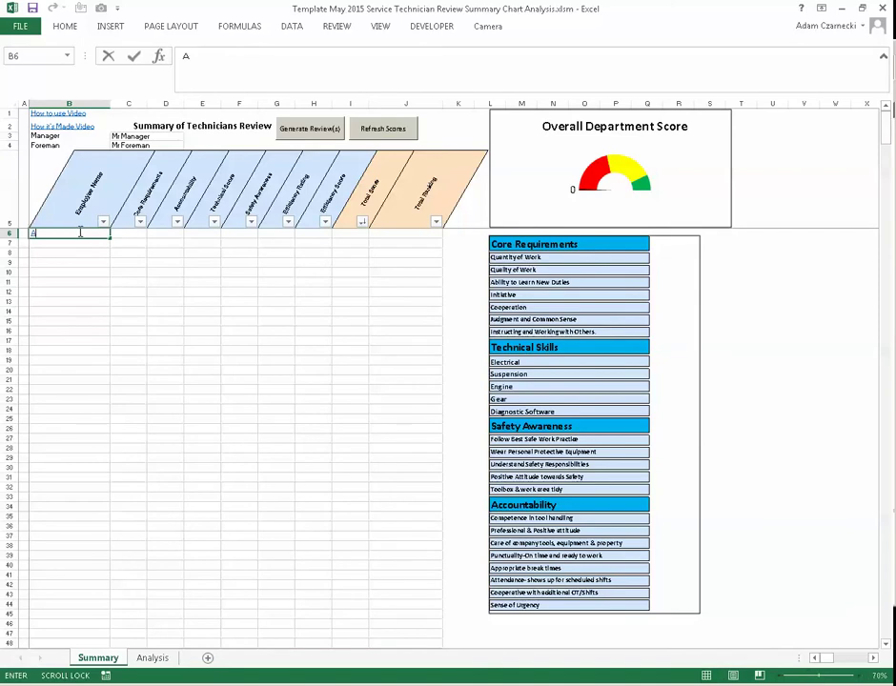
pyautogui.press('Return')
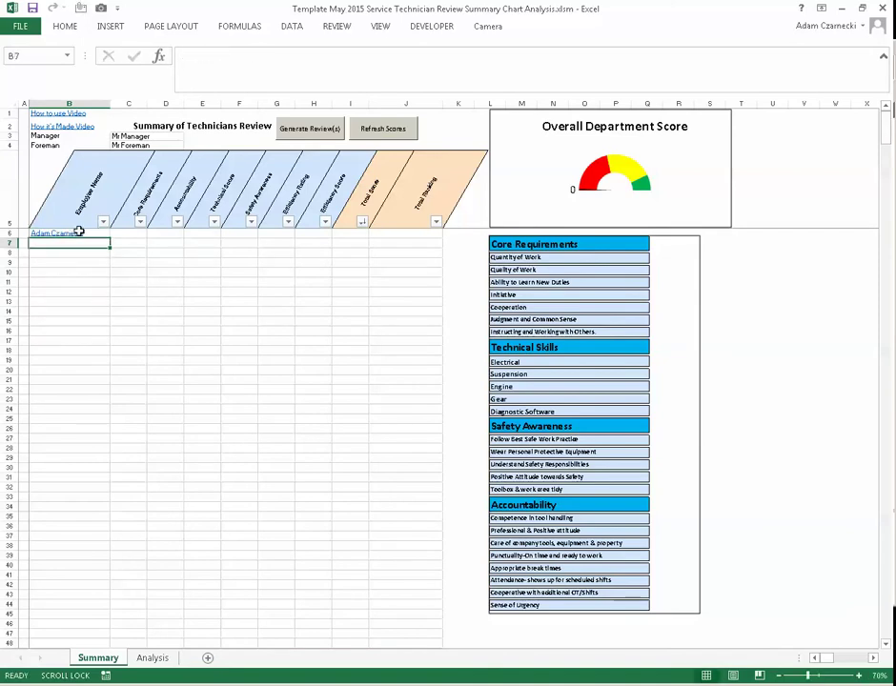
# - Generate the review sheets and open the technician's new review tab
pyautogui.click(321, 129)
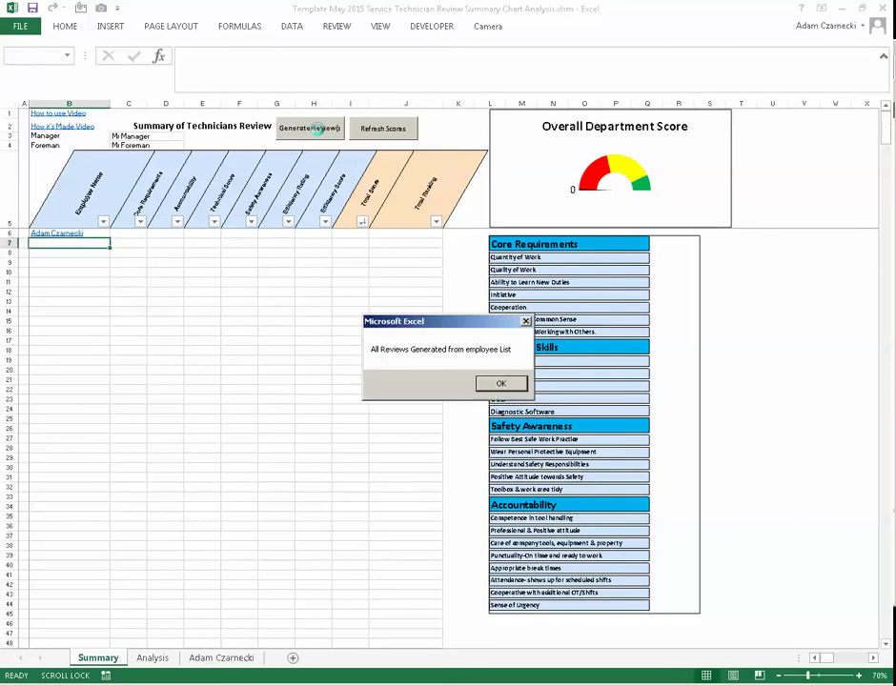
pyautogui.click(501, 384)
pyautogui.click(229, 658)
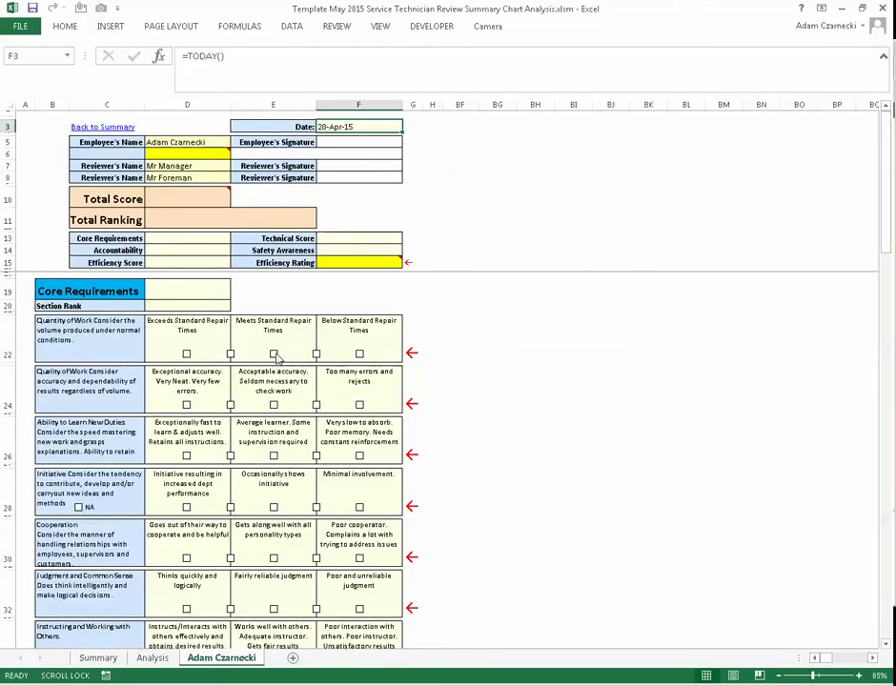
# - Give every Core Requirements item the middle rating for a 2.00 score, then return to Summary
pyautogui.click(273, 354)
pyautogui.click(273, 456)
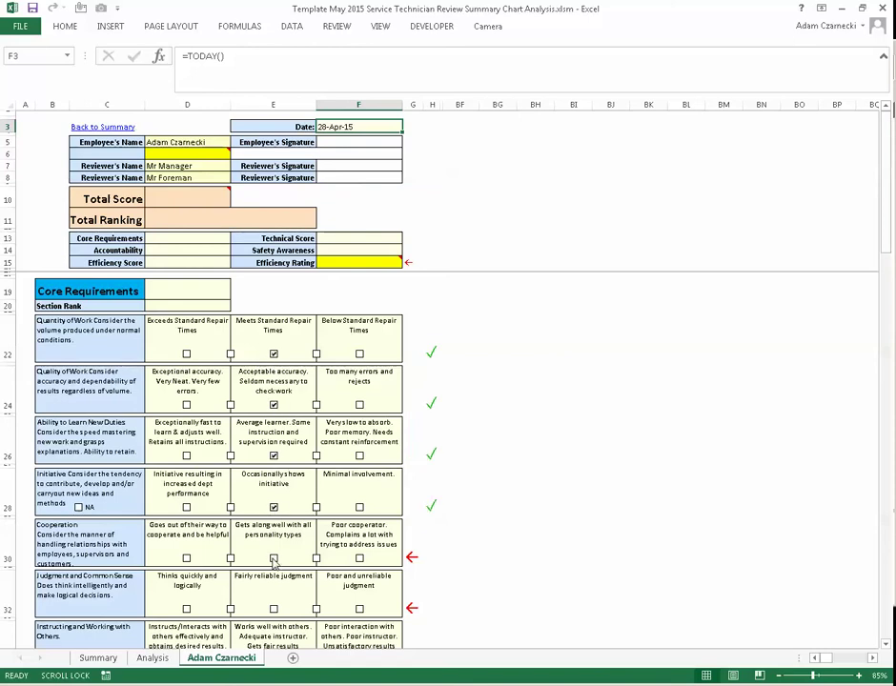
pyautogui.click(275, 609)
pyautogui.scroll(-2, 410, 553)
pyautogui.click(275, 516)
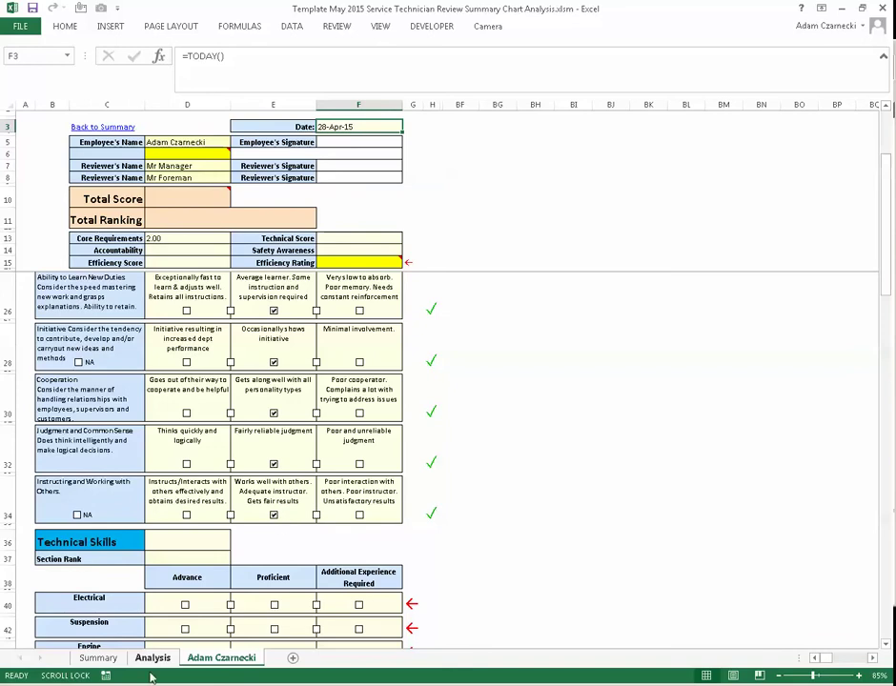
pyautogui.click(98, 658)
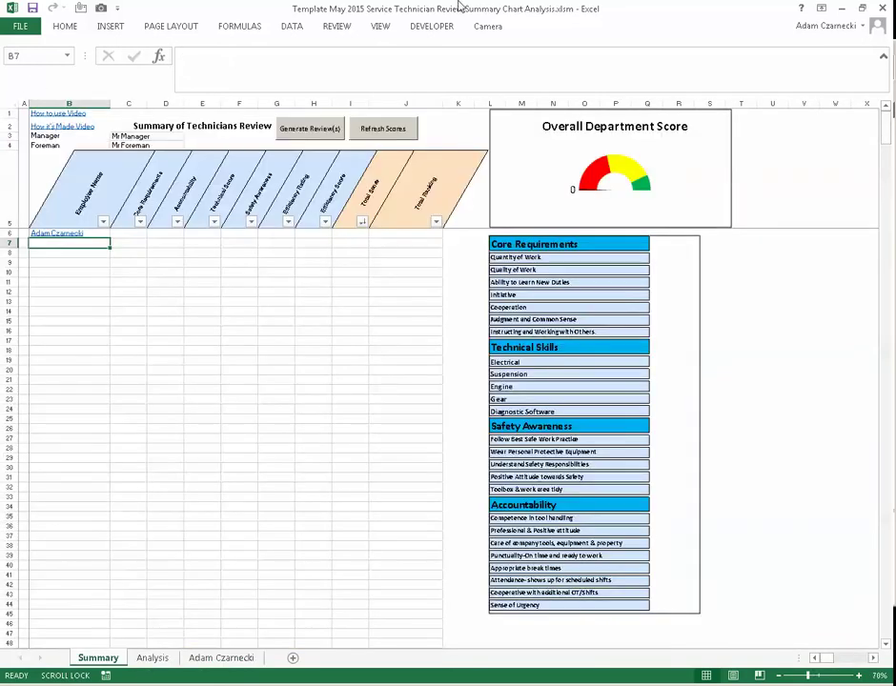
pyautogui.click(223, 658)
pyautogui.click(145, 656)
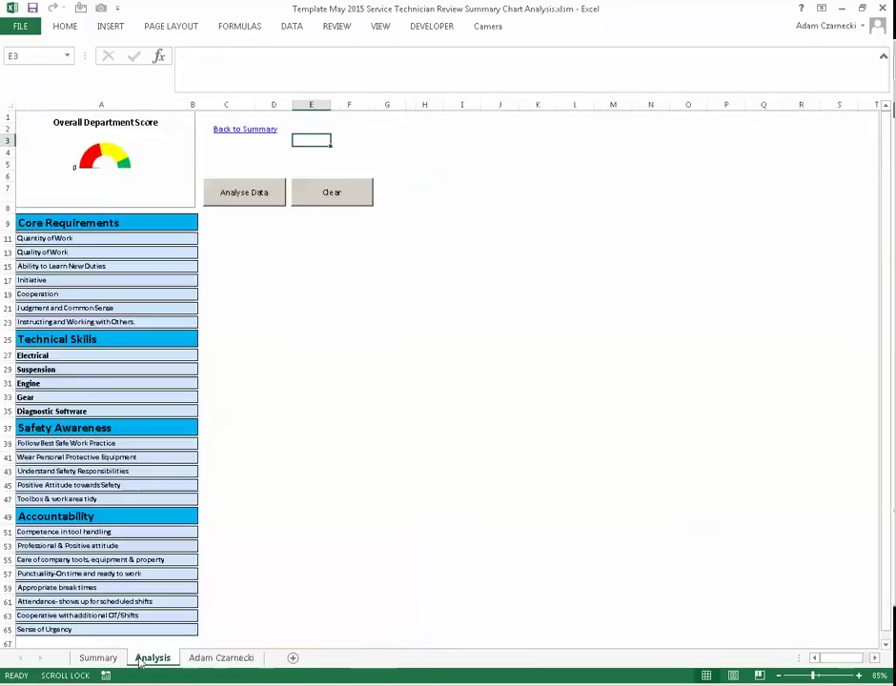
pyautogui.click(100, 660)
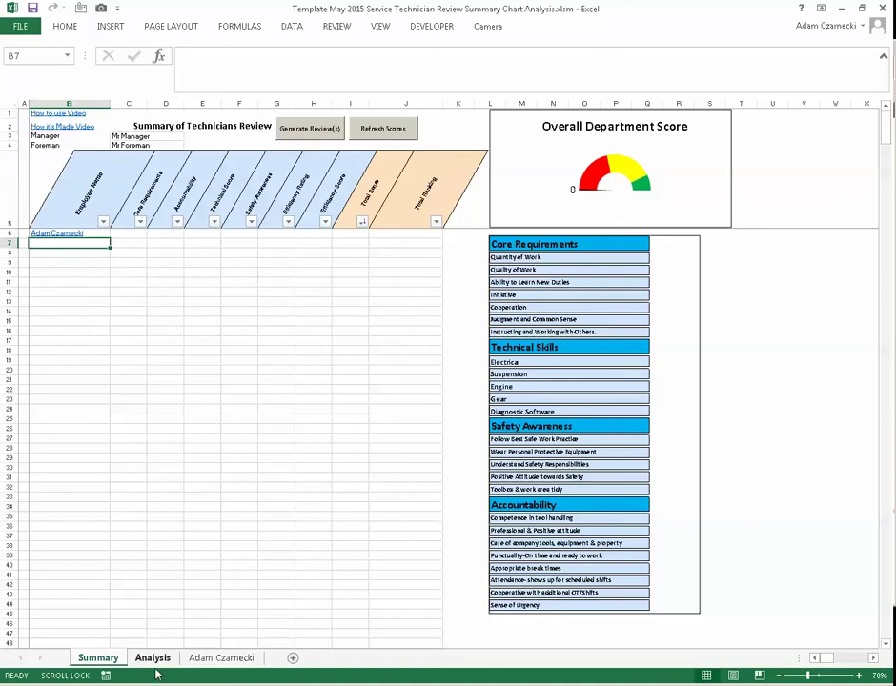
# - Unhide the Technician sheet to show its blank review form
pyautogui.rightClick(95, 658)
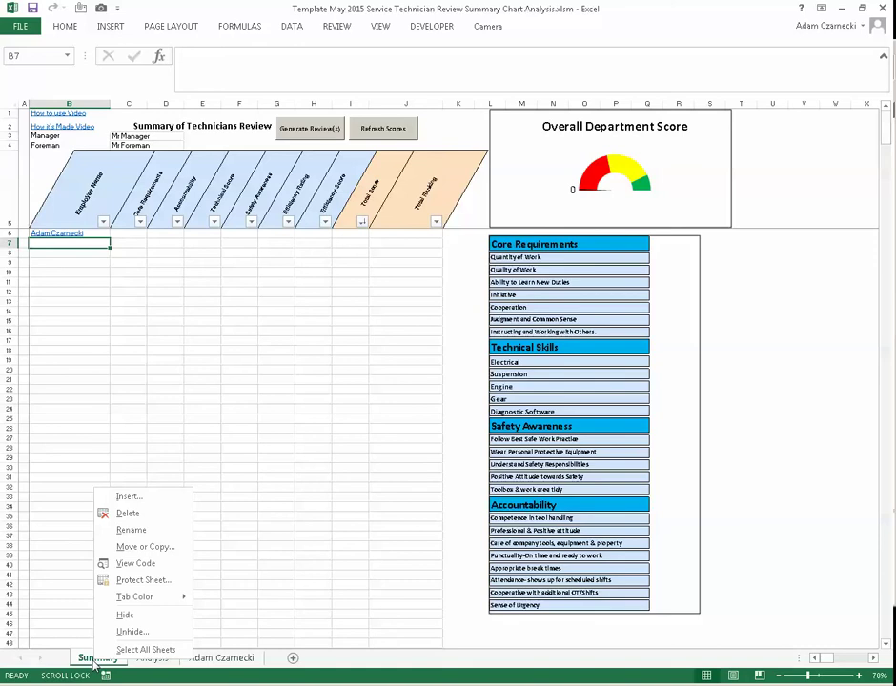
pyautogui.click(133, 633)
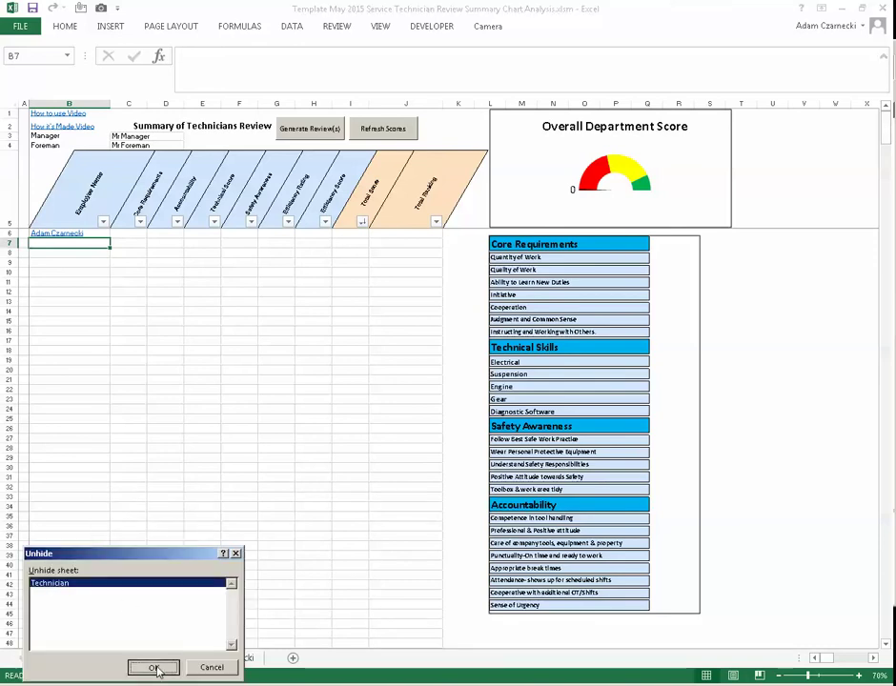
pyautogui.click(158, 667)
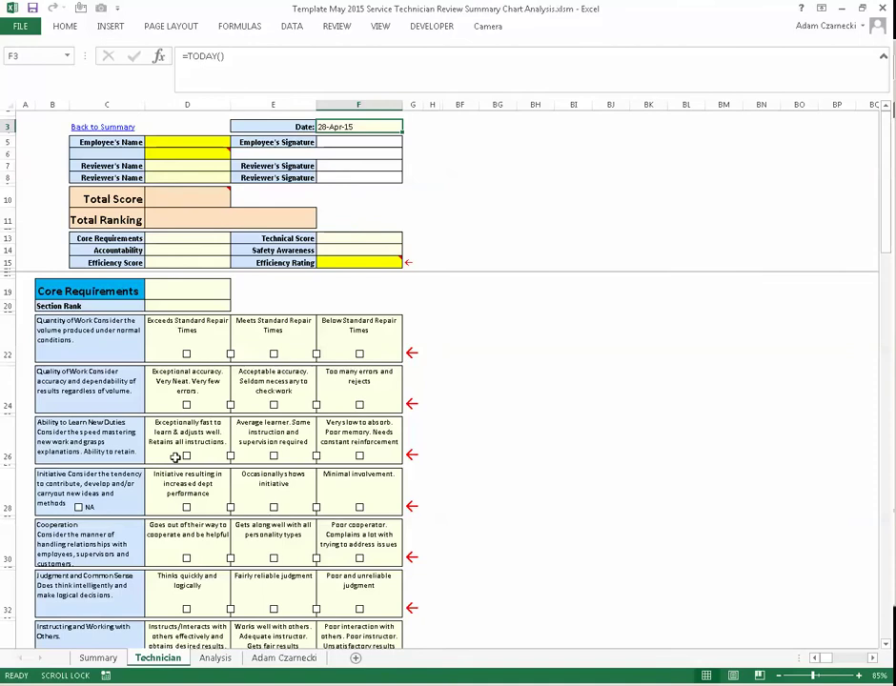
pyautogui.scroll(-20, 158, 455)
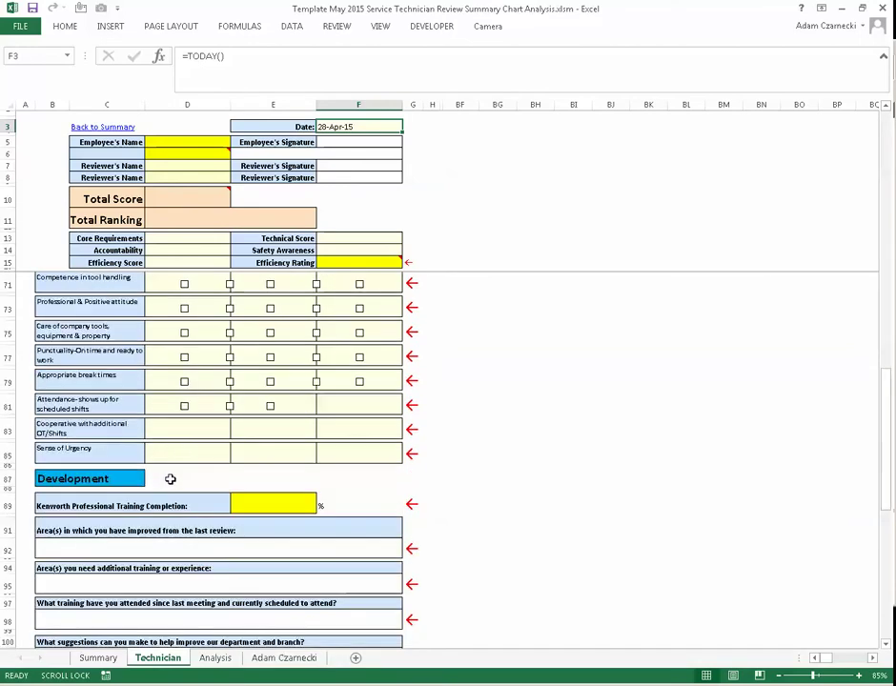
pyautogui.scroll(20, 145, 439)
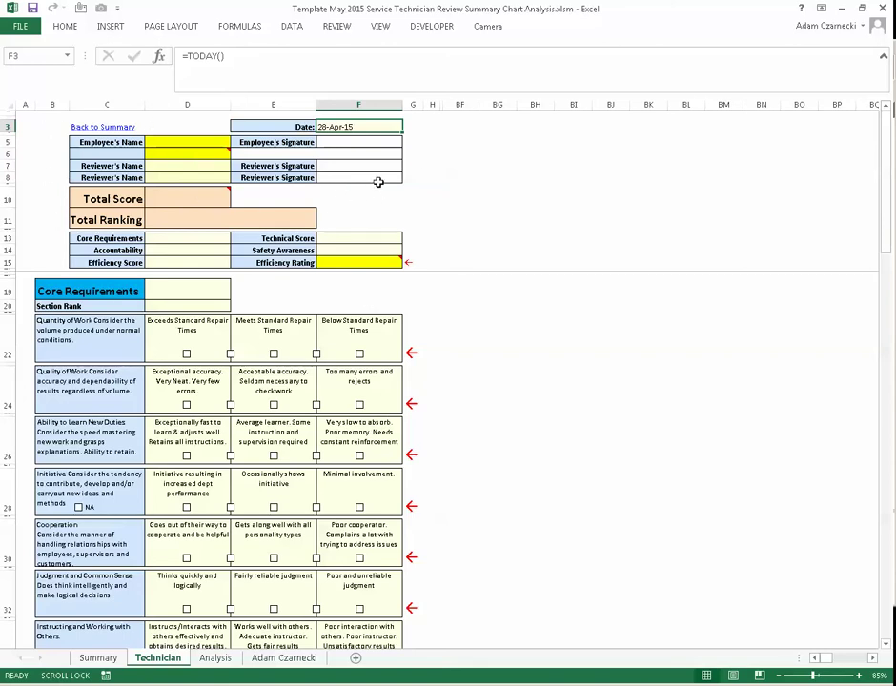
# - Unprotect the Technician sheet, keeping the Core Requirements text intact
pyautogui.rightClick(159, 664)
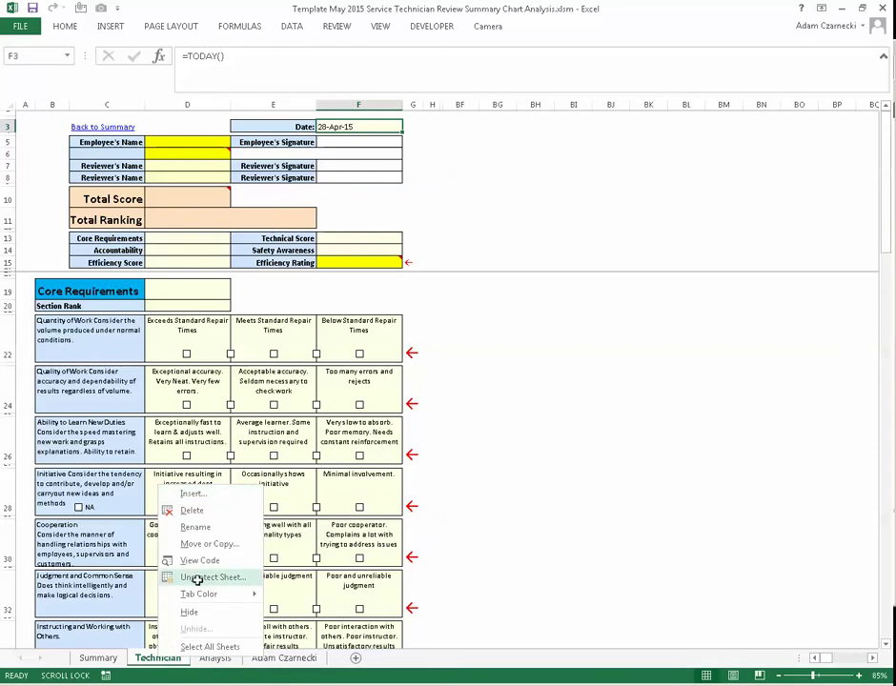
pyautogui.click(236, 574)
pyautogui.moveTo(401, 287); pyautogui.dragTo(36, 491)
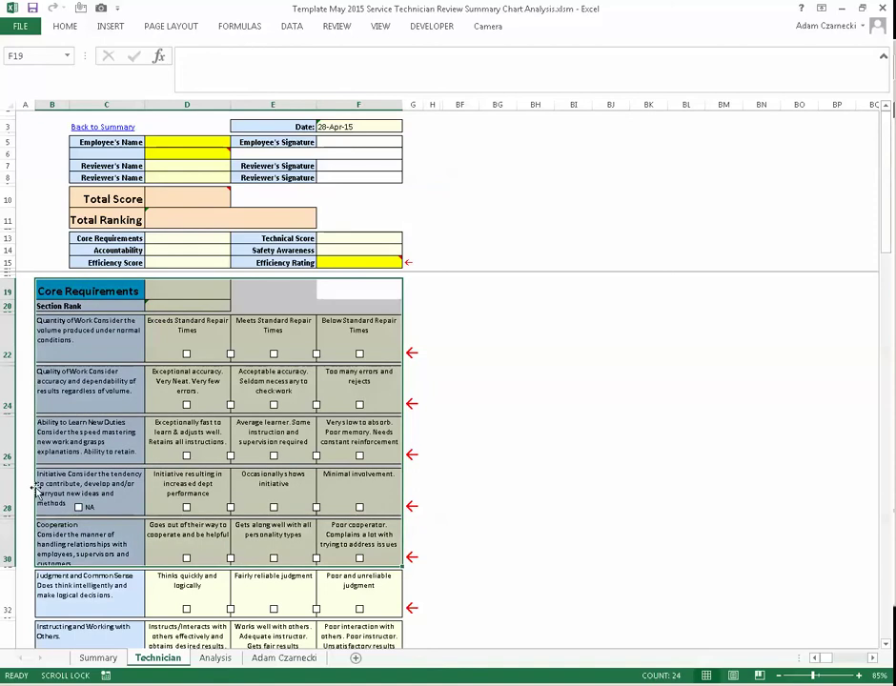
pyautogui.press('Delete')
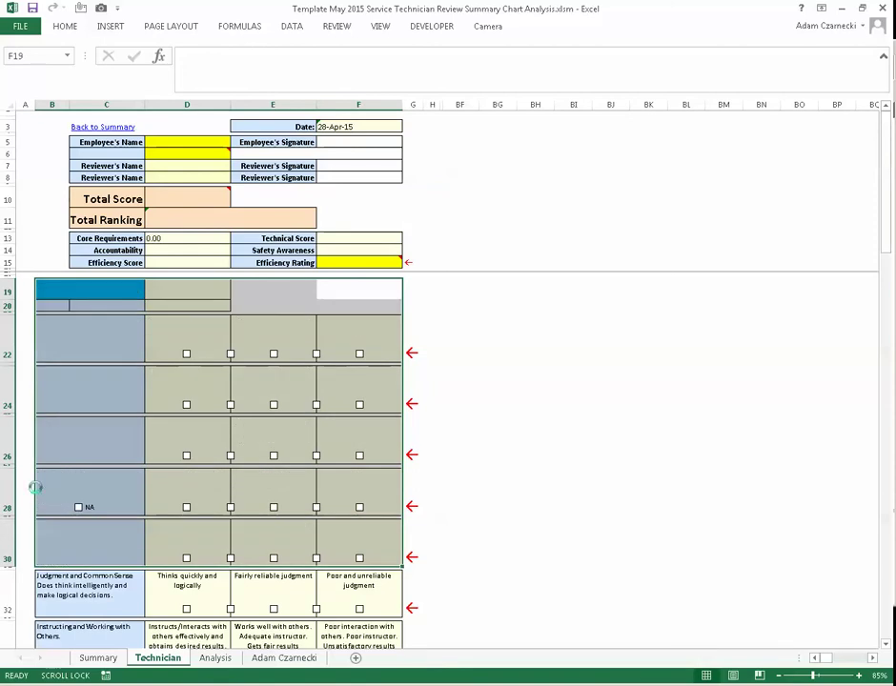
pyautogui.hotkey('ctrl', 'z')
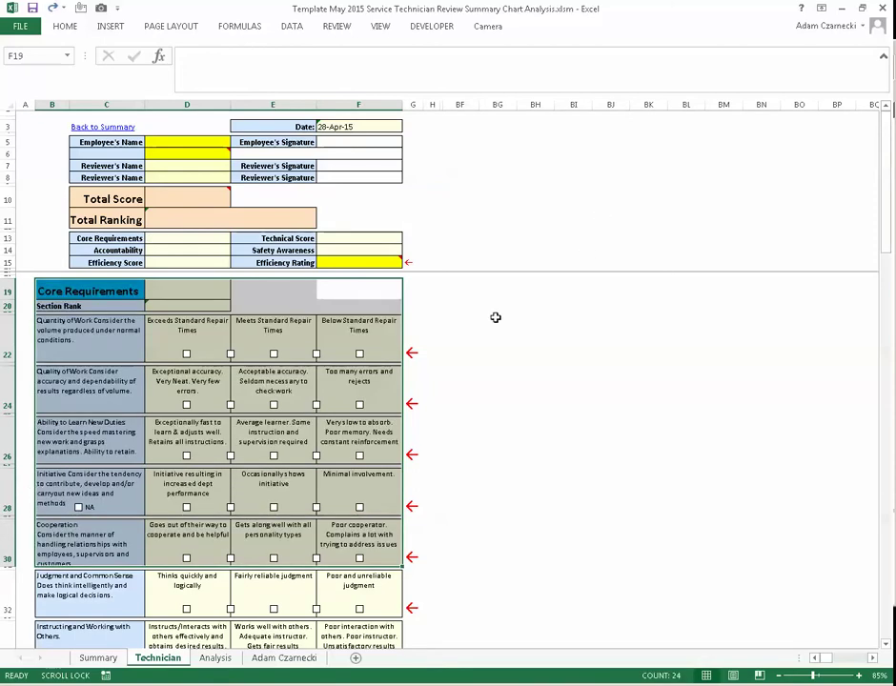
pyautogui.click(452, 324)
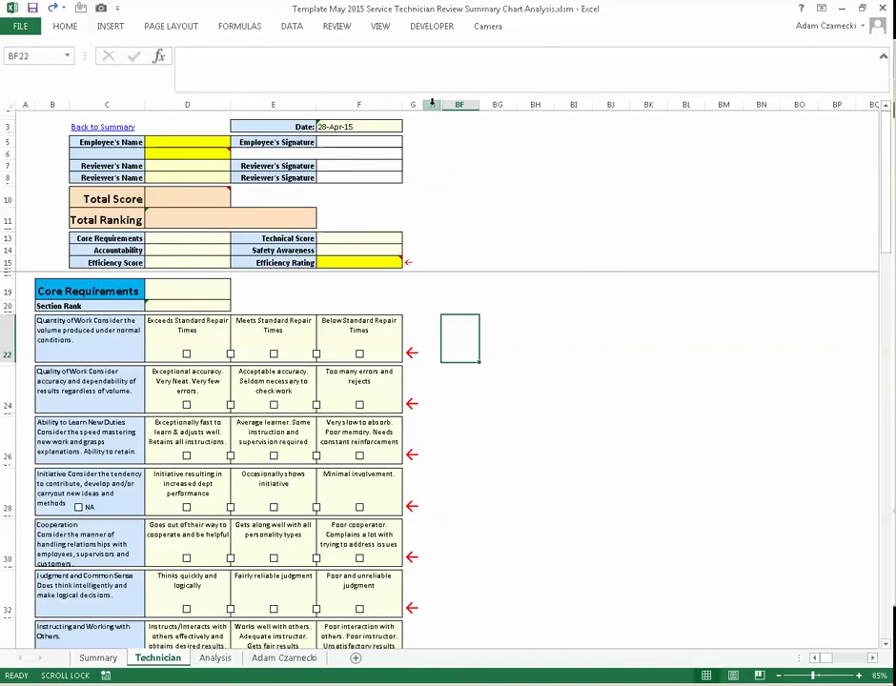
# - Unhide the hidden helper columns from G through BF
pyautogui.click(431, 103)
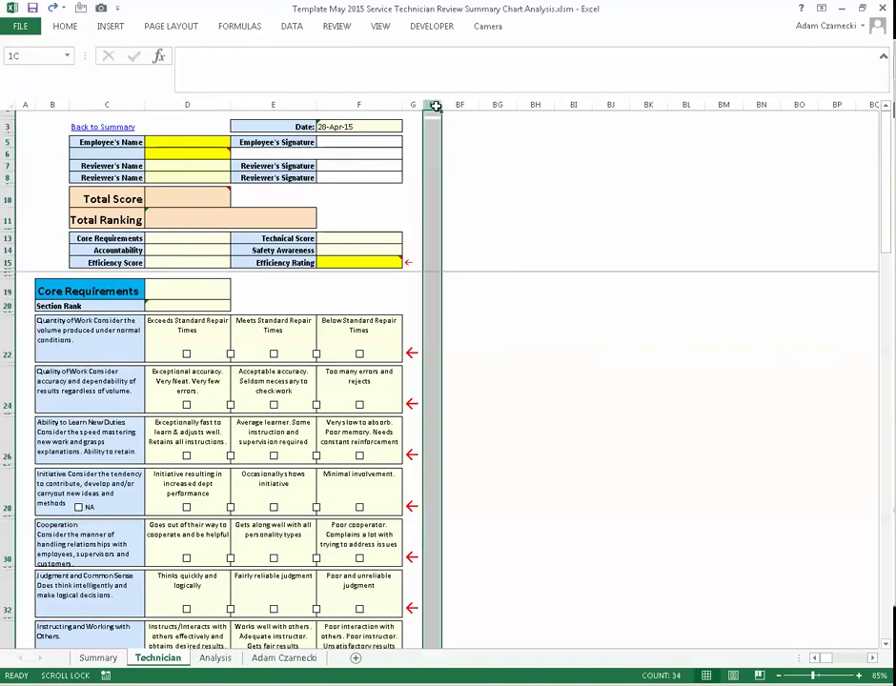
pyautogui.moveTo(435, 106); pyautogui.dragTo(466, 105)
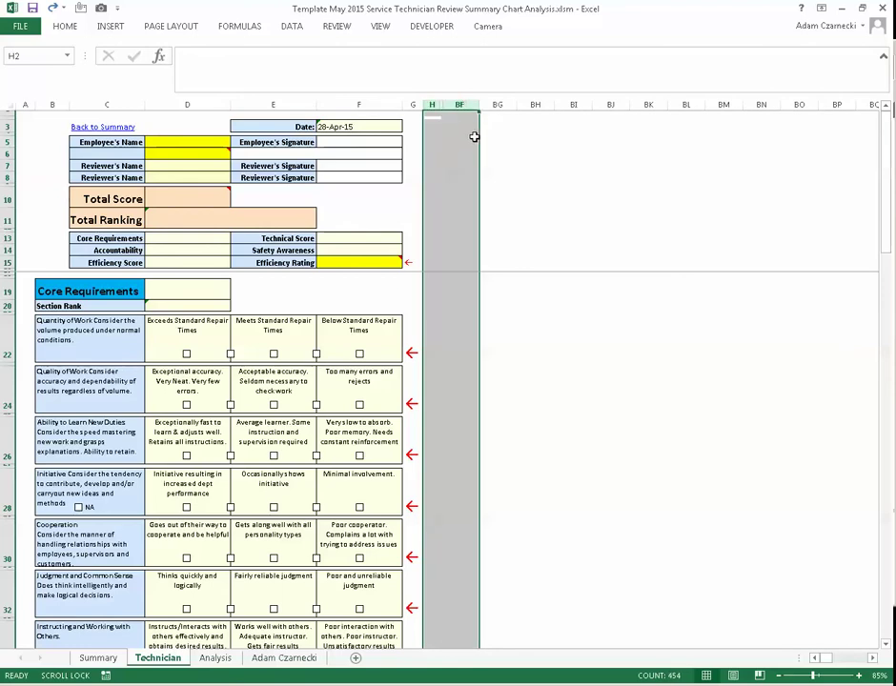
pyautogui.rightClick(436, 131)
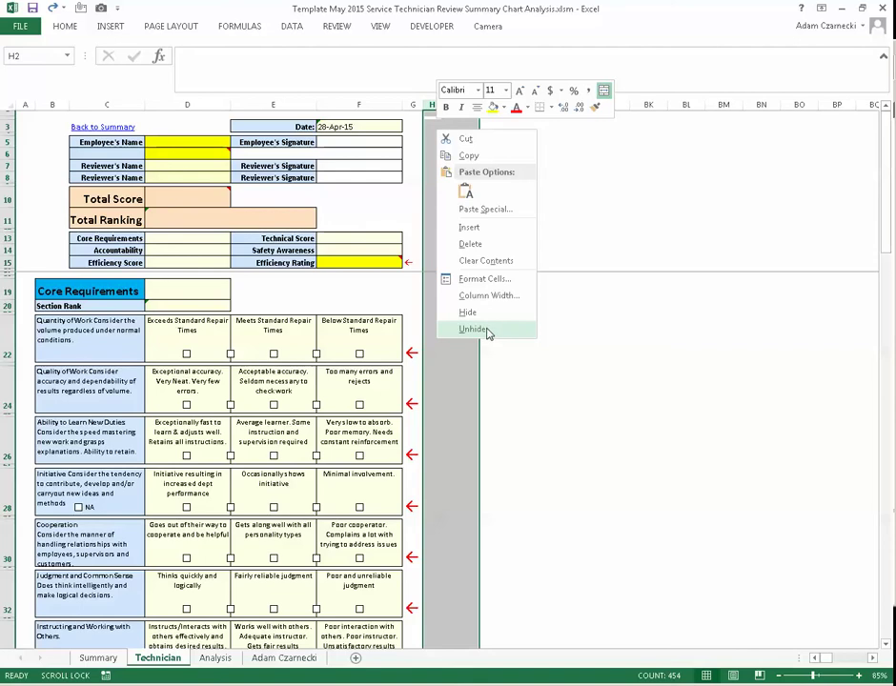
pyautogui.click(486, 330)
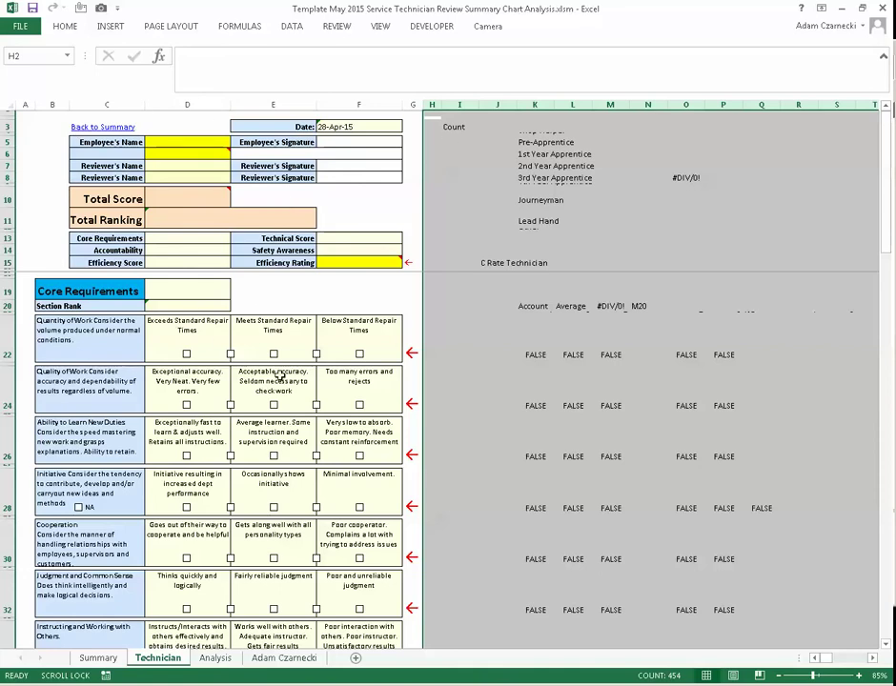
# - Set every row on the Technician sheet to height 10, revealing the hidden rows
pyautogui.click(12, 105)
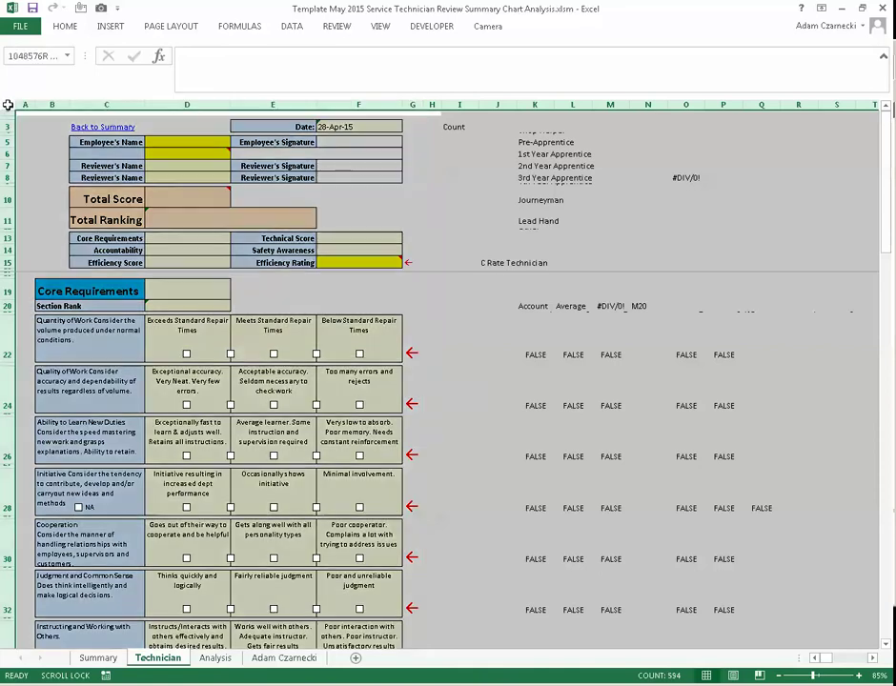
pyautogui.rightClick(8, 163)
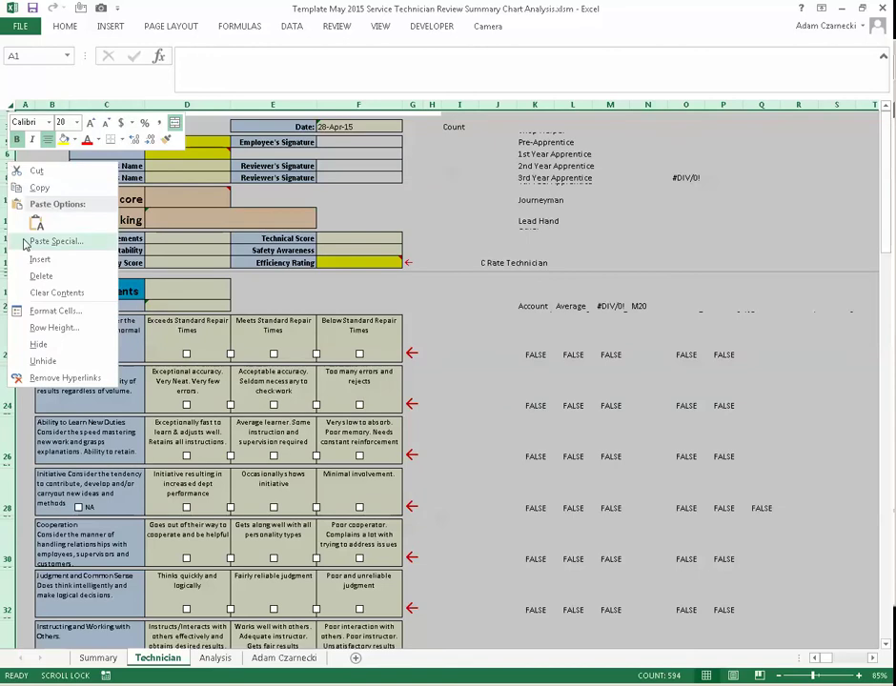
pyautogui.click(85, 330)
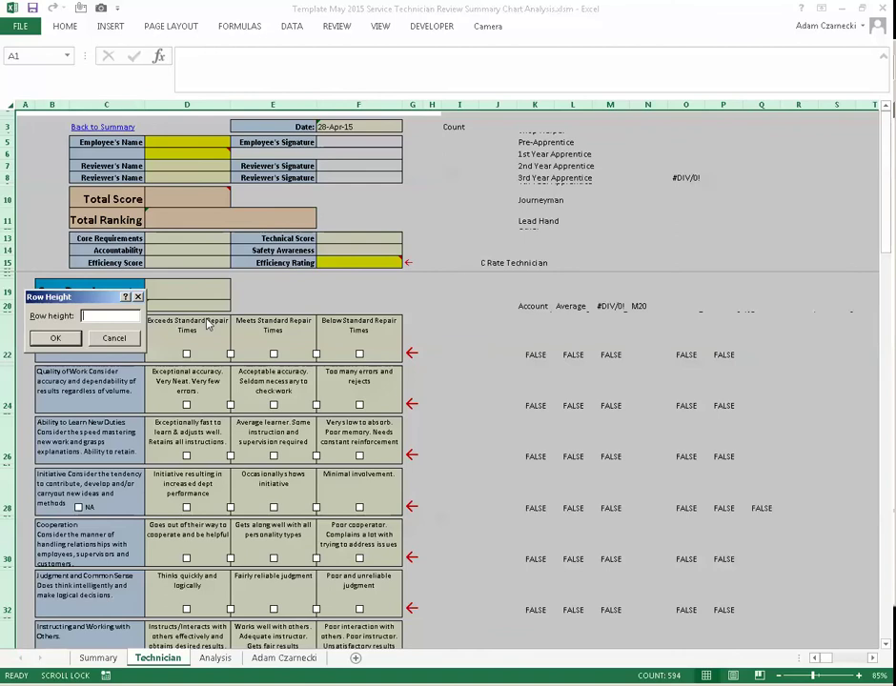
pyautogui.write('10')
pyautogui.press('Return')
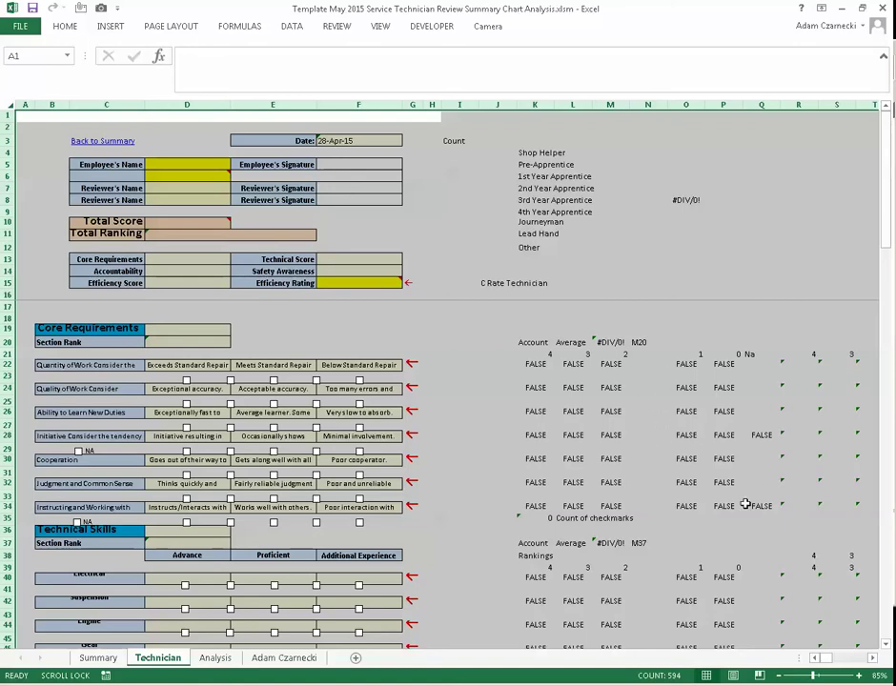
# - Scroll to the Technical Skills section and tick Advance for Electrical
pyautogui.scroll(-6, 692, 448)
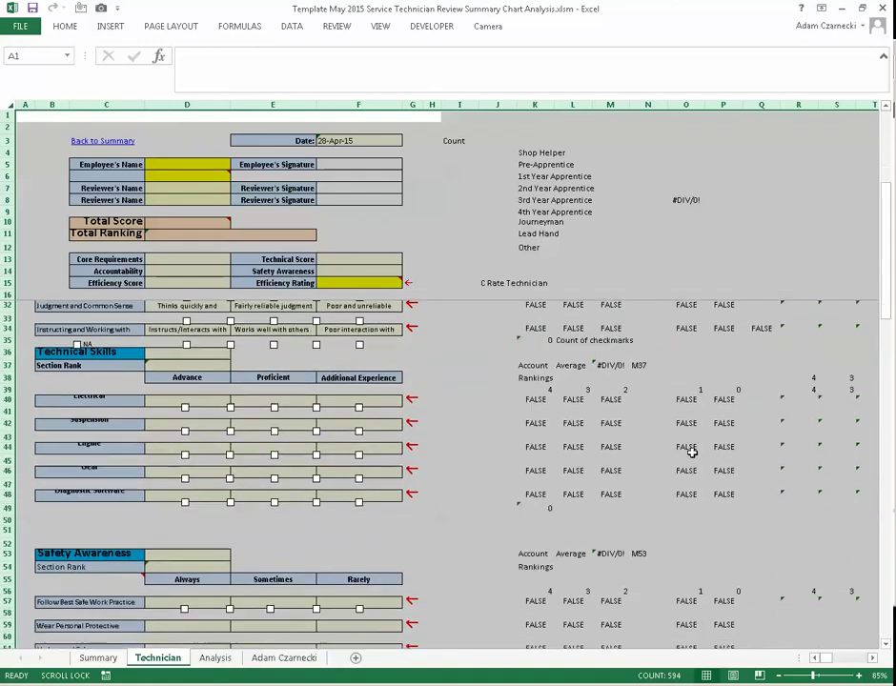
pyautogui.scroll(6, 692, 453)
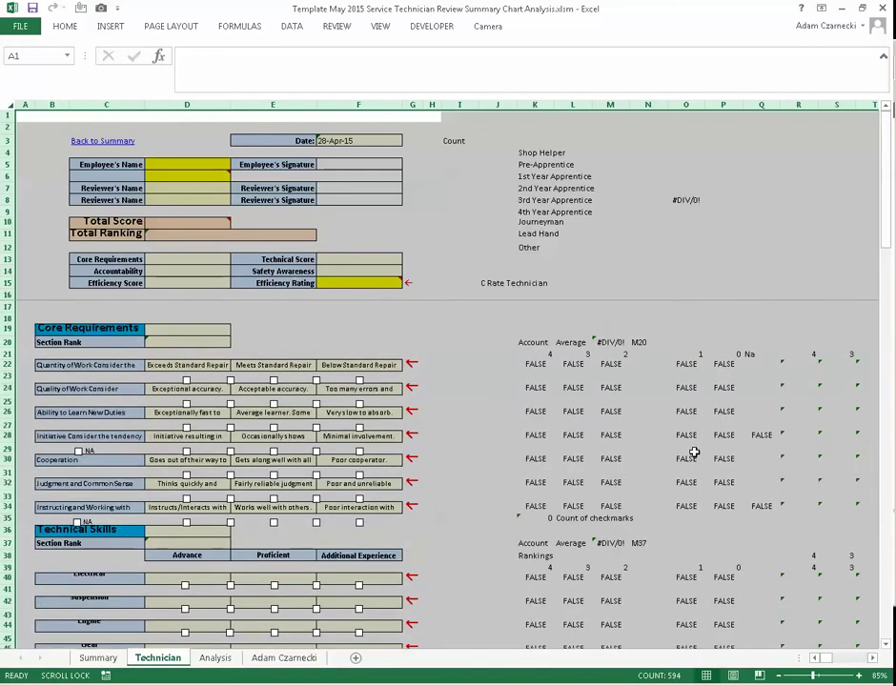
pyautogui.scroll(-2, 694, 452)
pyautogui.scroll(-1, 694, 452)
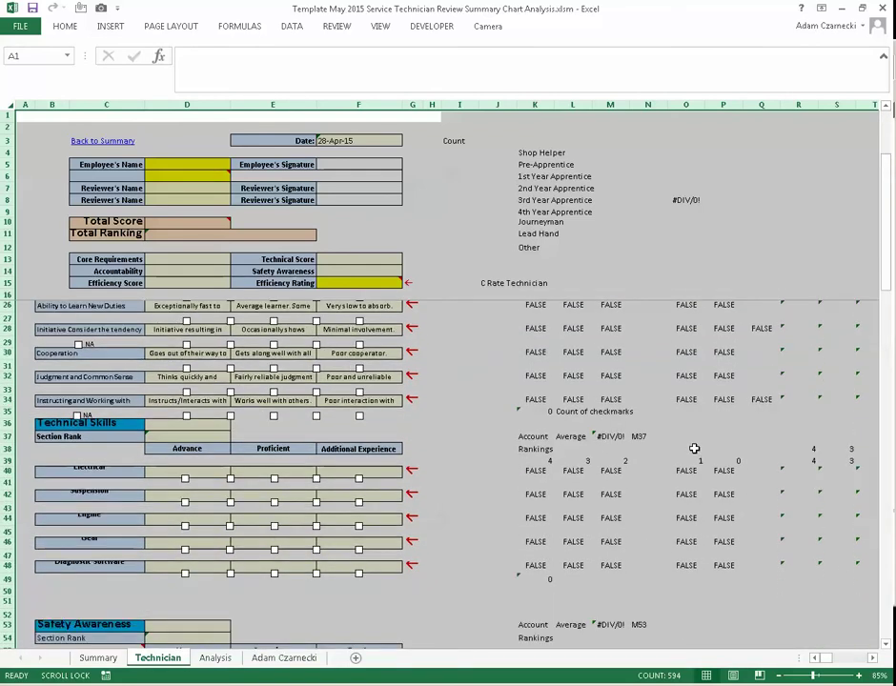
pyautogui.click(694, 449)
pyautogui.scroll(-2, 693, 441)
pyautogui.scroll(4, 693, 437)
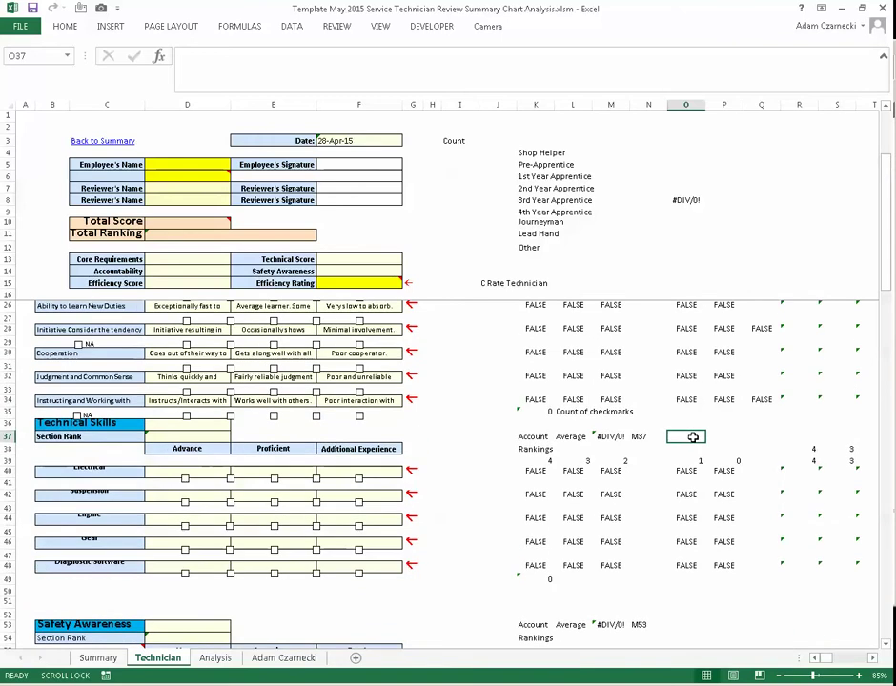
pyautogui.scroll(-2, 689, 440)
pyautogui.scroll(-1, 688, 438)
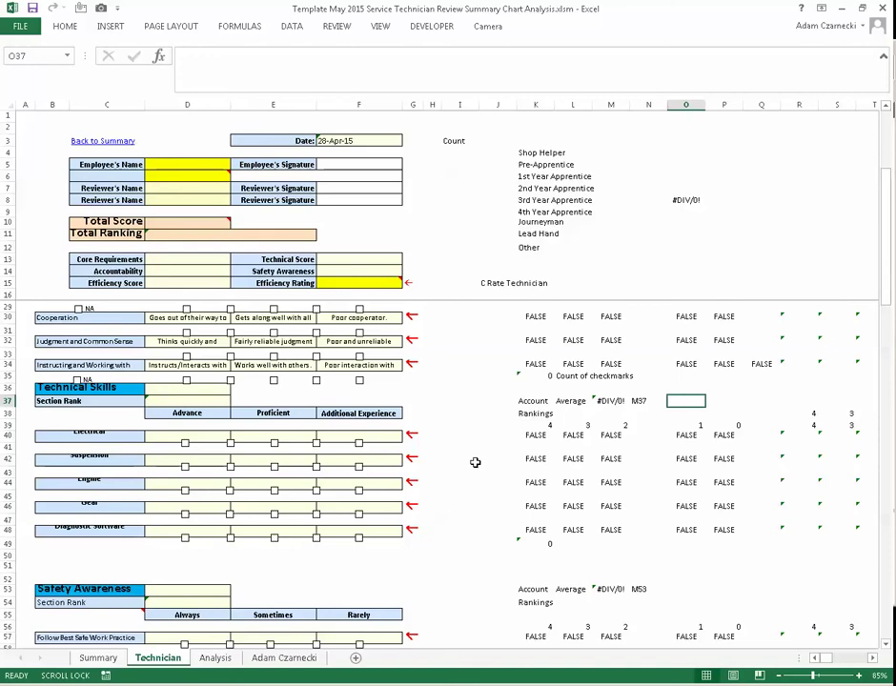
pyautogui.click(185, 444)
pyautogui.click(185, 444)
pyautogui.click(185, 444)
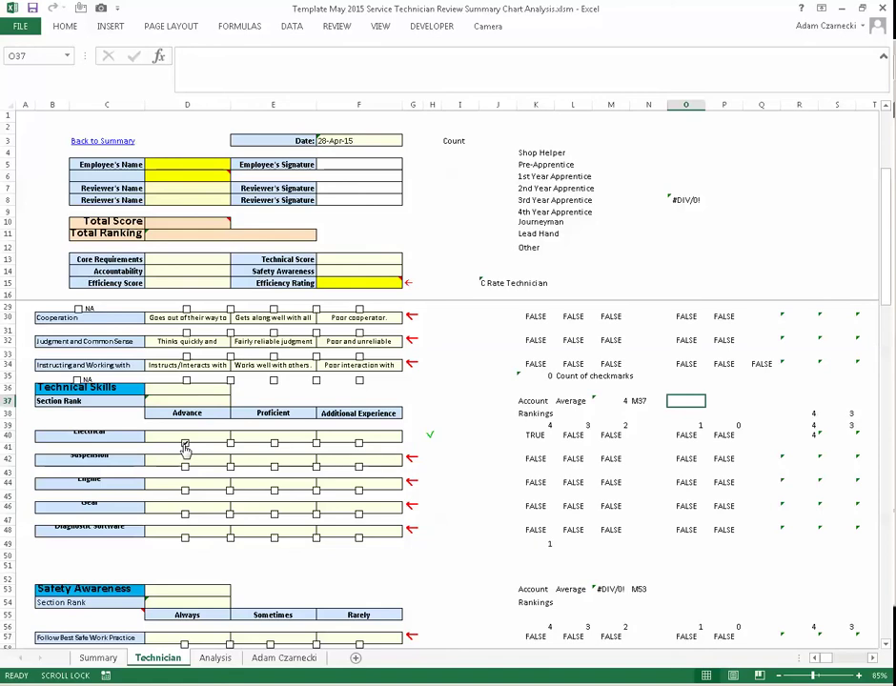
pyautogui.click(185, 444)
pyautogui.click(185, 444)
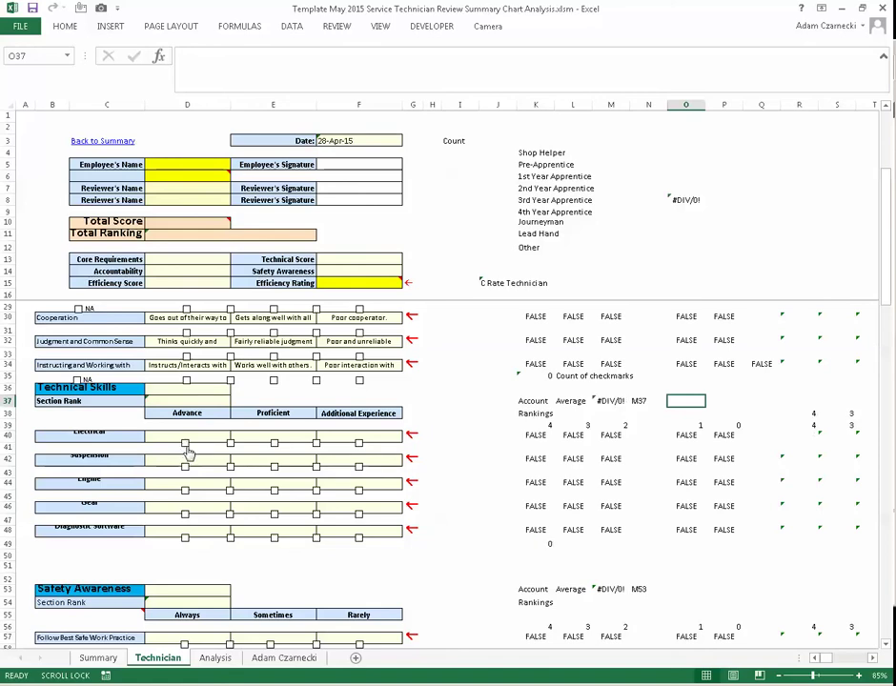
pyautogui.keyDown('ctrl'); pyautogui.scroll(3, 184, 444); pyautogui.keyUp('ctrl')
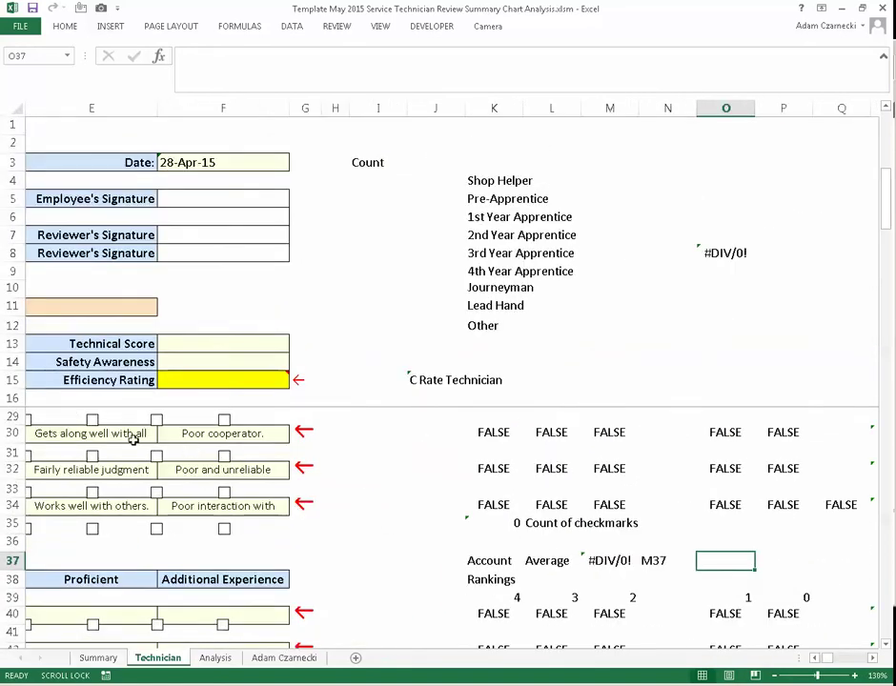
pyautogui.scroll(-6, 135, 436)
pyautogui.scroll(2, 233, 490)
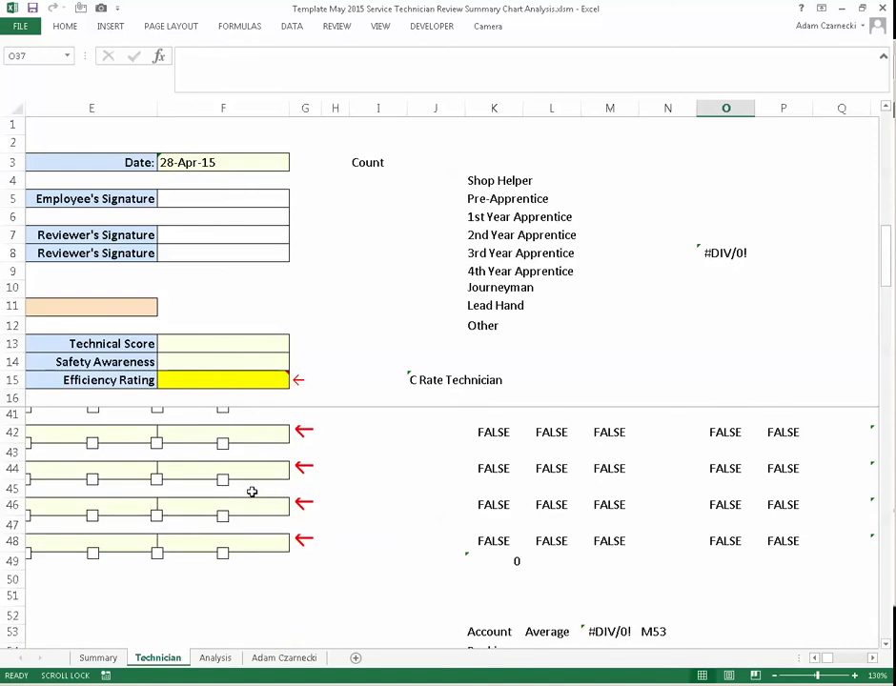
# - Enlarge the lower pane, tick Electrical's Advance box and check the G40 status formula
pyautogui.moveTo(8, 404); pyautogui.dragTo(60, 164)
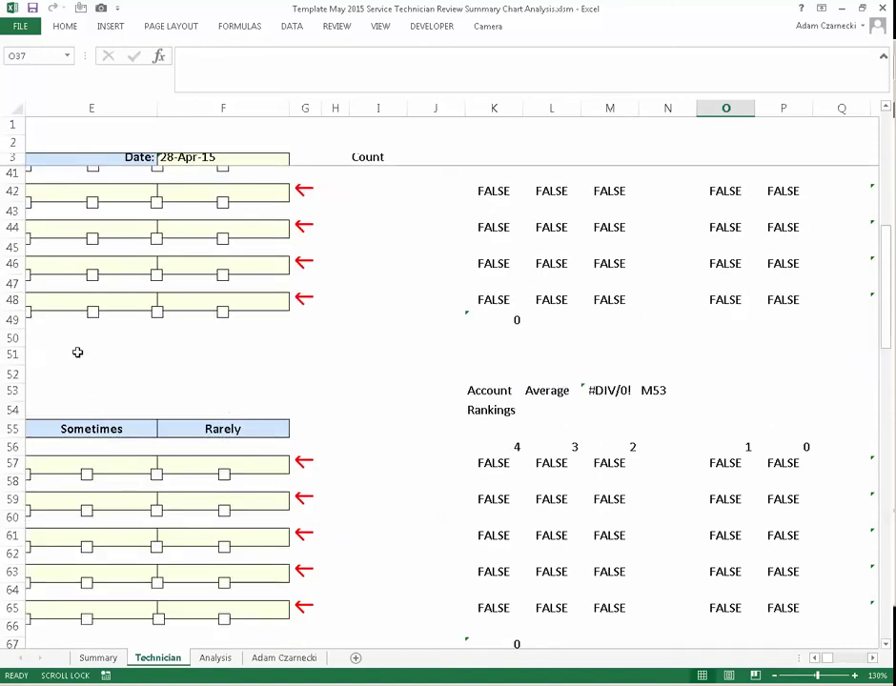
pyautogui.click(815, 657)
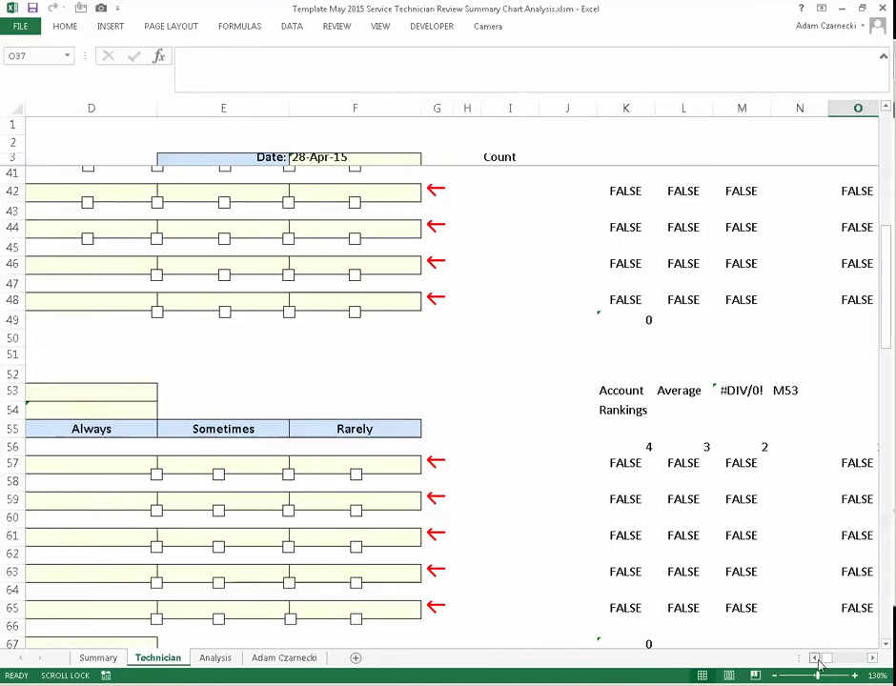
pyautogui.click(815, 657)
pyautogui.click(815, 658)
pyautogui.click(815, 657)
pyautogui.scroll(2, 500, 516)
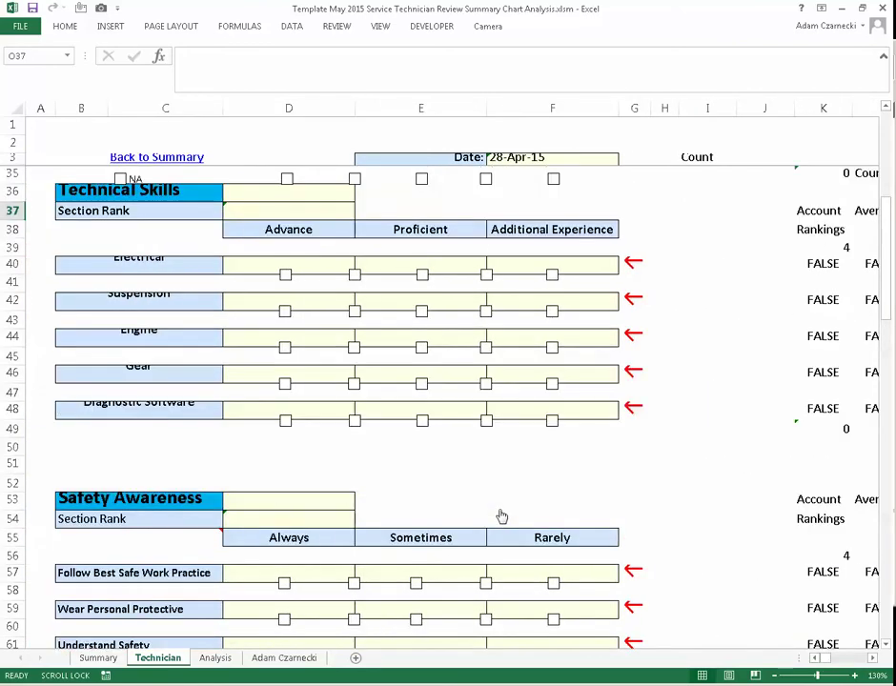
pyautogui.click(285, 276)
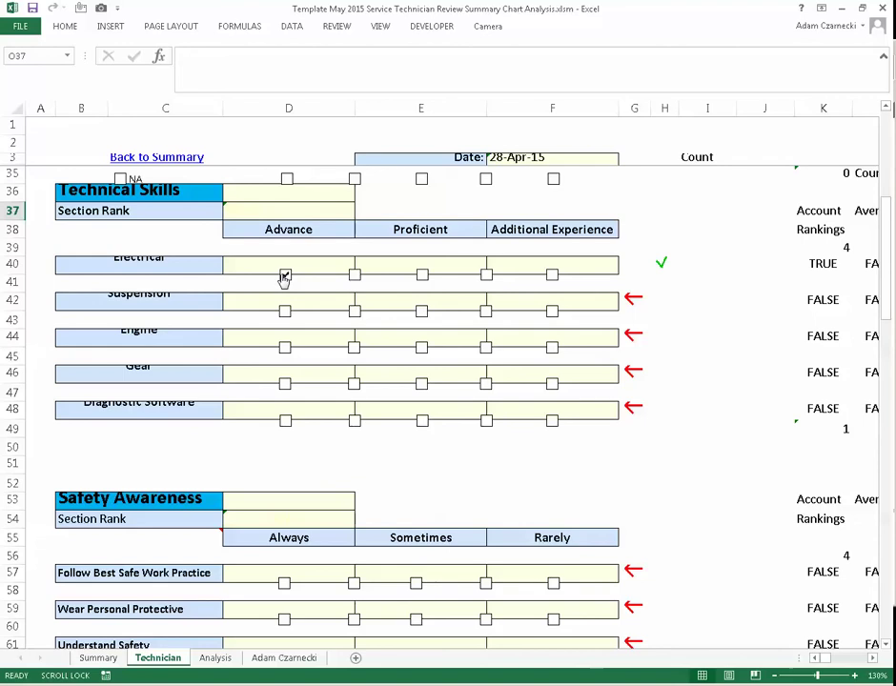
pyautogui.click(634, 265)
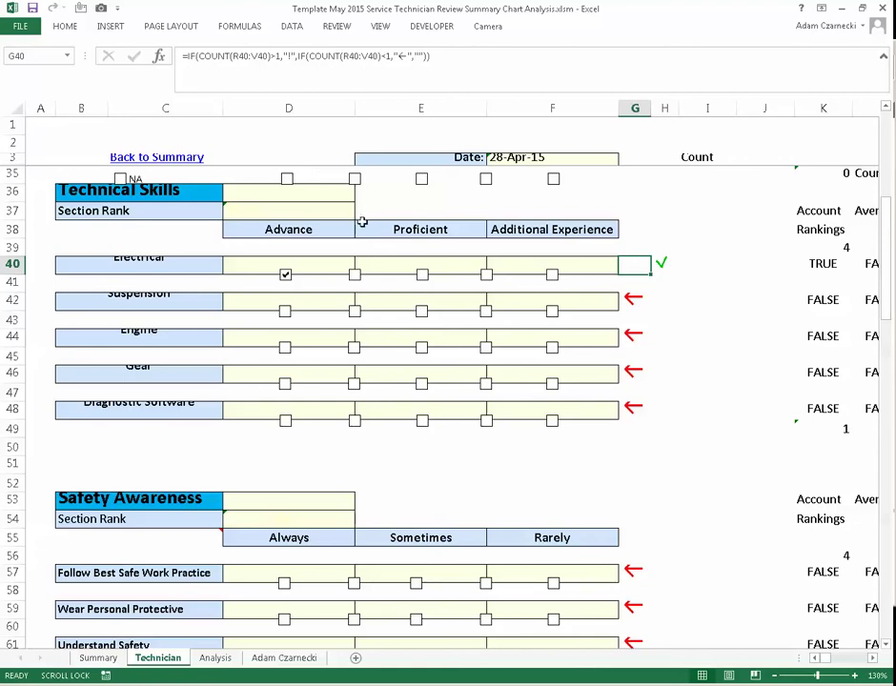
# - Test ticking Proficient alongside Advance for Electrical, then leave only Advance ticked
pyautogui.click(358, 276)
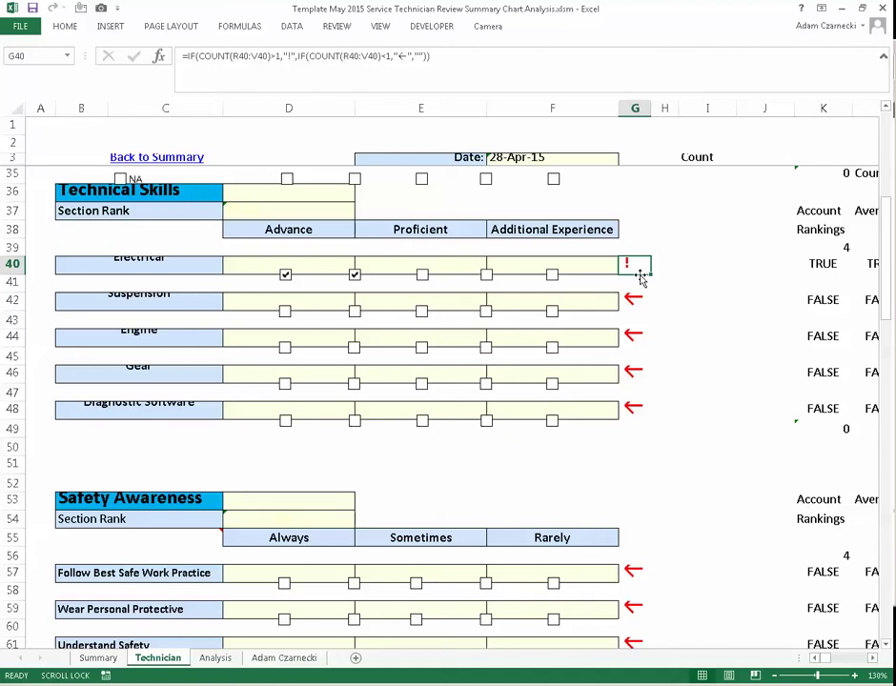
pyautogui.click(355, 276)
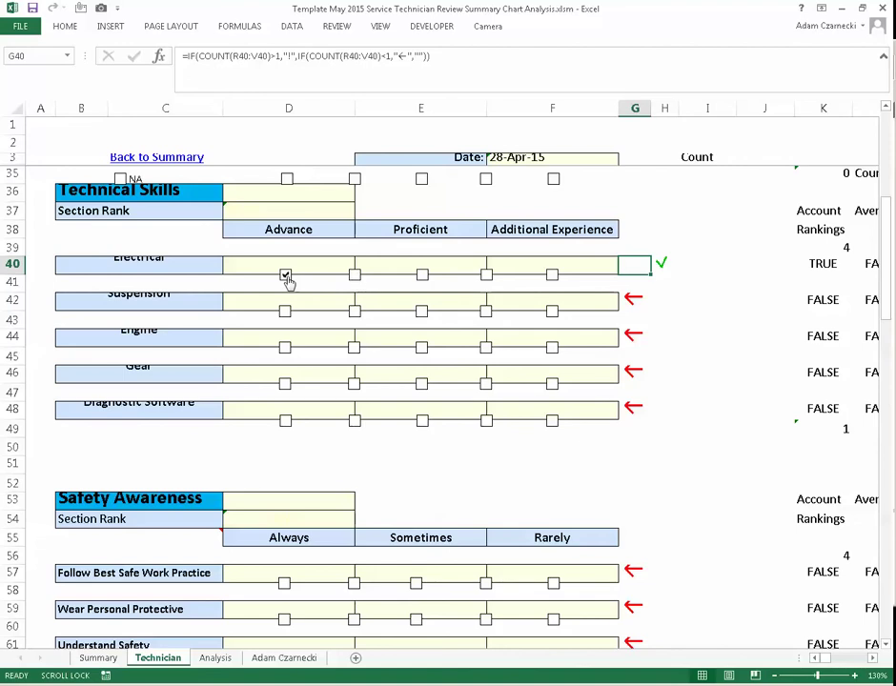
pyautogui.click(872, 660)
pyautogui.click(872, 659)
pyautogui.click(872, 660)
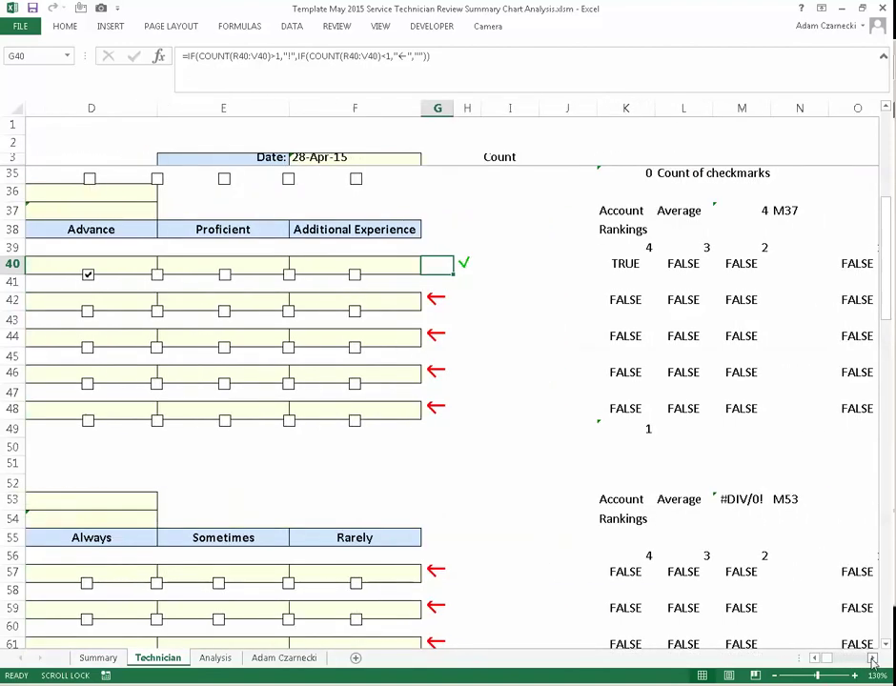
pyautogui.click(89, 274)
pyautogui.click(89, 275)
pyautogui.click(88, 275)
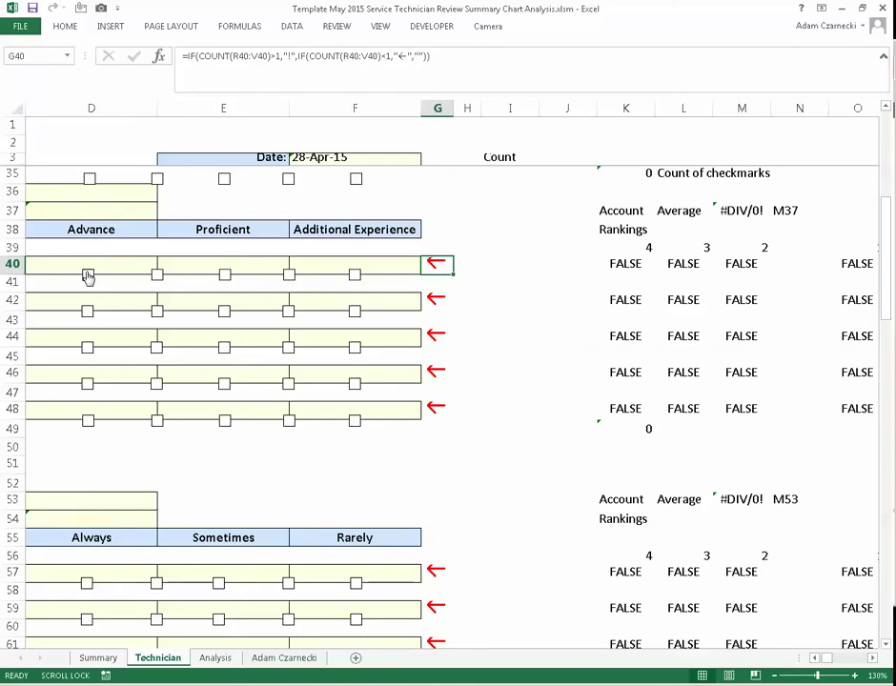
pyautogui.click(88, 274)
pyautogui.click(88, 274)
pyautogui.click(88, 275)
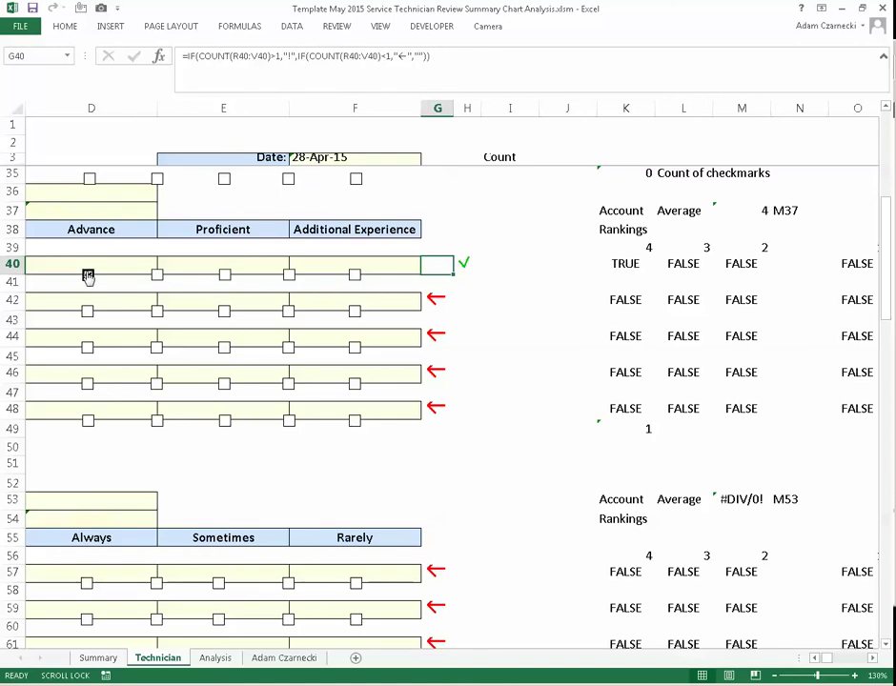
# - Untick Electrical's Advance box and confirm in Format Control that it links to $K$40
pyautogui.click(88, 275)
pyautogui.rightClick(88, 274)
pyautogui.press('Escape')
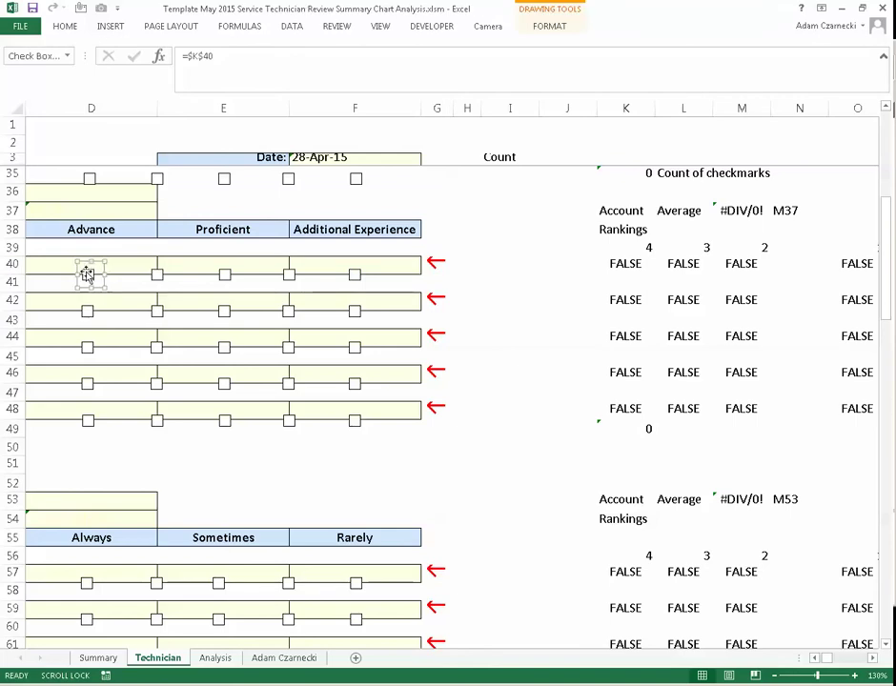
pyautogui.rightClick(97, 267)
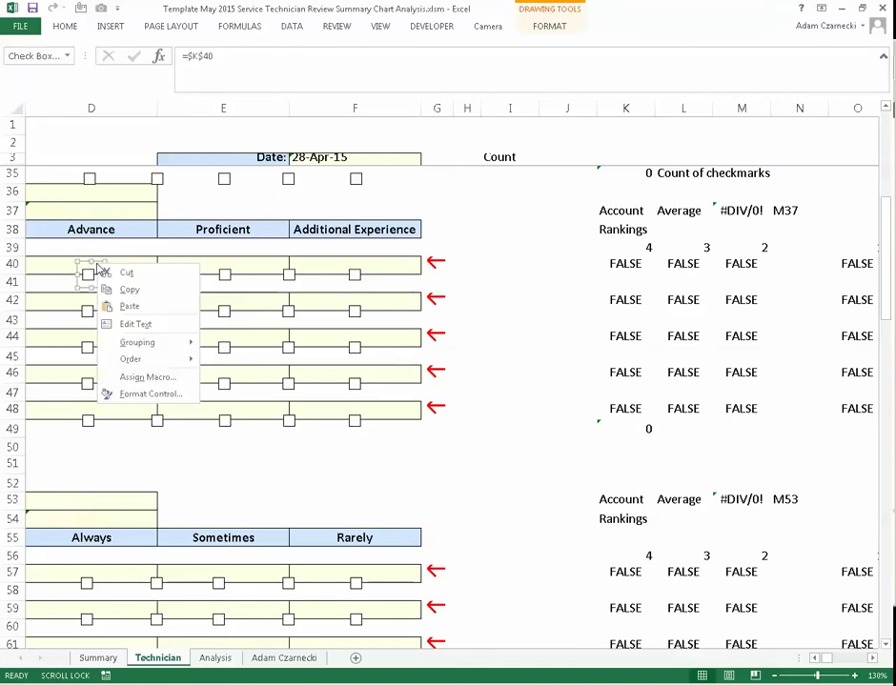
pyautogui.click(150, 394)
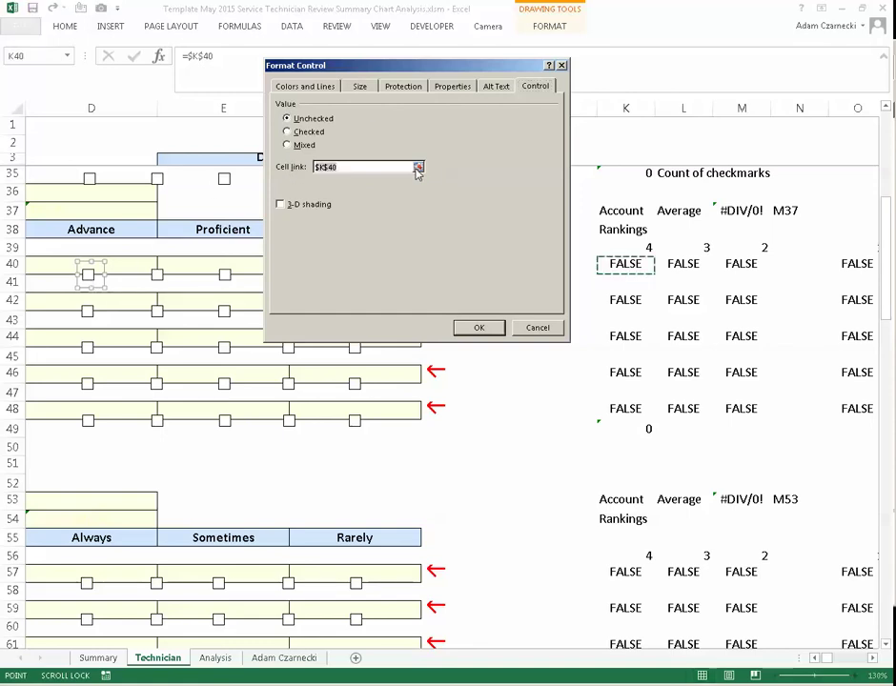
pyautogui.click(417, 167)
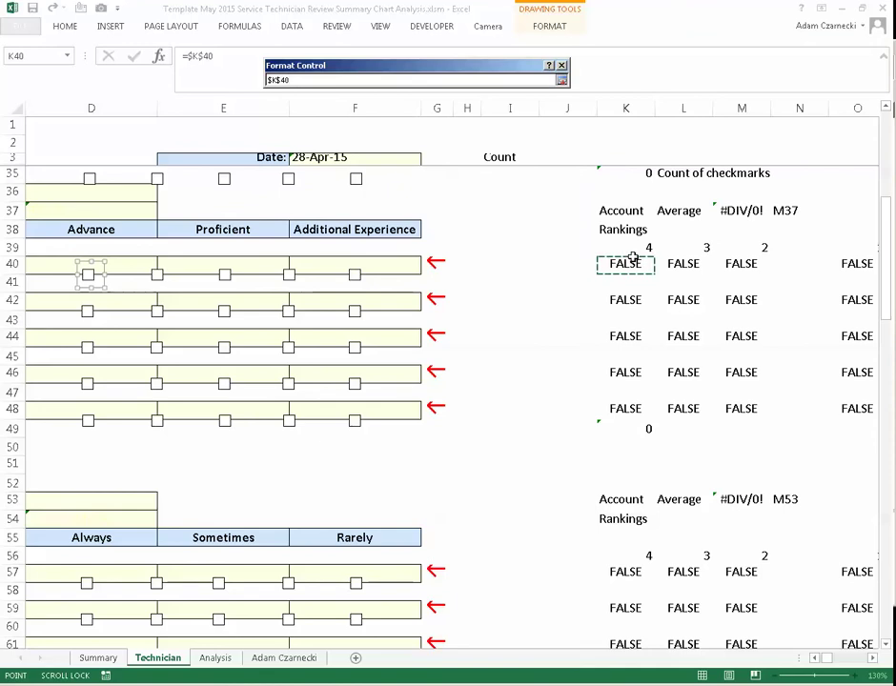
pyautogui.press('Return')
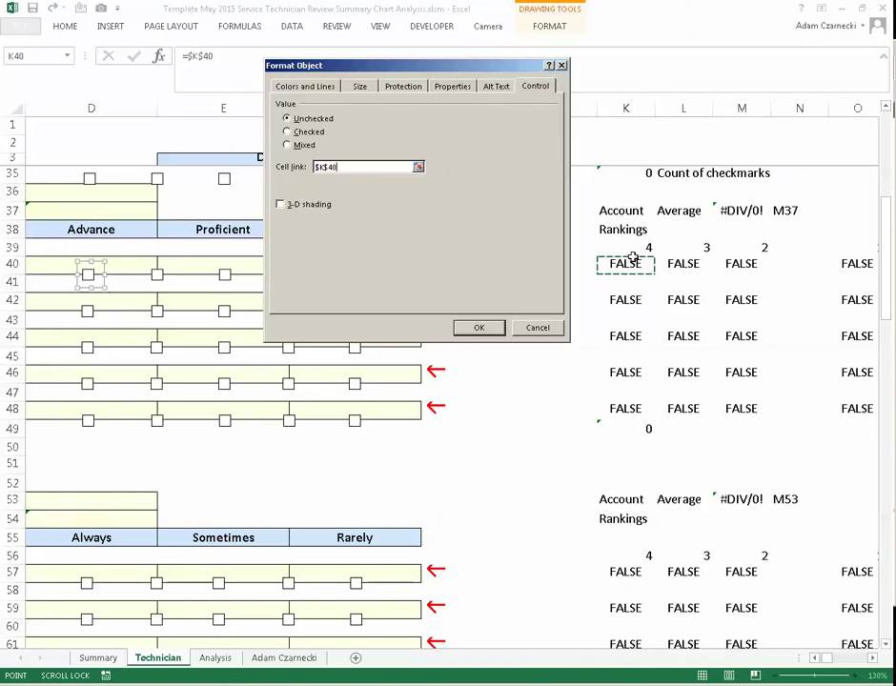
pyautogui.click(479, 327)
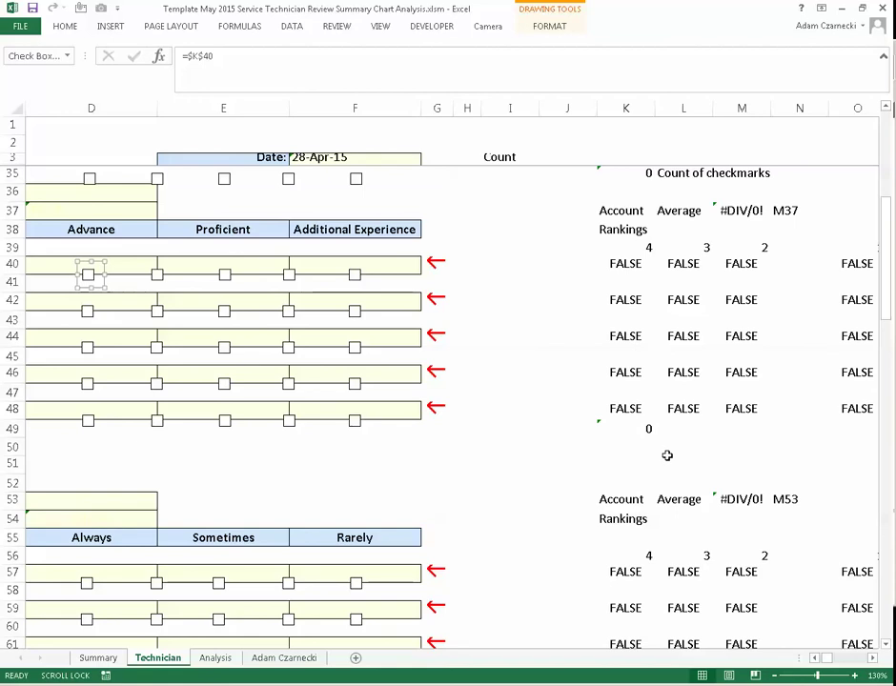
# - Scroll right and inspect row 40's linked value cells, ending on K40
pyautogui.click(870, 657)
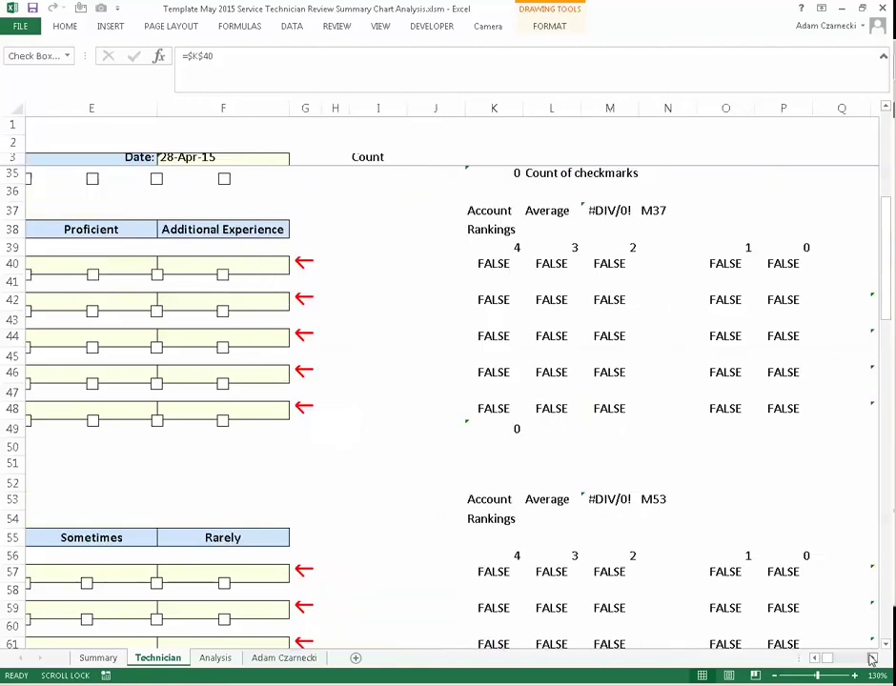
pyautogui.click(870, 658)
pyautogui.click(870, 658)
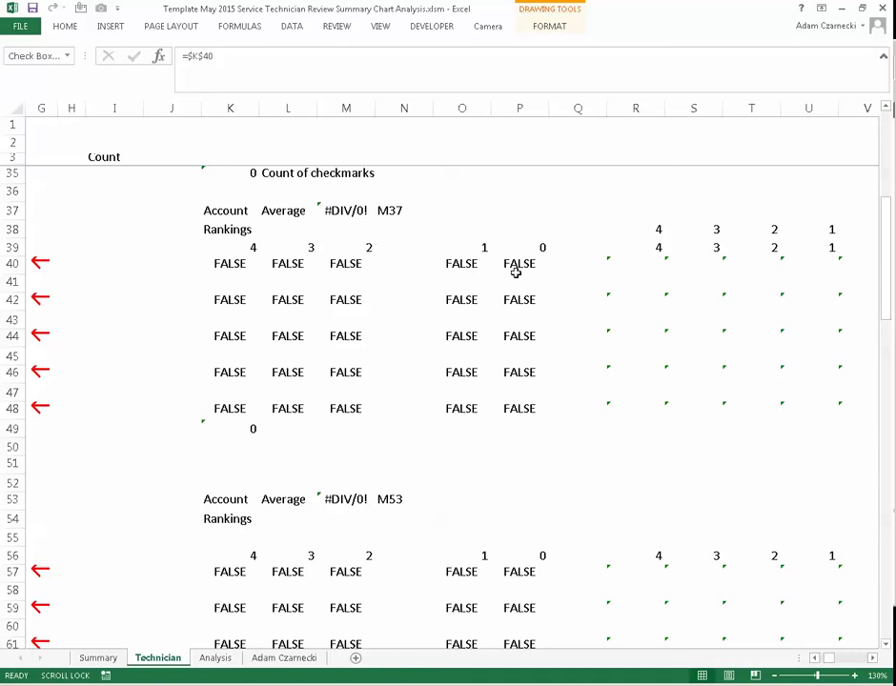
pyautogui.click(515, 270)
pyautogui.click(457, 264)
pyautogui.click(341, 263)
pyautogui.click(287, 264)
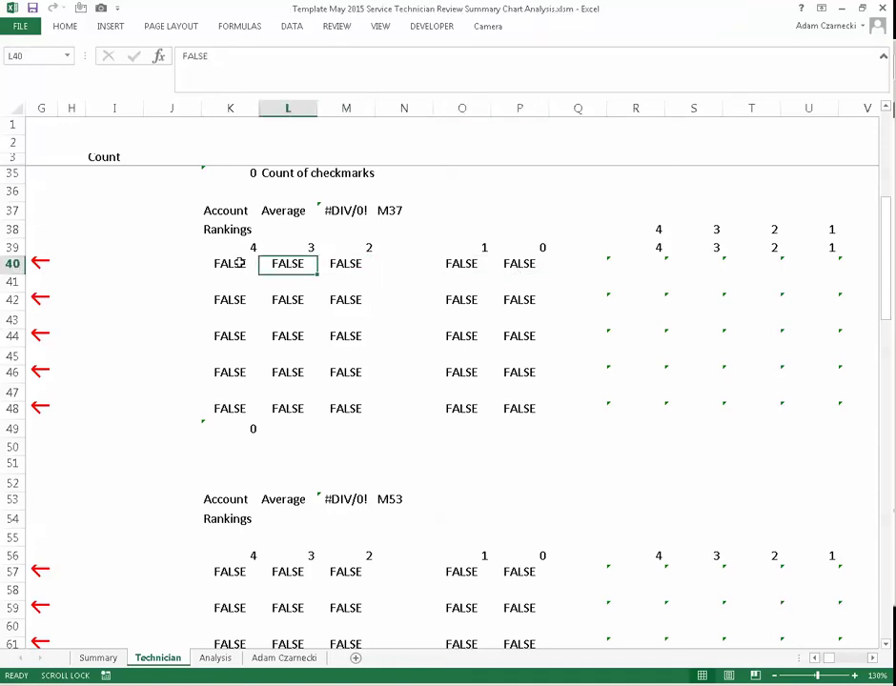
pyautogui.click(241, 264)
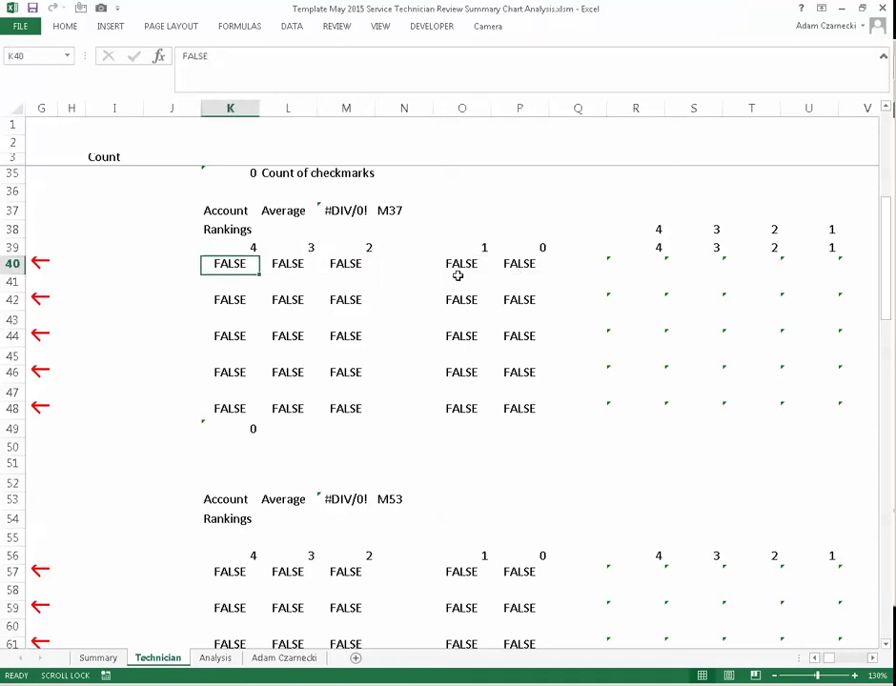
# - Check the R40 ranking formula and the R39 value 4, then scroll back toward column A
pyautogui.click(626, 263)
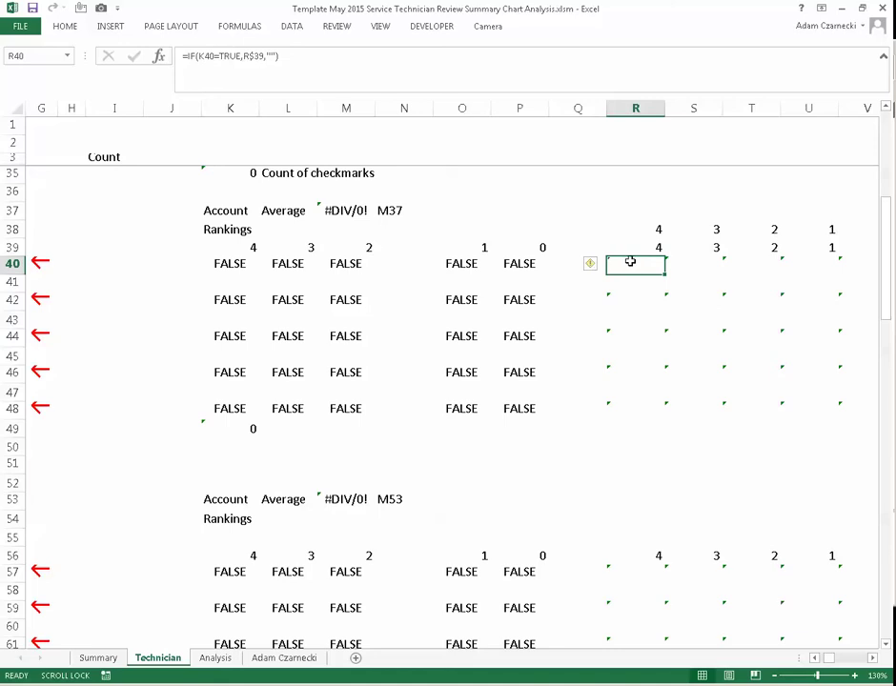
pyautogui.click(643, 249)
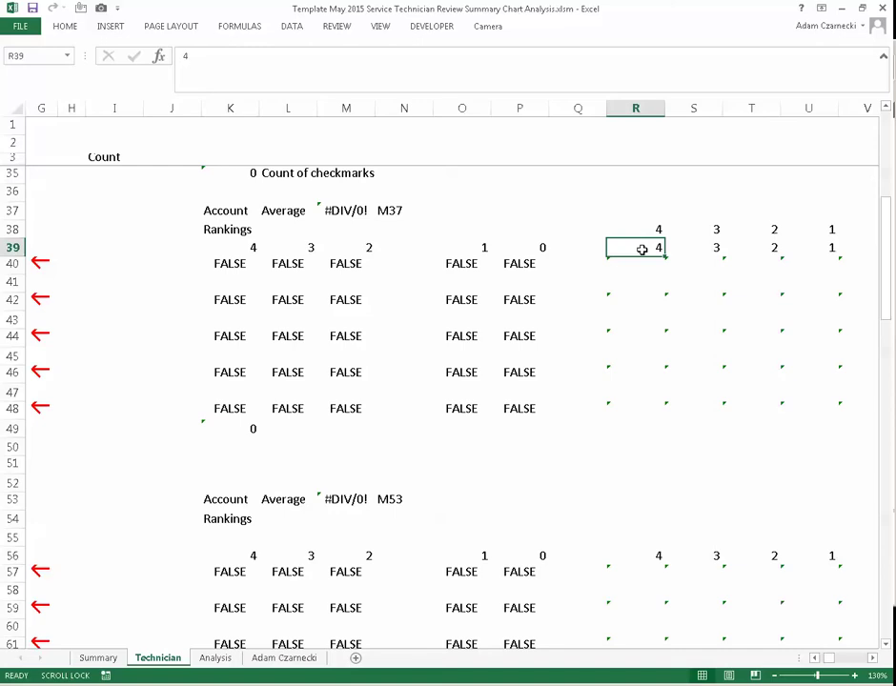
pyautogui.click(635, 278)
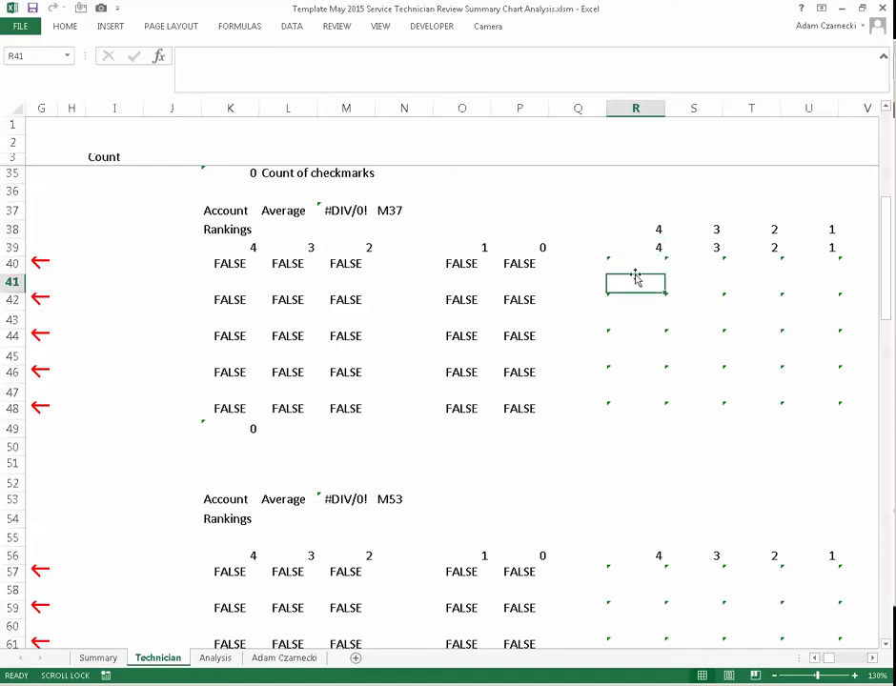
pyautogui.hscroll(-6, 325, 314)
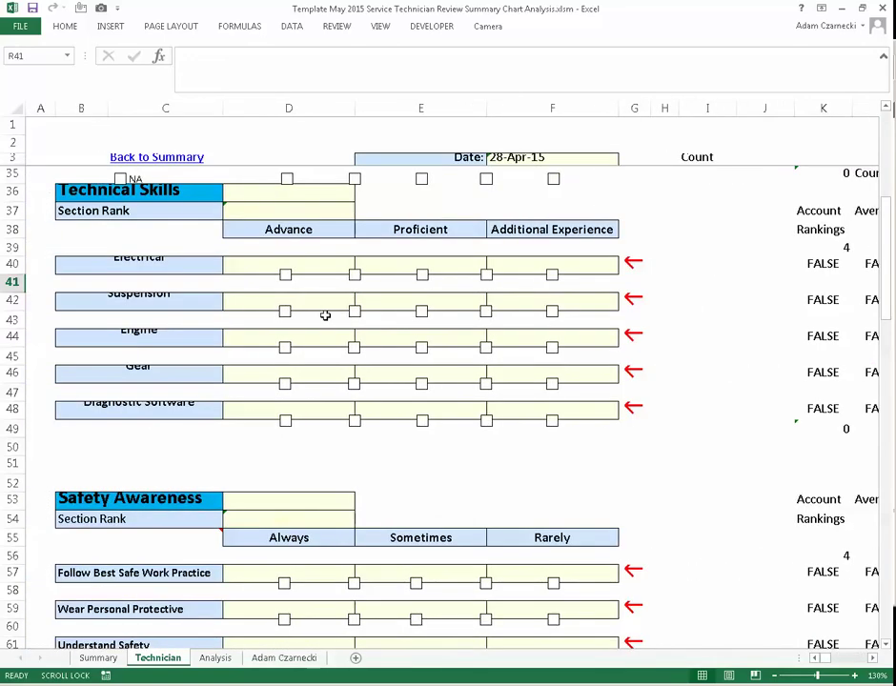
# - Tick Electrical's Proficient box and inspect the G40, H40, K40, L40 and R40 cells
pyautogui.click(354, 275)
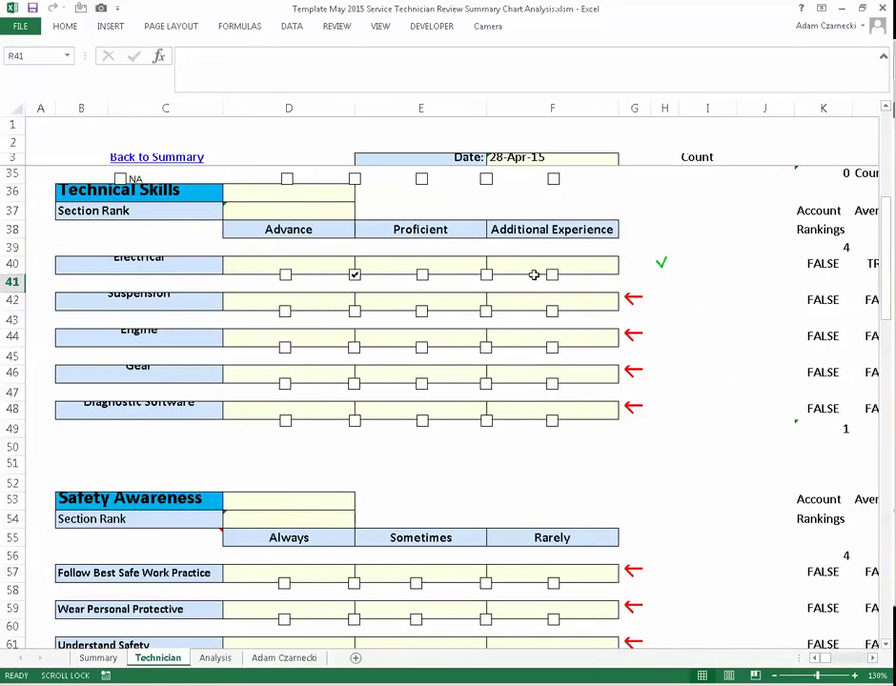
pyautogui.click(643, 274)
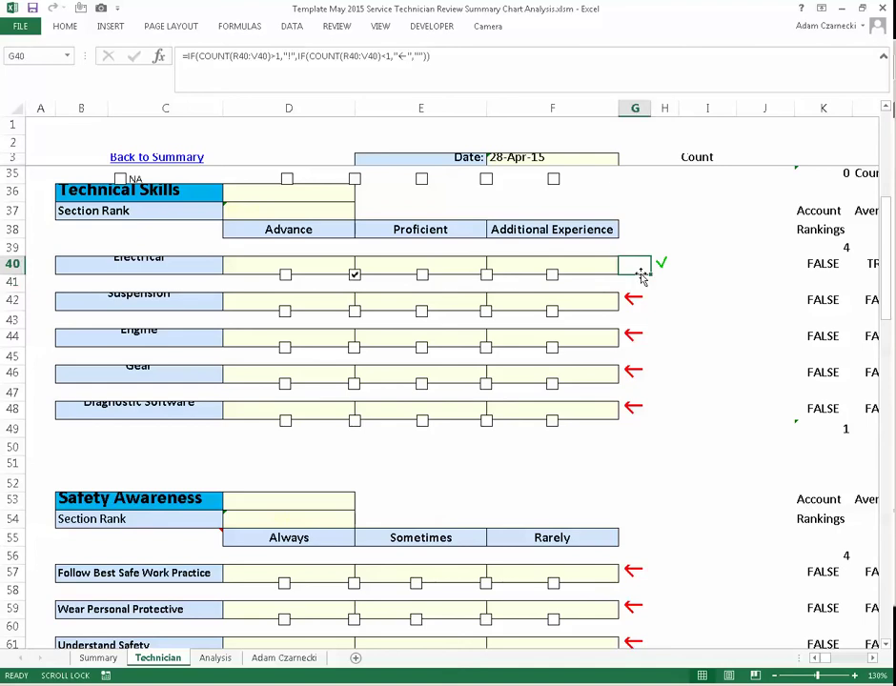
pyautogui.click(658, 265)
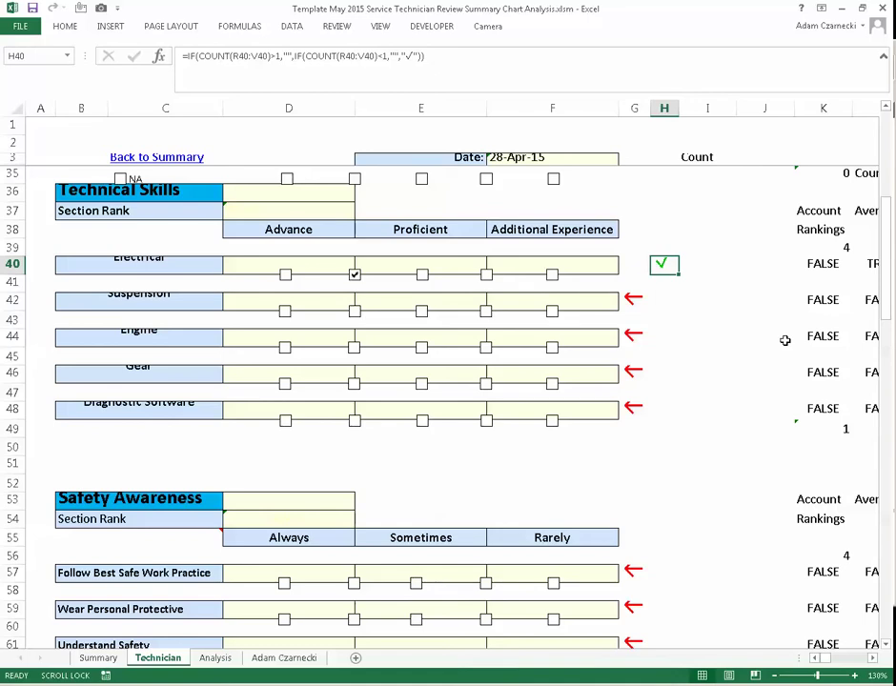
pyautogui.press('Right')
pyautogui.press('Right')
pyautogui.press('Right')
pyautogui.press('Right')
pyautogui.press('Right')
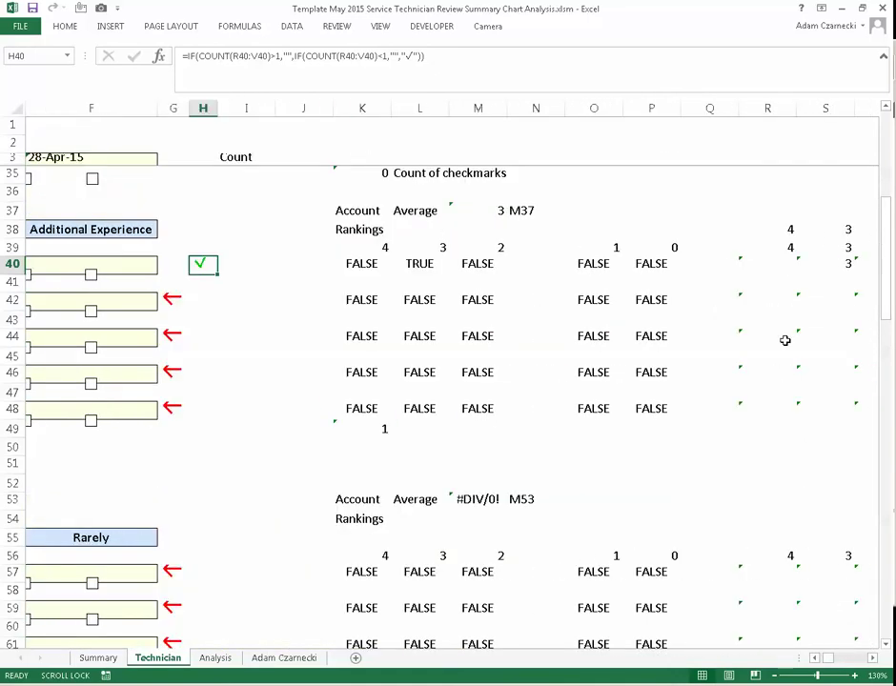
pyautogui.click(359, 266)
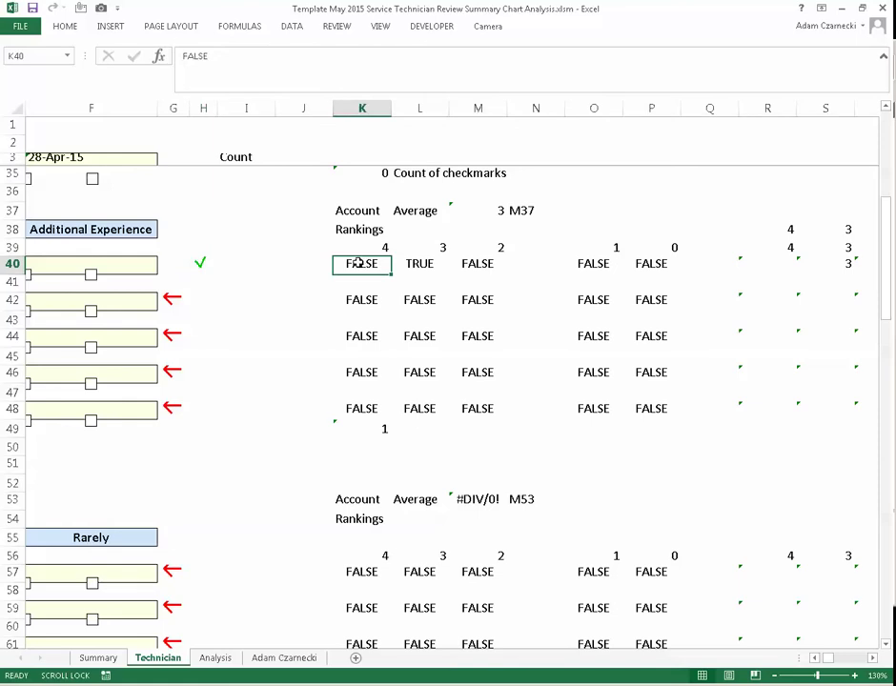
pyautogui.click(431, 258)
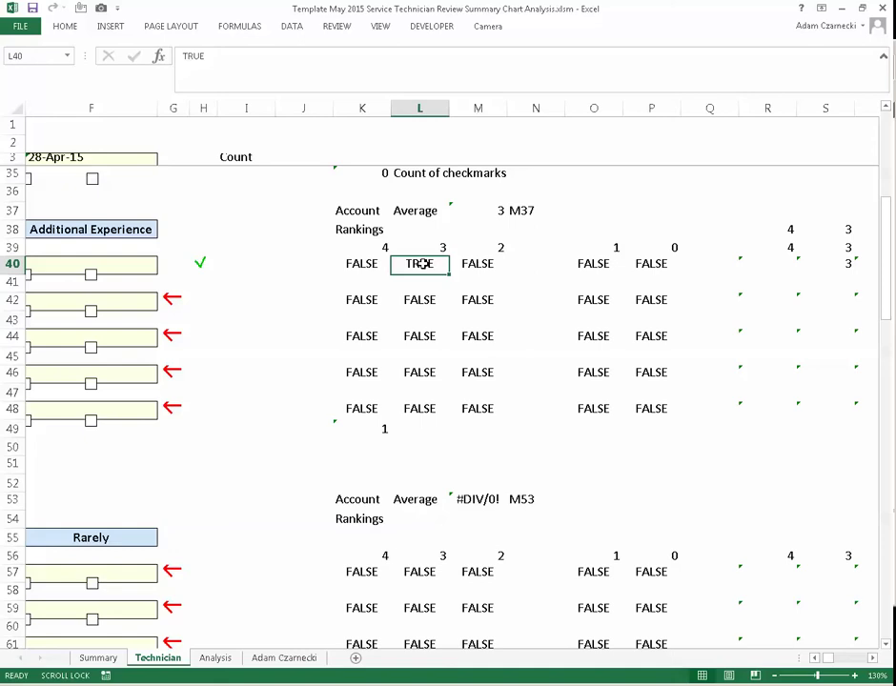
pyautogui.click(500, 274)
pyautogui.click(654, 262)
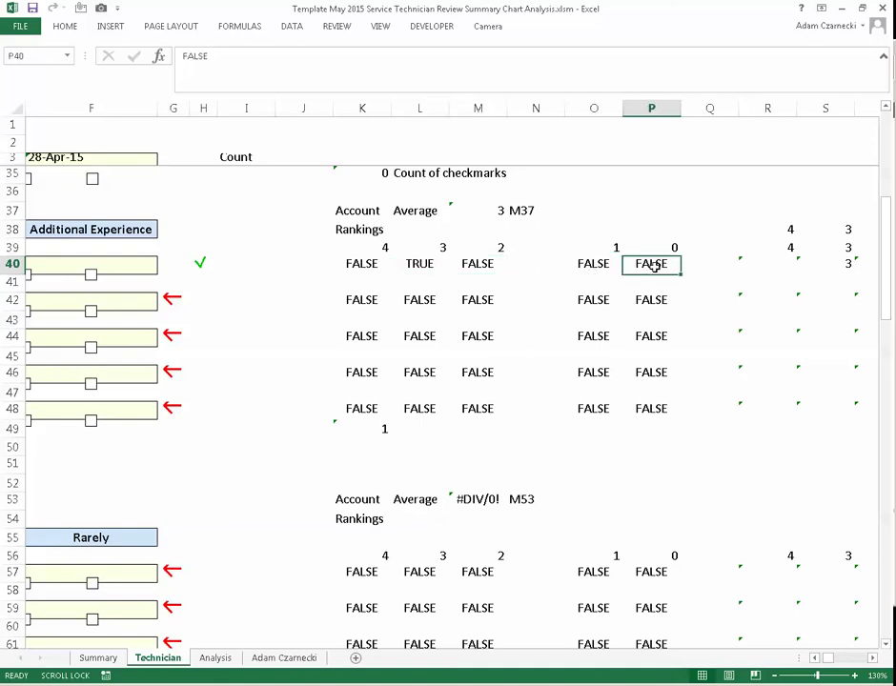
pyautogui.click(743, 264)
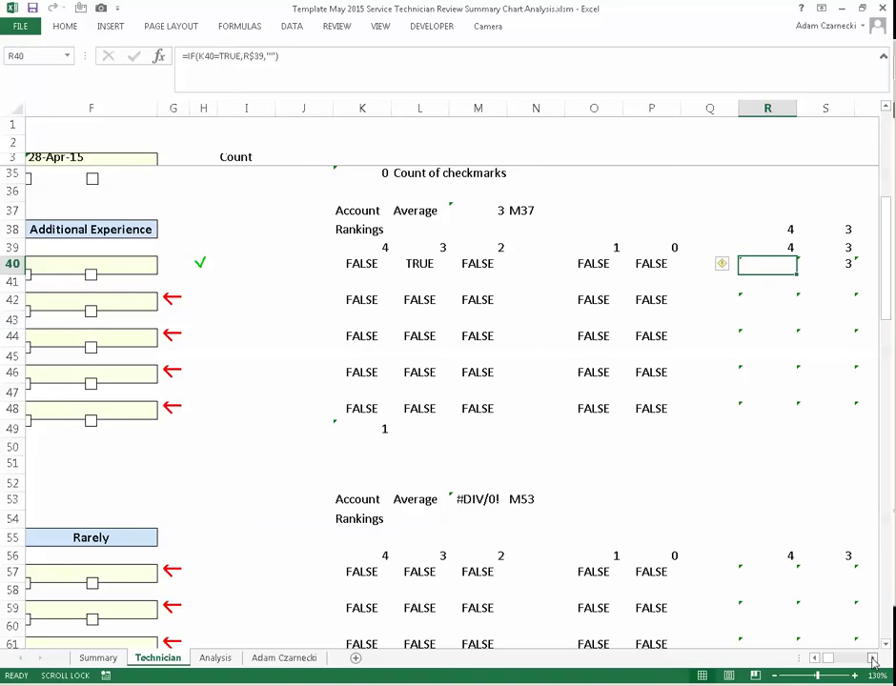
# - Scroll right to inspect the S40 ranking formula returning 3, then scroll back left
pyautogui.click(872, 658)
pyautogui.click(872, 658)
pyautogui.click(873, 658)
pyautogui.click(873, 657)
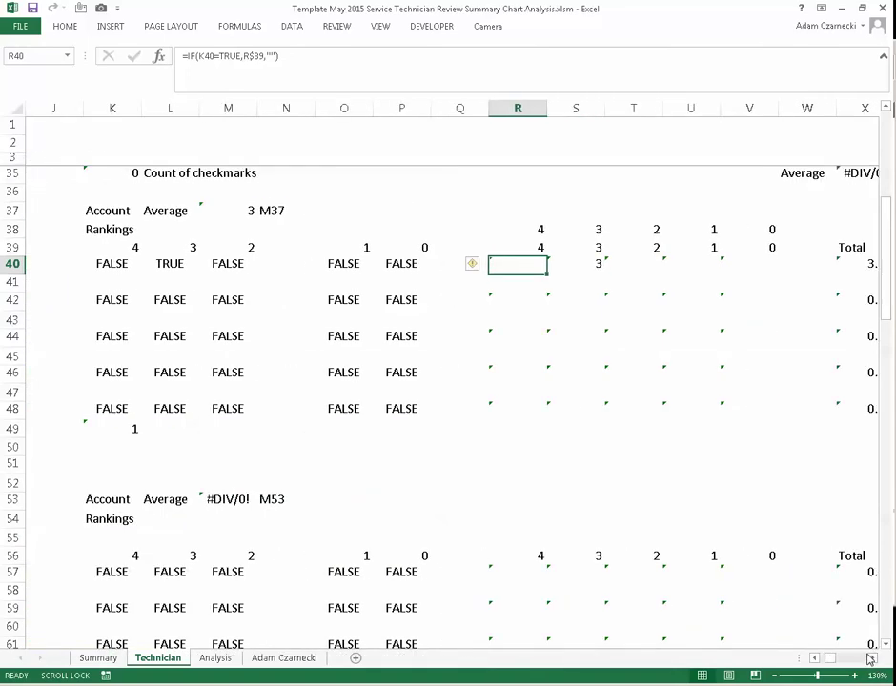
pyautogui.click(870, 659)
pyautogui.click(871, 659)
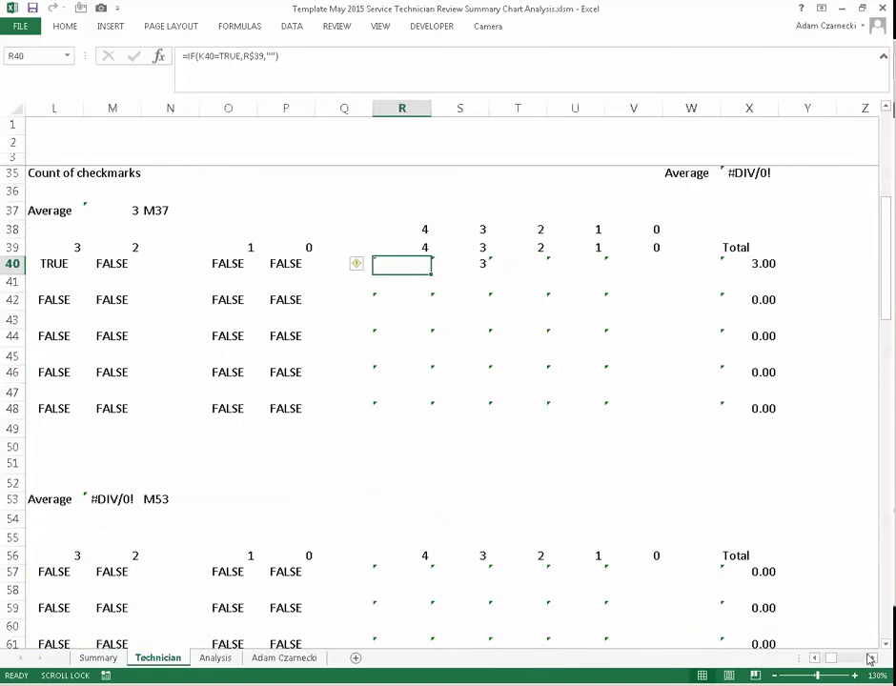
pyautogui.click(476, 263)
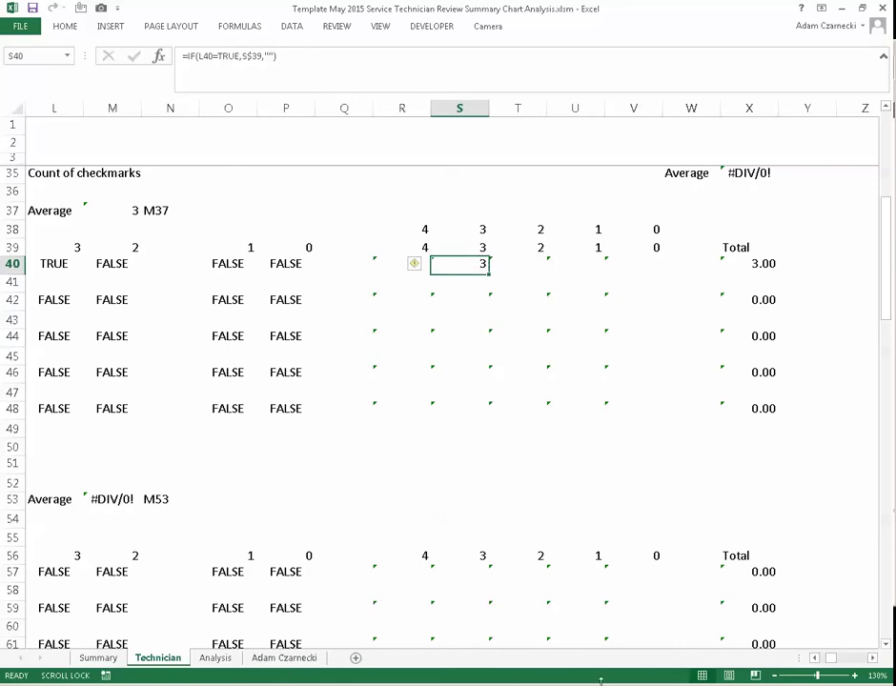
pyautogui.click(816, 658)
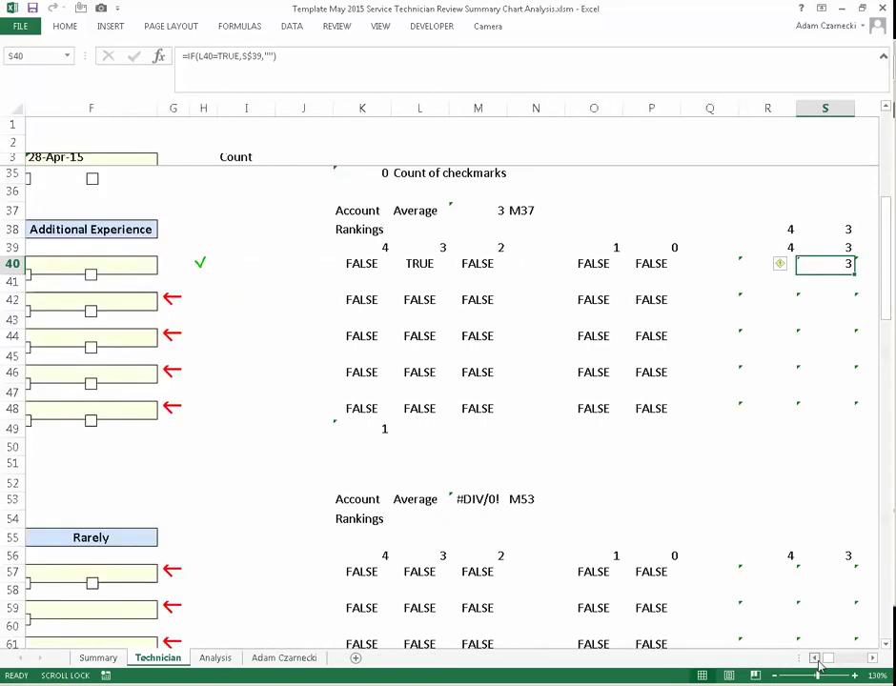
pyautogui.click(815, 658)
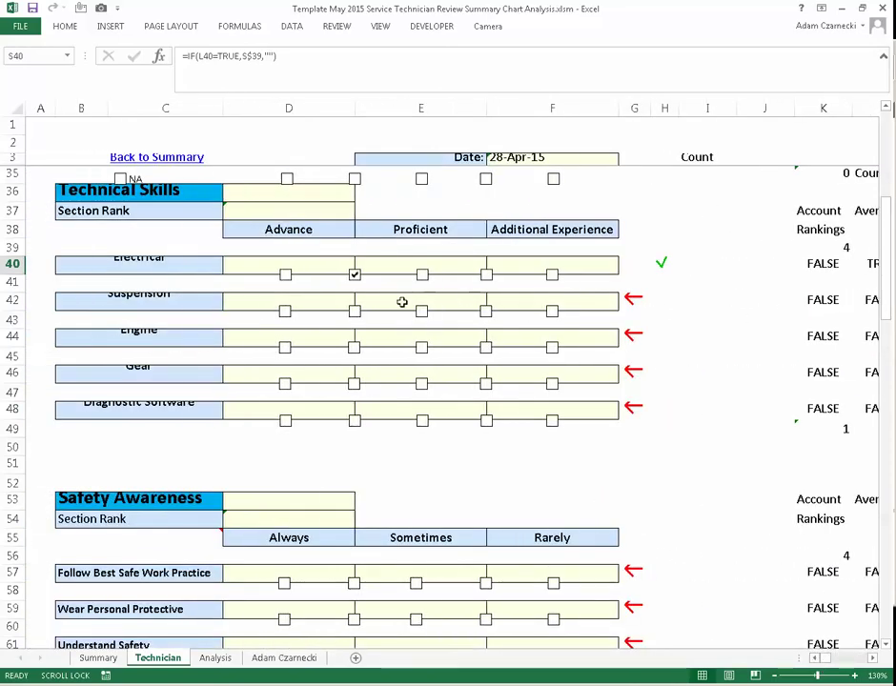
# - Rate Suspension, Engine and Gear as Proficient and Diagnostic Software as Advance
pyautogui.click(356, 312)
pyautogui.click(421, 347)
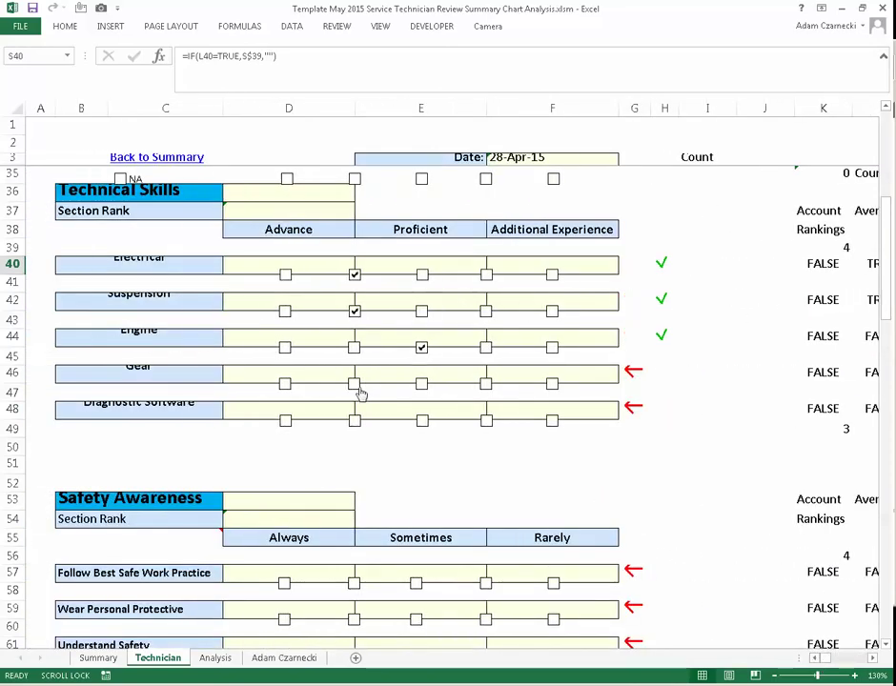
pyautogui.click(355, 383)
pyautogui.click(285, 419)
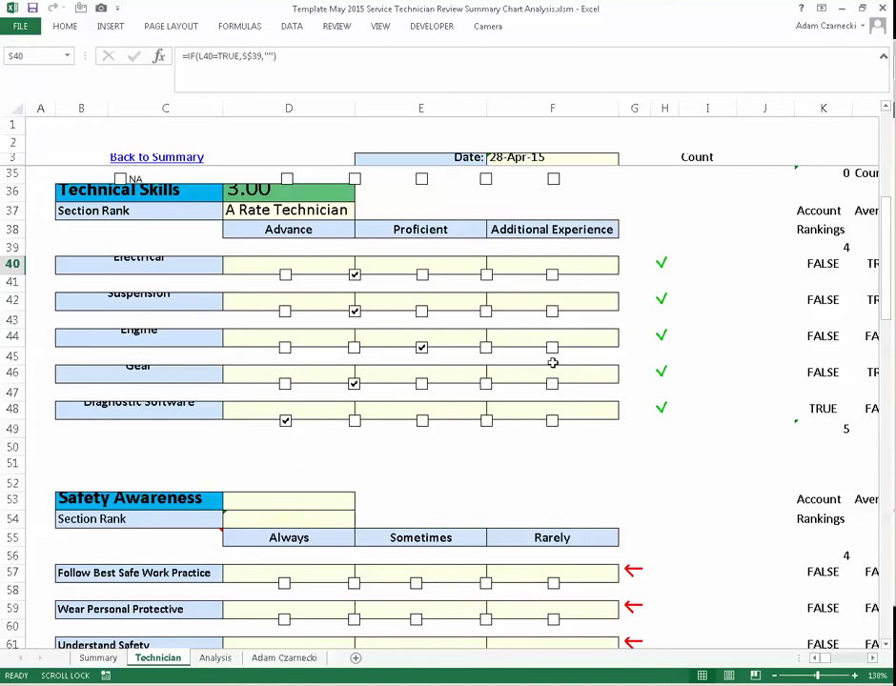
pyautogui.scroll(1, 676, 398)
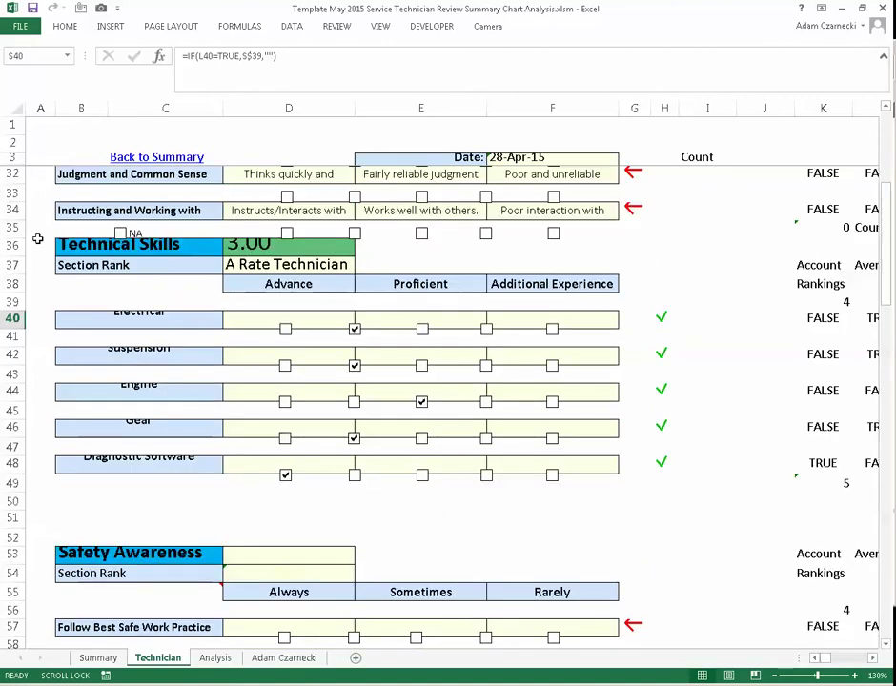
pyautogui.scroll(-1, 15, 238)
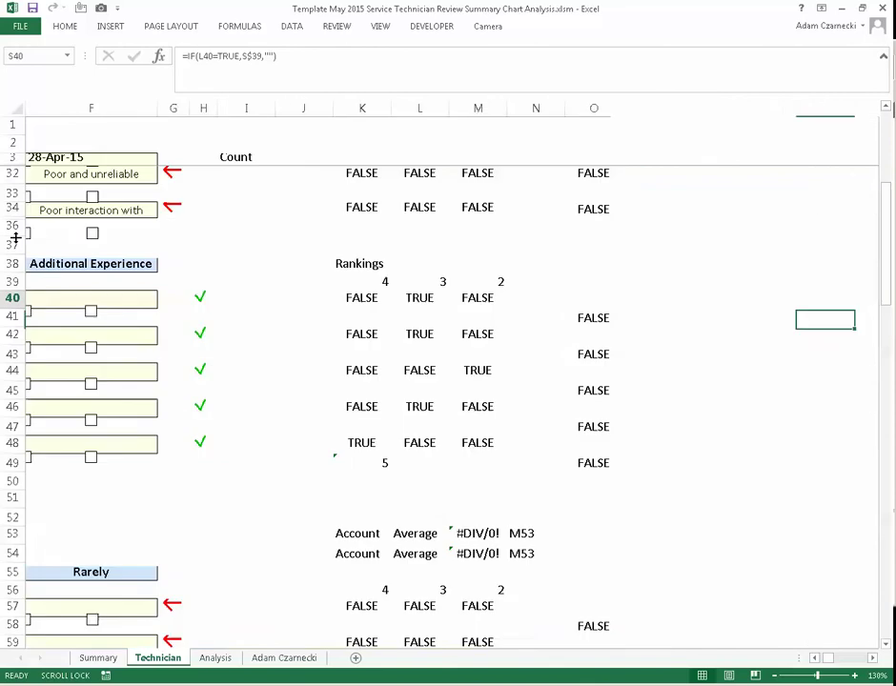
pyautogui.hscroll(3, 16, 235)
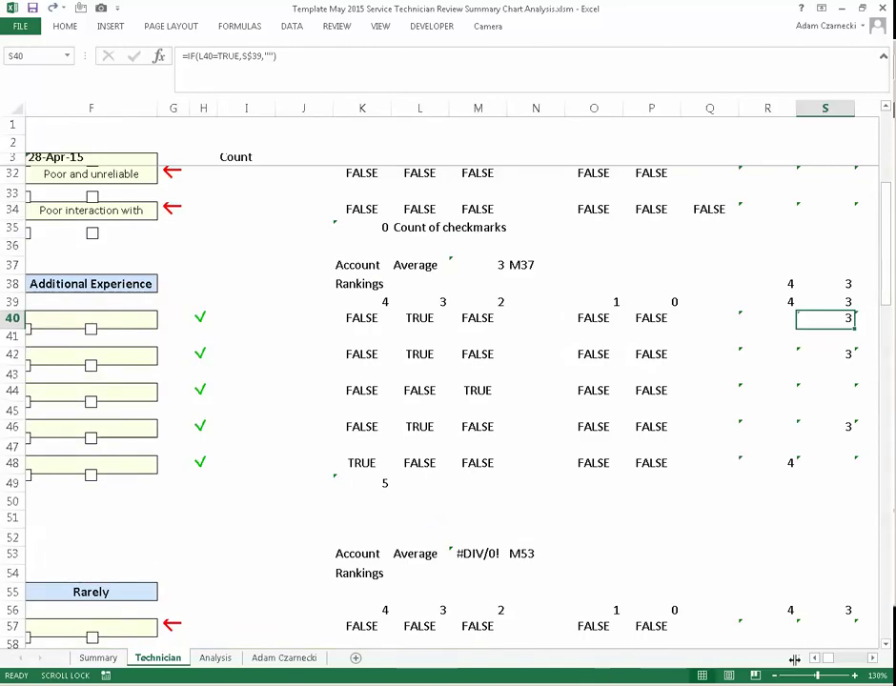
pyautogui.click(816, 658)
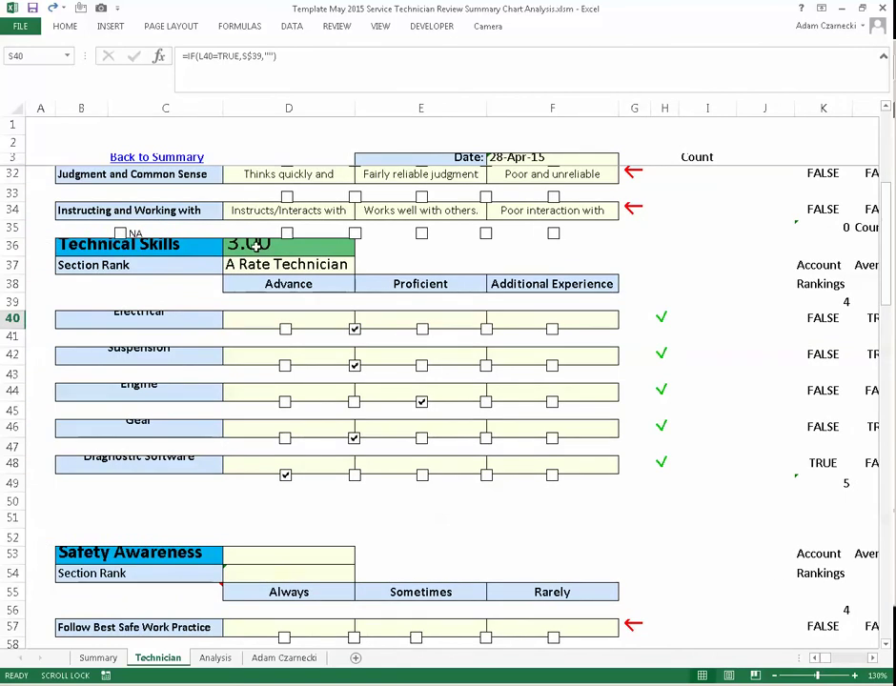
# - Inspect the D36 section score formula and the 3.00 total ranking A Rate Technician
pyautogui.click(257, 247)
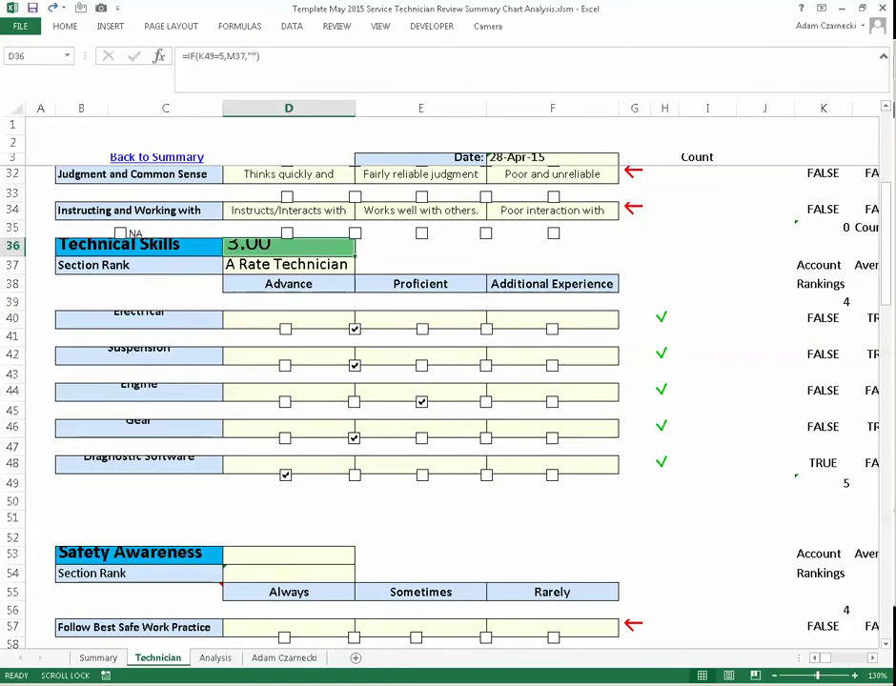
pyautogui.click(873, 659)
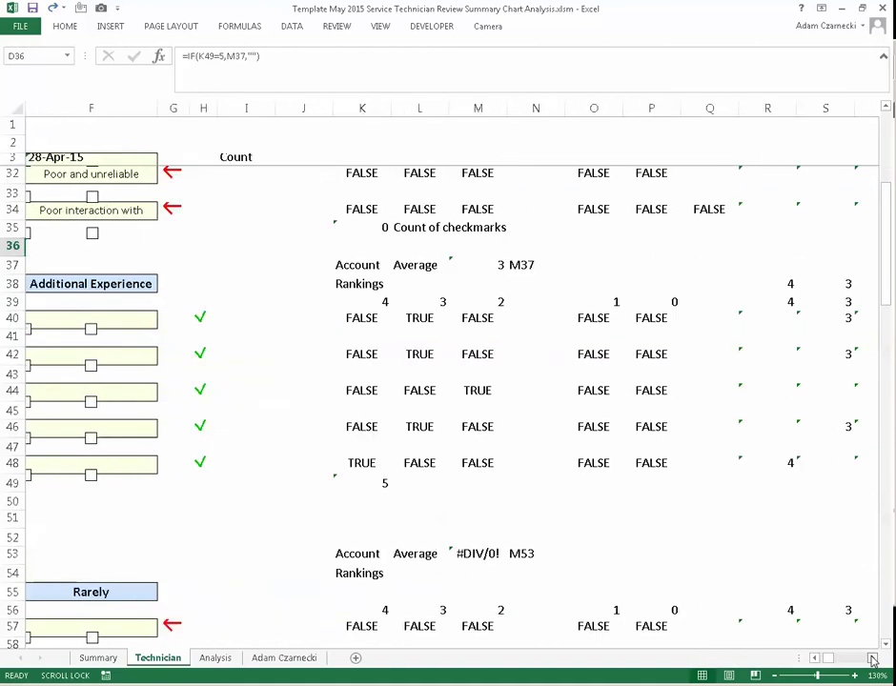
pyautogui.click(873, 659)
pyautogui.click(873, 658)
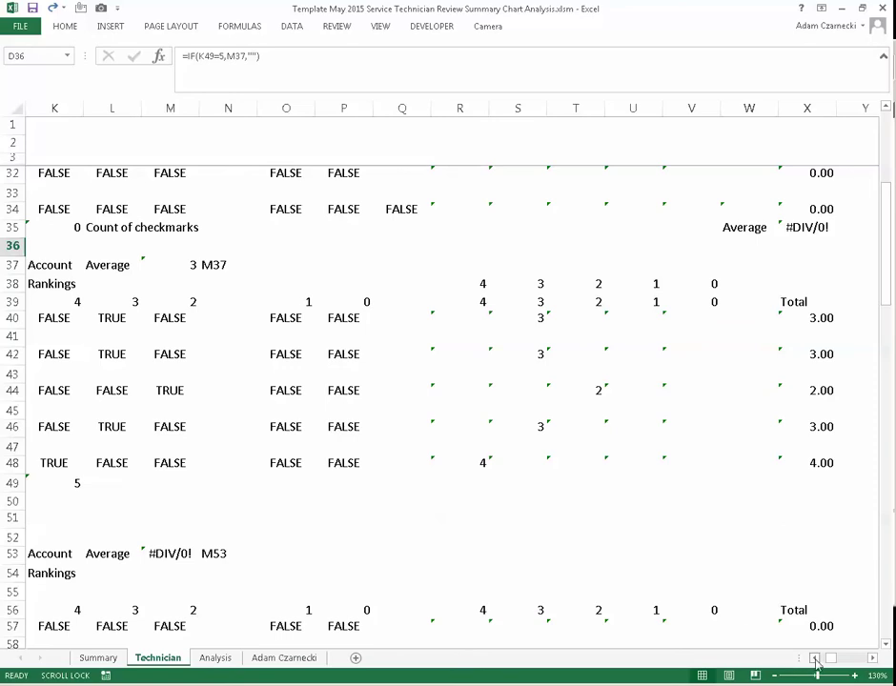
pyautogui.click(815, 659)
pyautogui.click(815, 658)
pyautogui.click(815, 659)
pyautogui.click(815, 659)
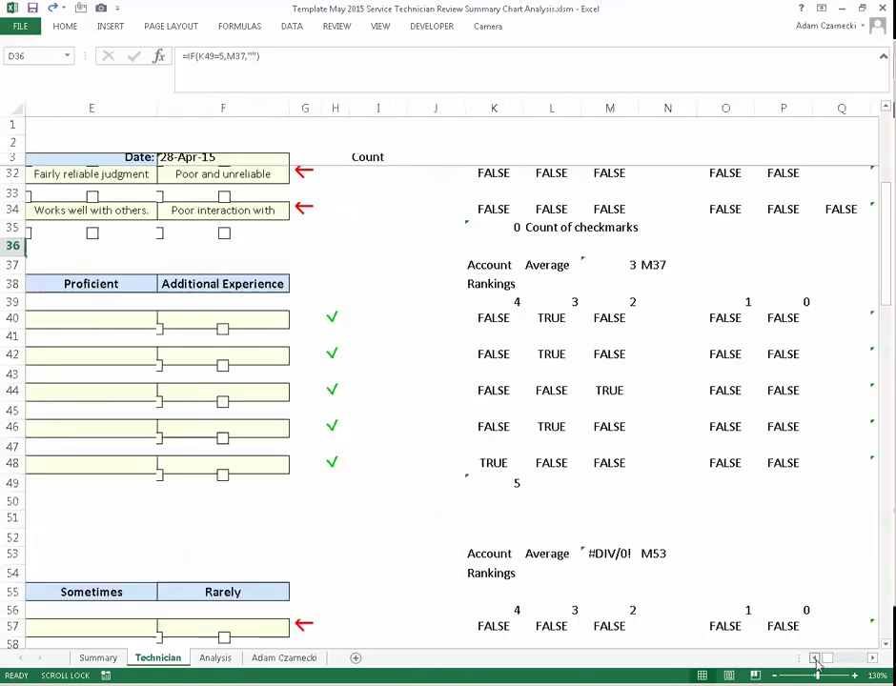
pyautogui.click(815, 659)
pyautogui.click(815, 658)
pyautogui.click(815, 658)
pyautogui.click(815, 659)
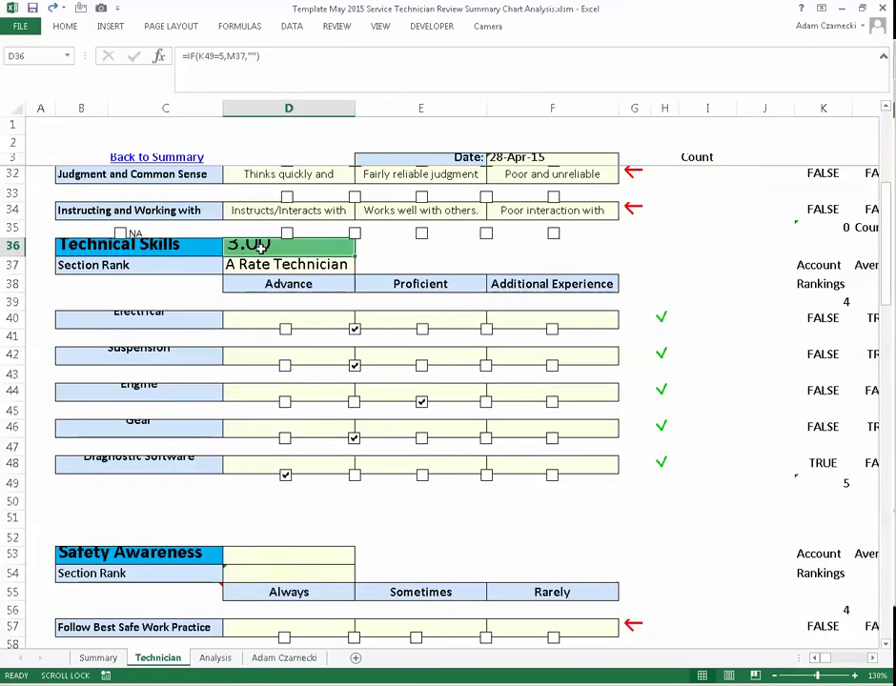
pyautogui.click(205, 56)
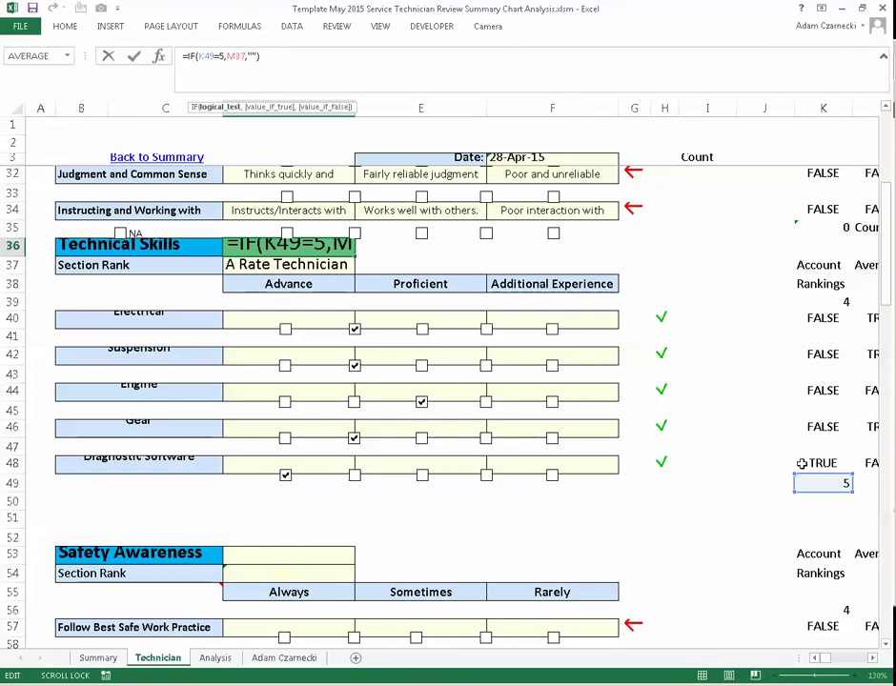
pyautogui.press('Return')
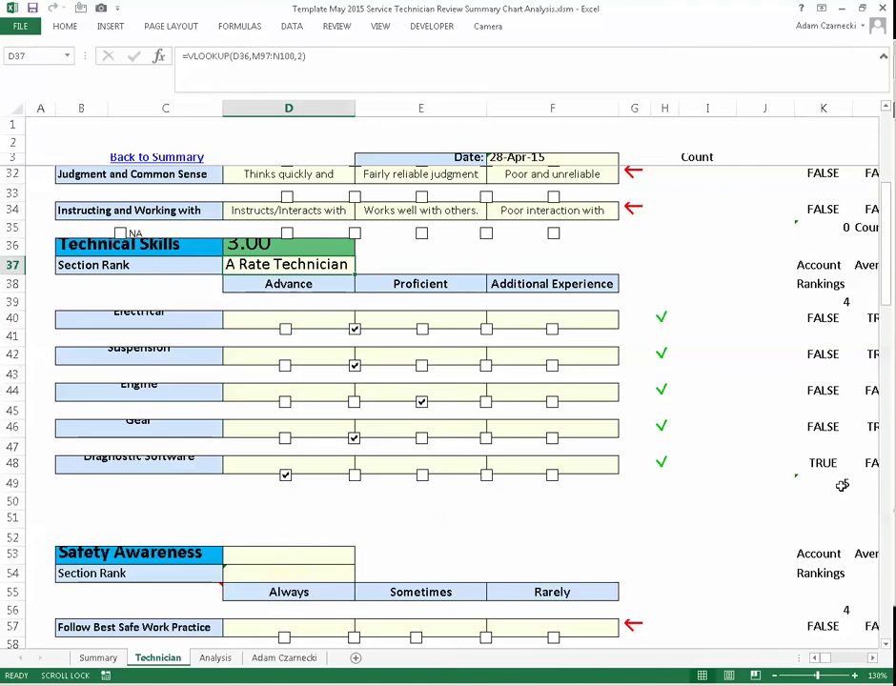
pyautogui.click(845, 482)
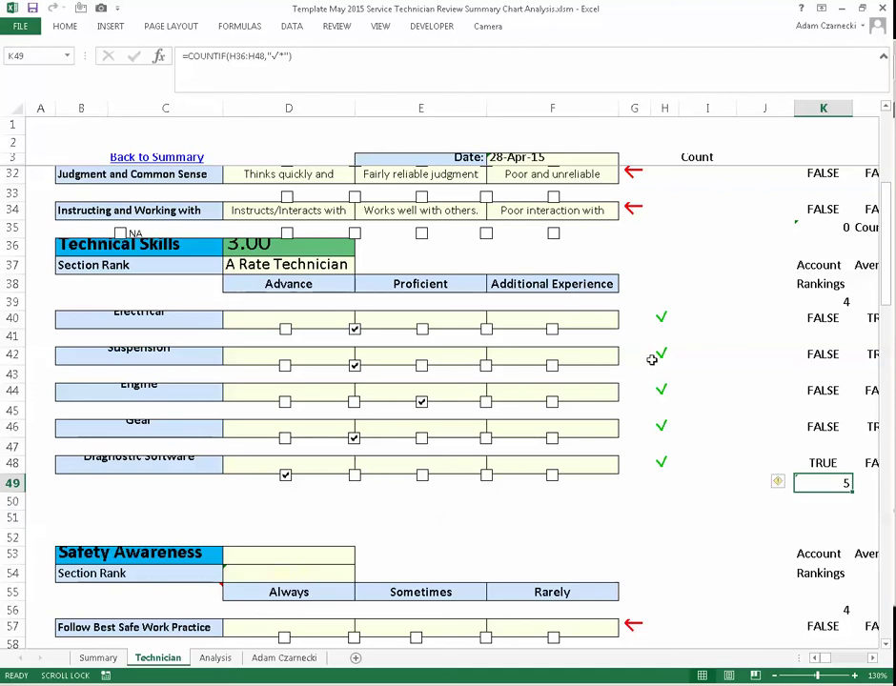
pyautogui.click(271, 249)
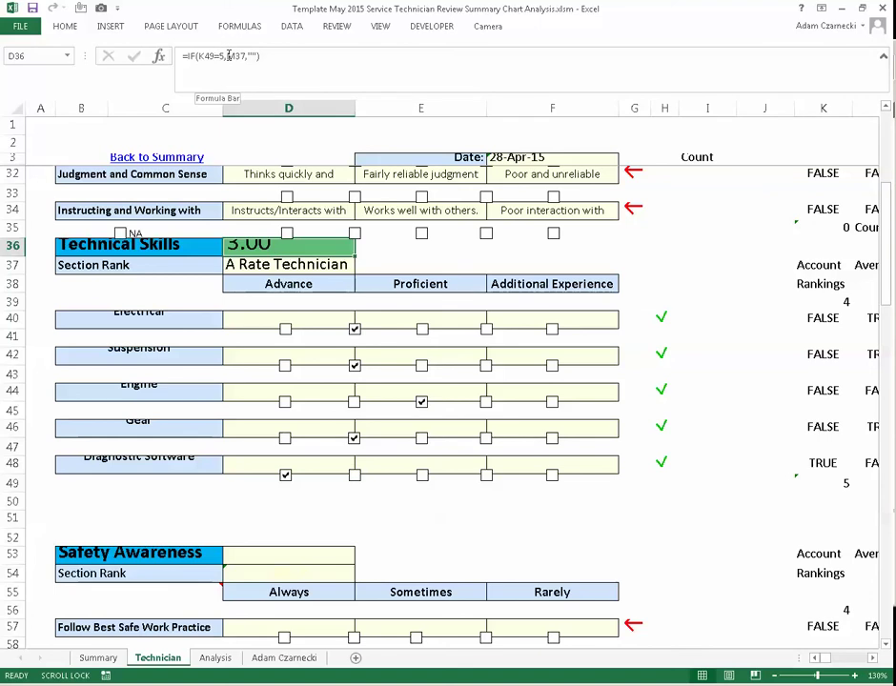
pyautogui.click(232, 55)
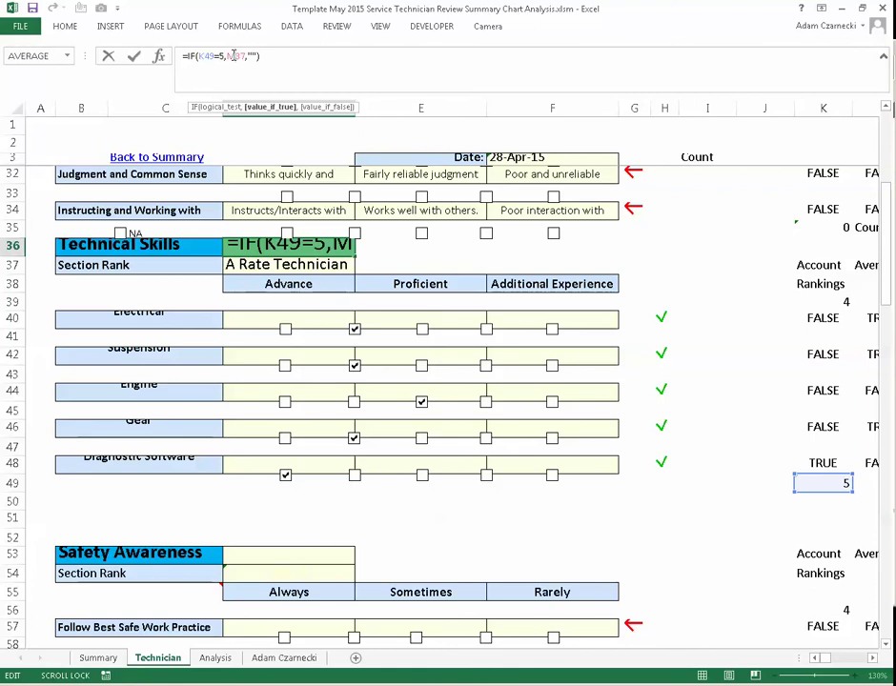
pyautogui.click(872, 659)
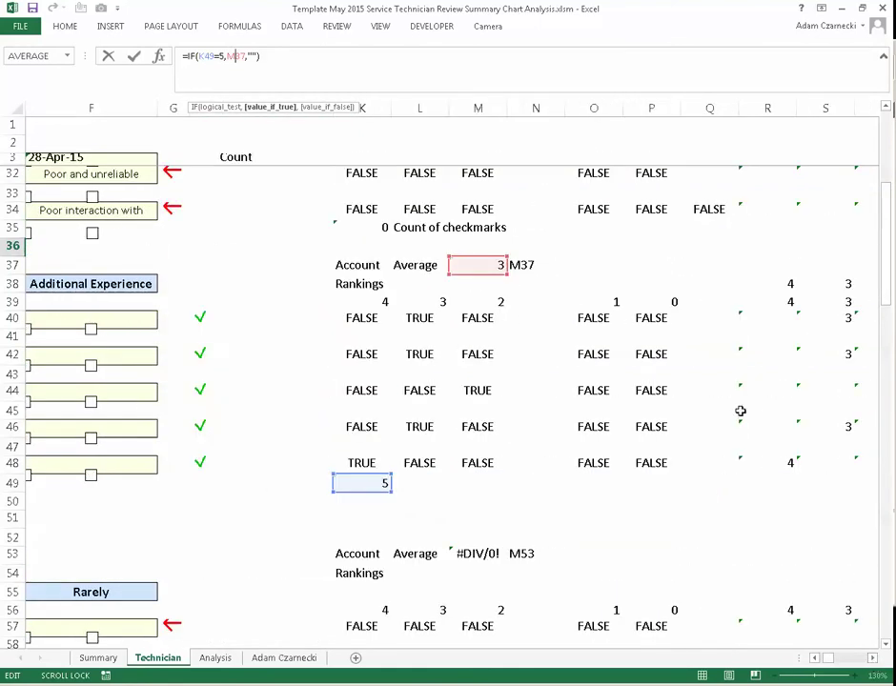
pyautogui.click(225, 55)
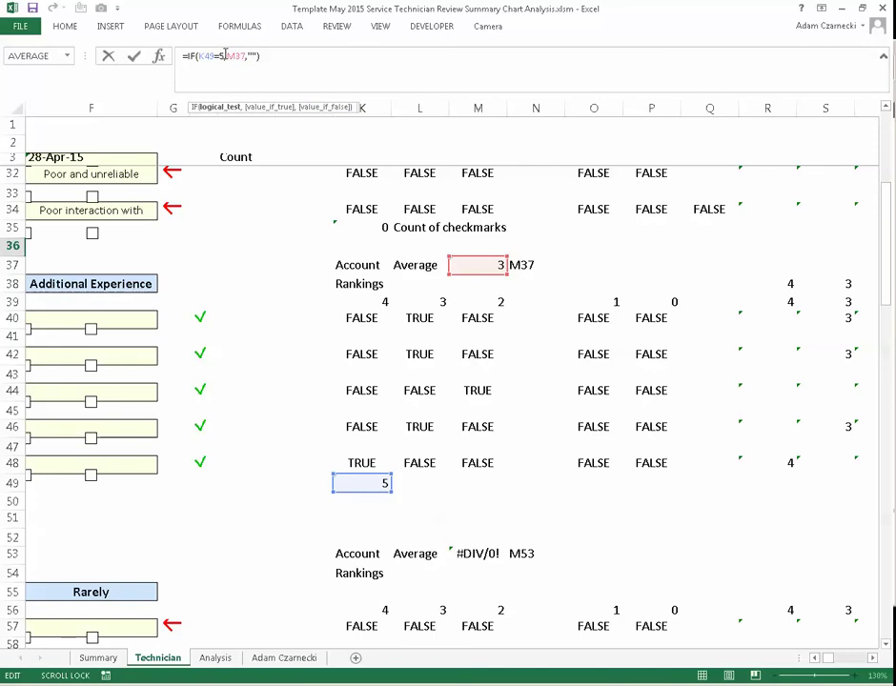
pyautogui.press('Escape')
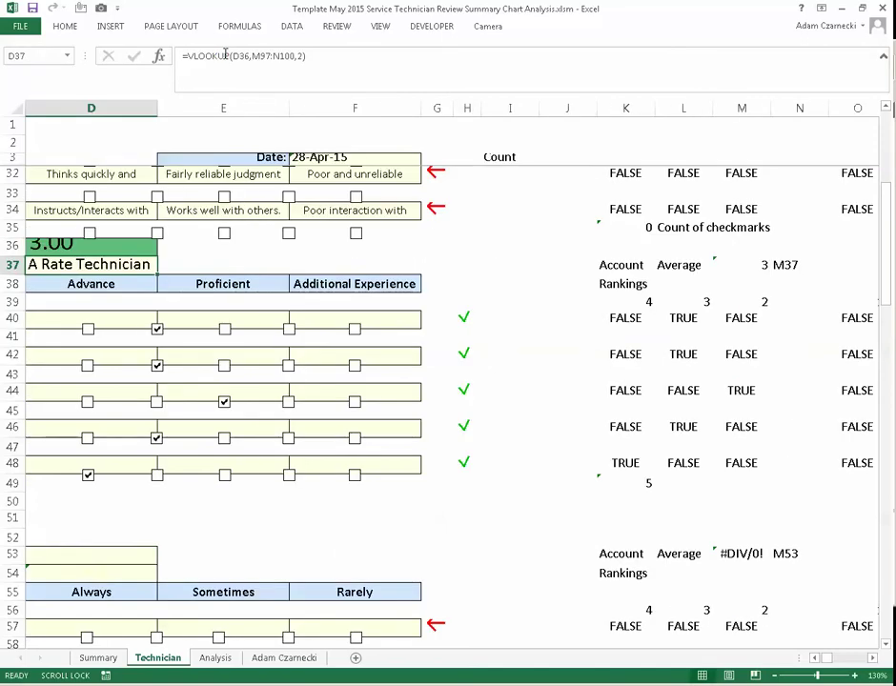
pyautogui.click(753, 266)
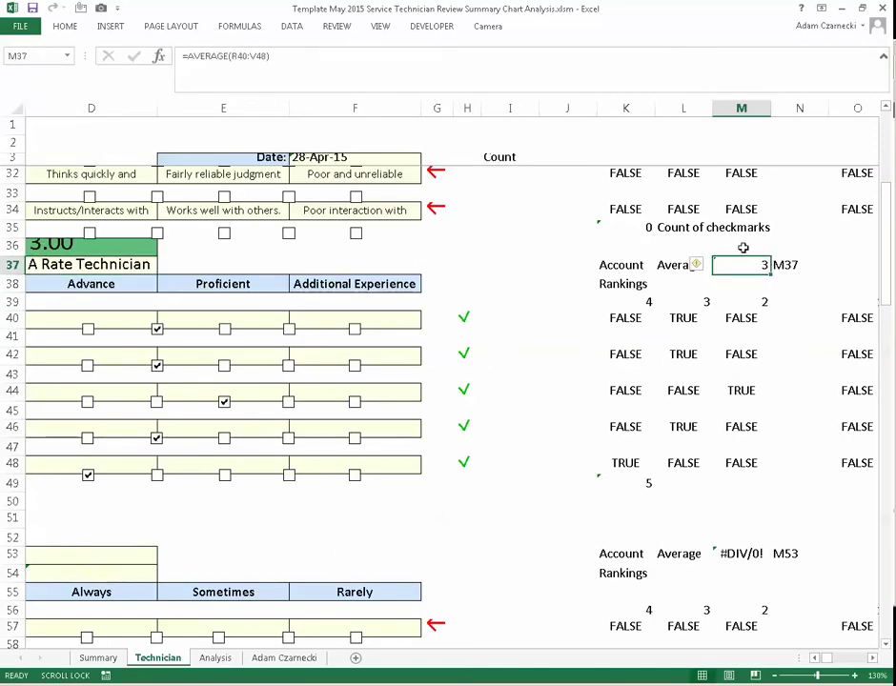
pyautogui.click(247, 56)
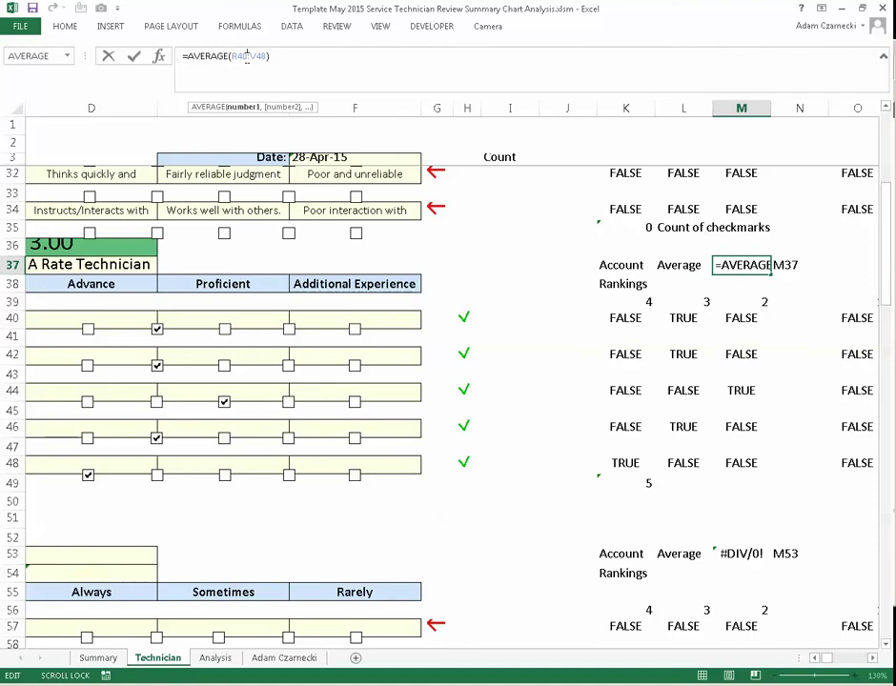
pyautogui.click(873, 658)
pyautogui.click(872, 658)
pyautogui.click(873, 658)
pyautogui.click(872, 657)
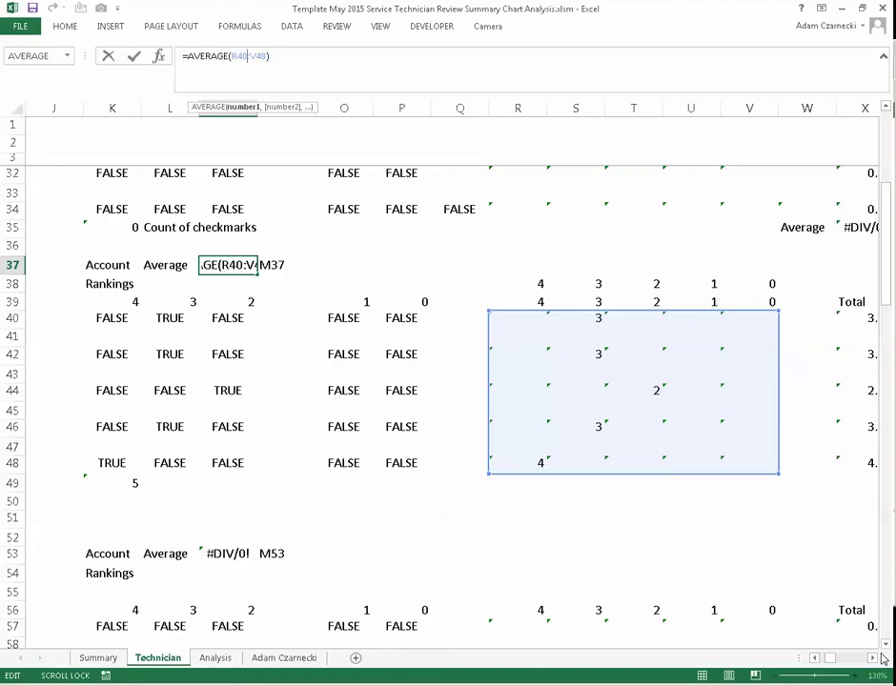
pyautogui.press('Return')
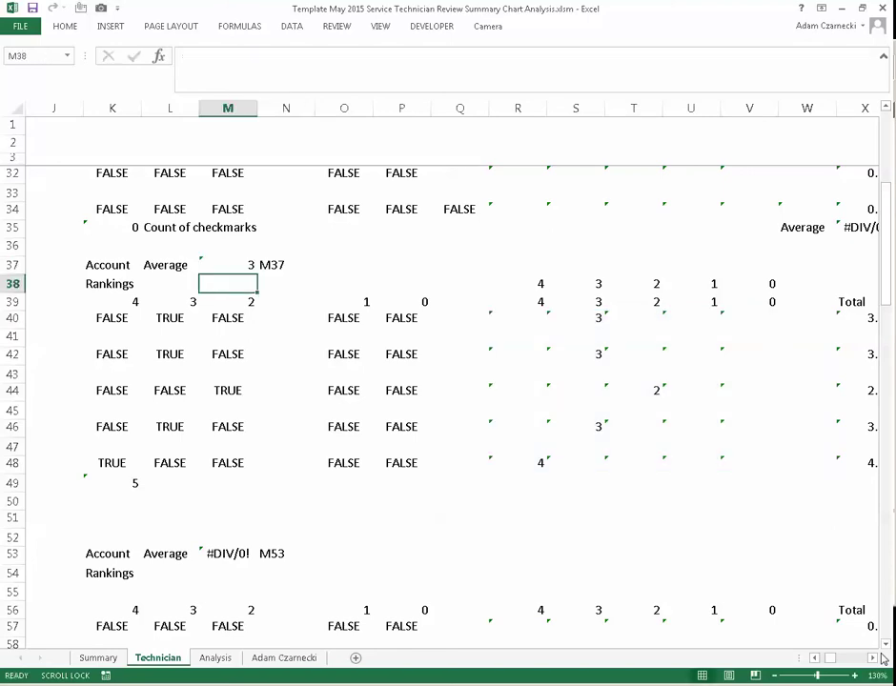
pyautogui.hscroll(-9, 816, 658)
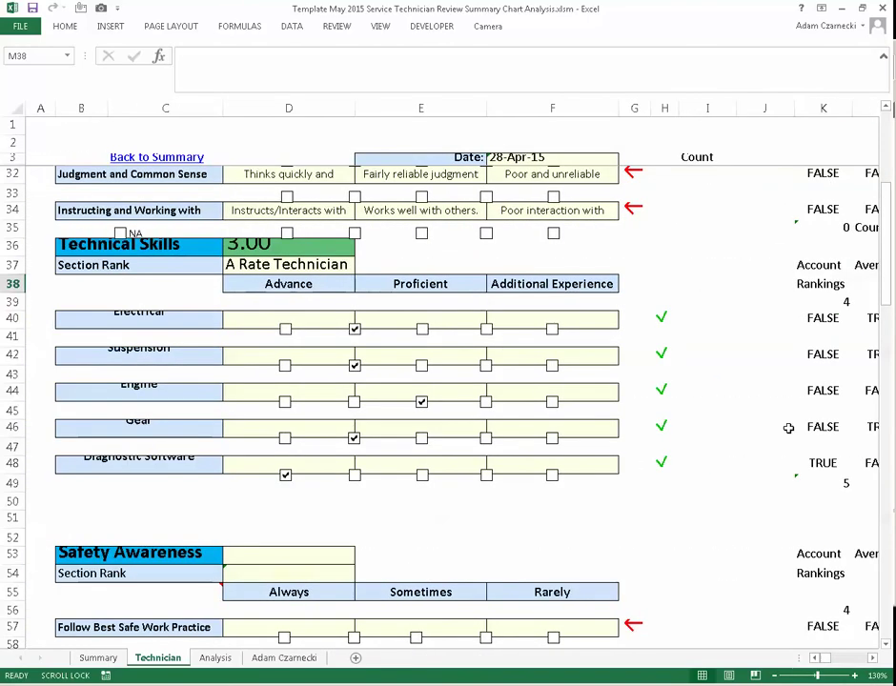
pyautogui.click(279, 249)
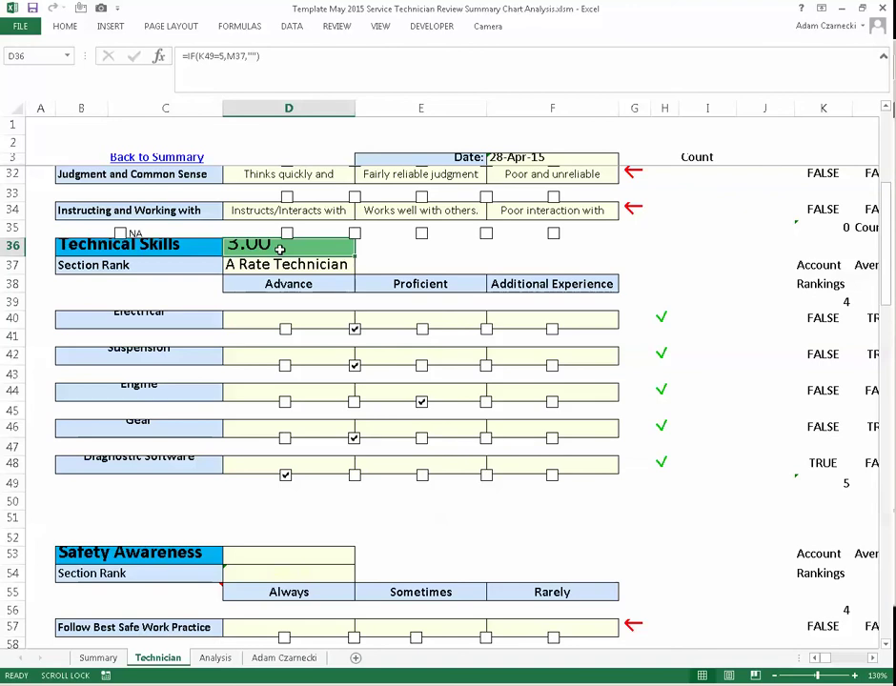
pyautogui.click(834, 485)
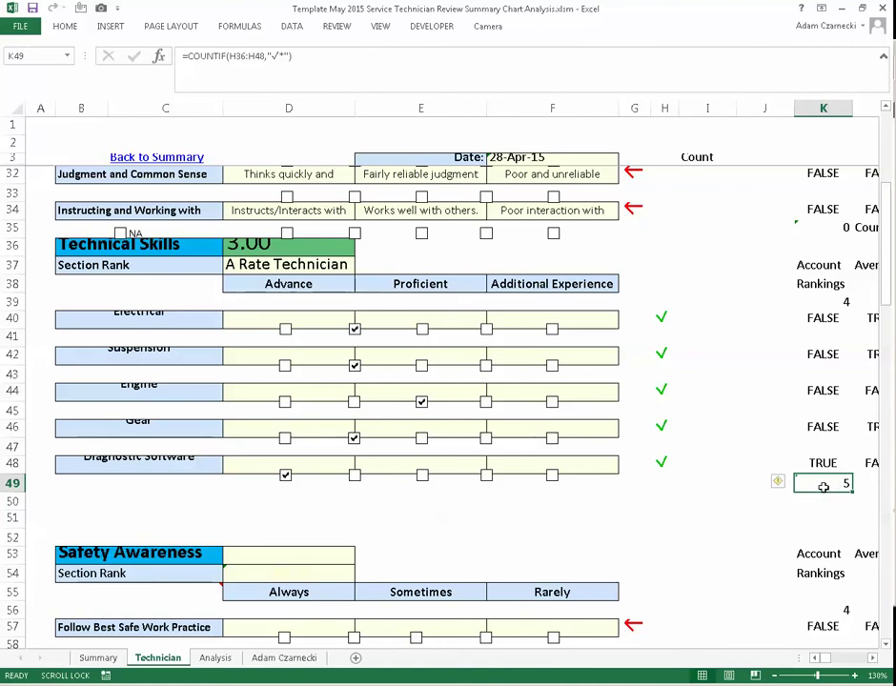
pyautogui.scroll(1, 810, 482)
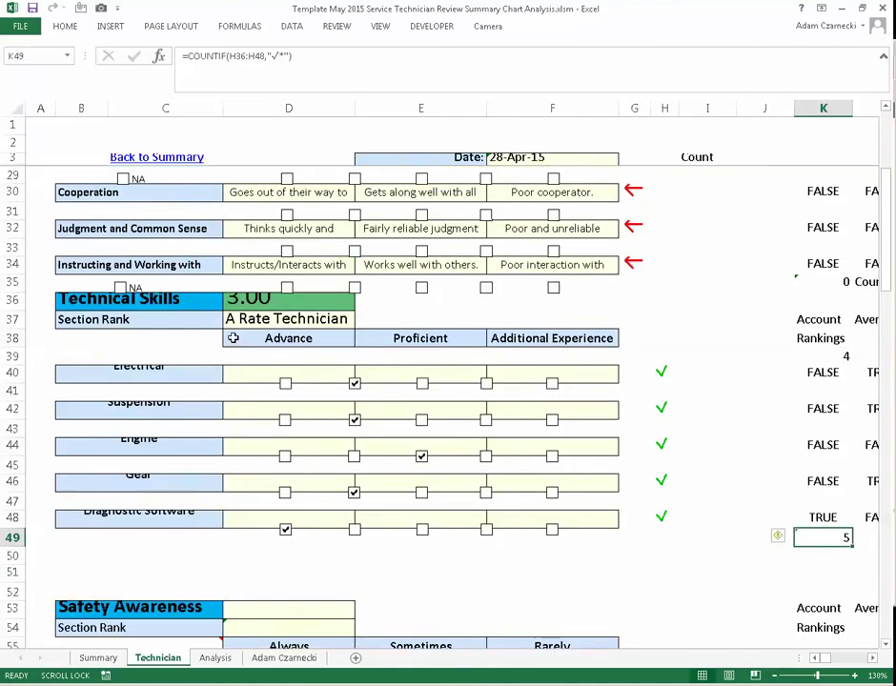
pyautogui.click(308, 297)
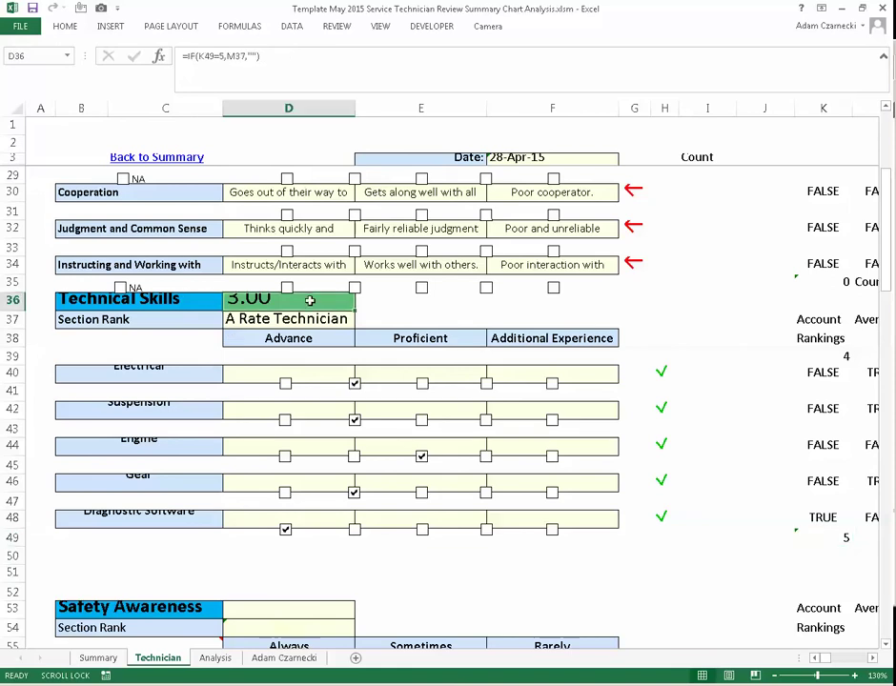
# - Scroll through the Technician sheet to bring the employee header and Core Requirements into view together
pyautogui.scroll(3, 307, 382)
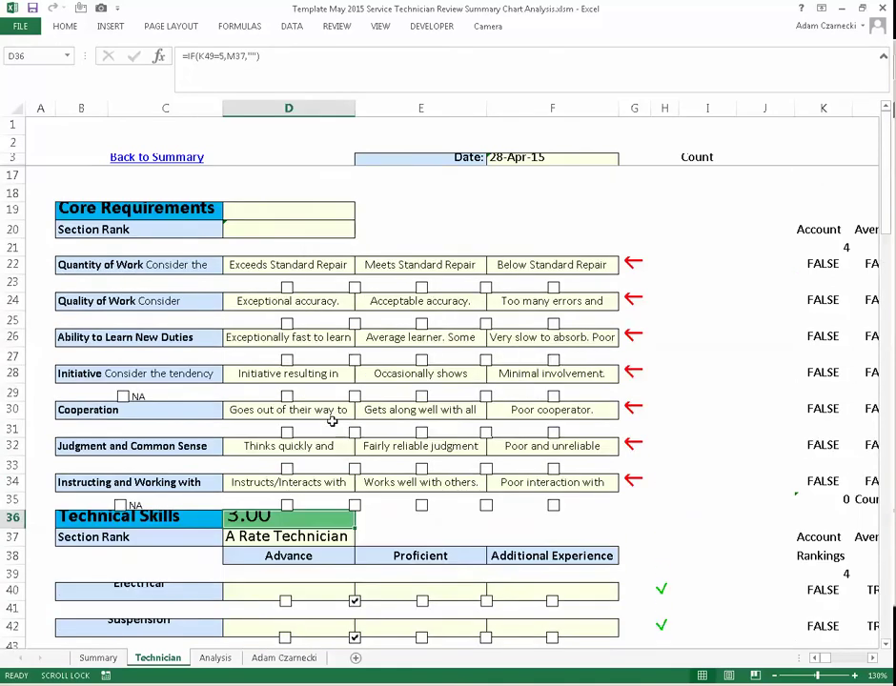
pyautogui.scroll(-1, 338, 418)
pyautogui.scroll(-10, 338, 418)
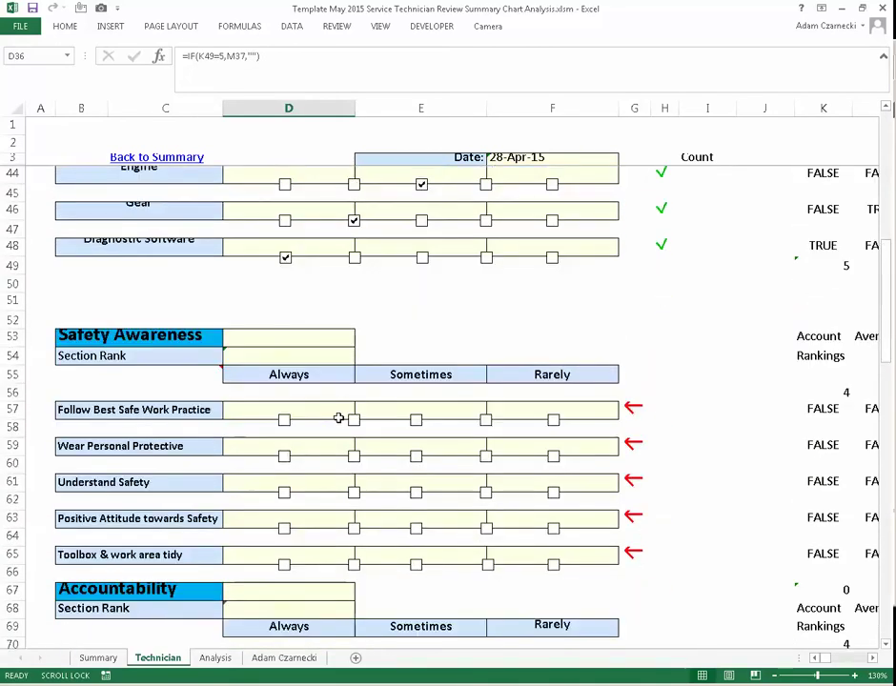
pyautogui.scroll(-8, 510, 286)
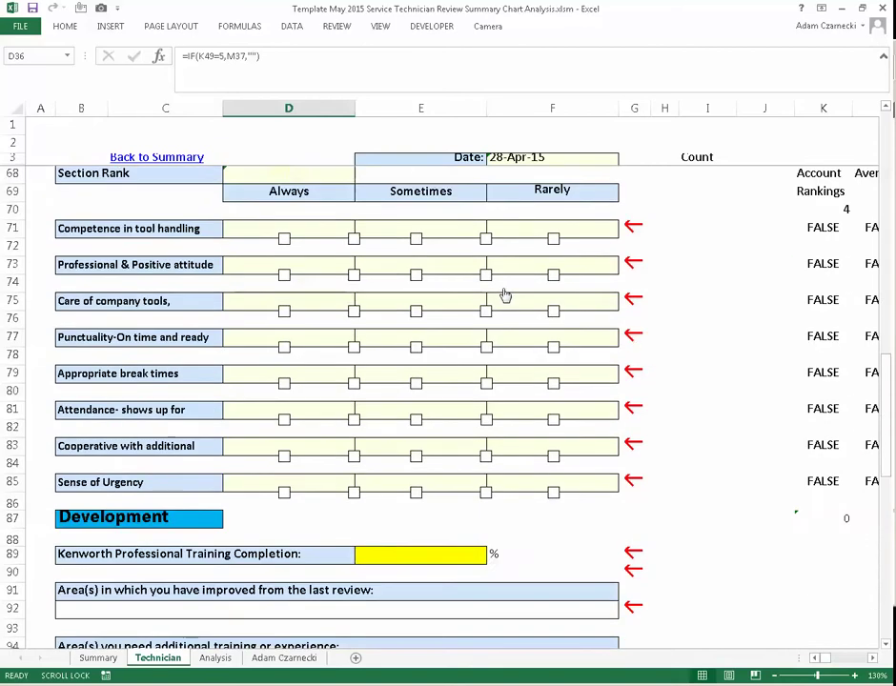
pyautogui.scroll(-2, 505, 296)
pyautogui.scroll(16, 505, 296)
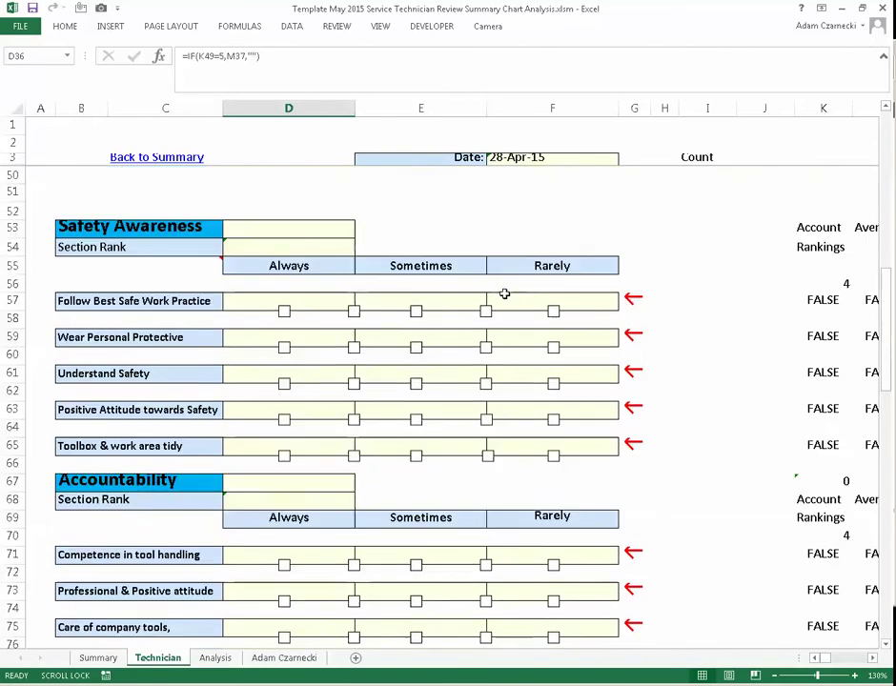
pyautogui.scroll(5, 506, 295)
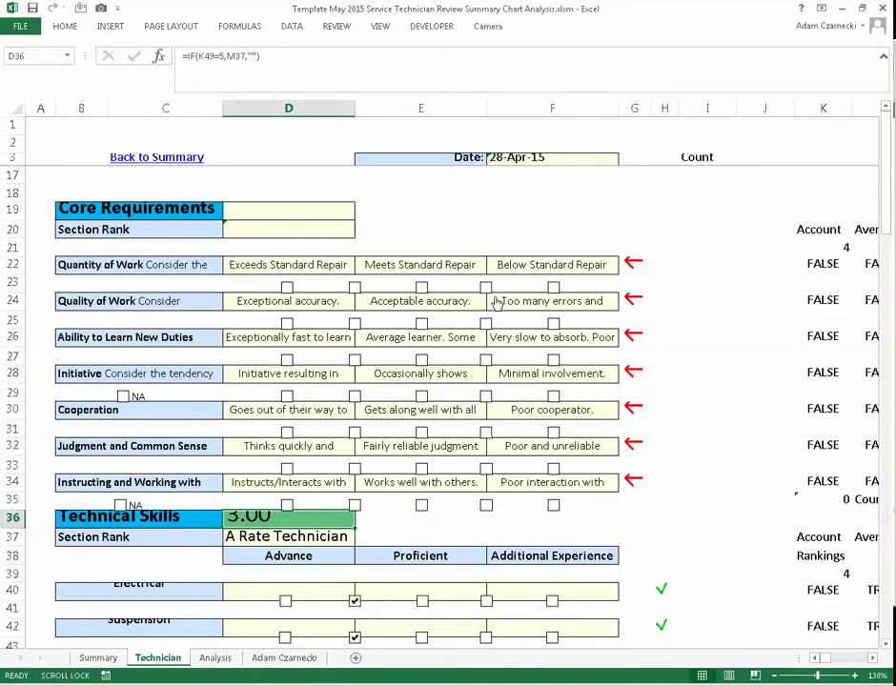
pyautogui.hscroll(3, 496, 301)
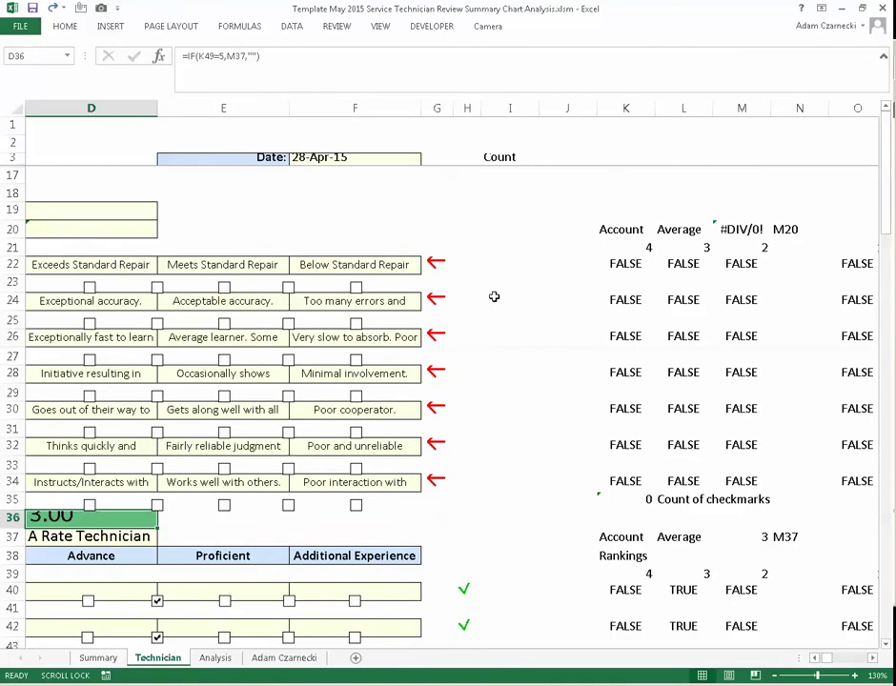
pyautogui.click(495, 319)
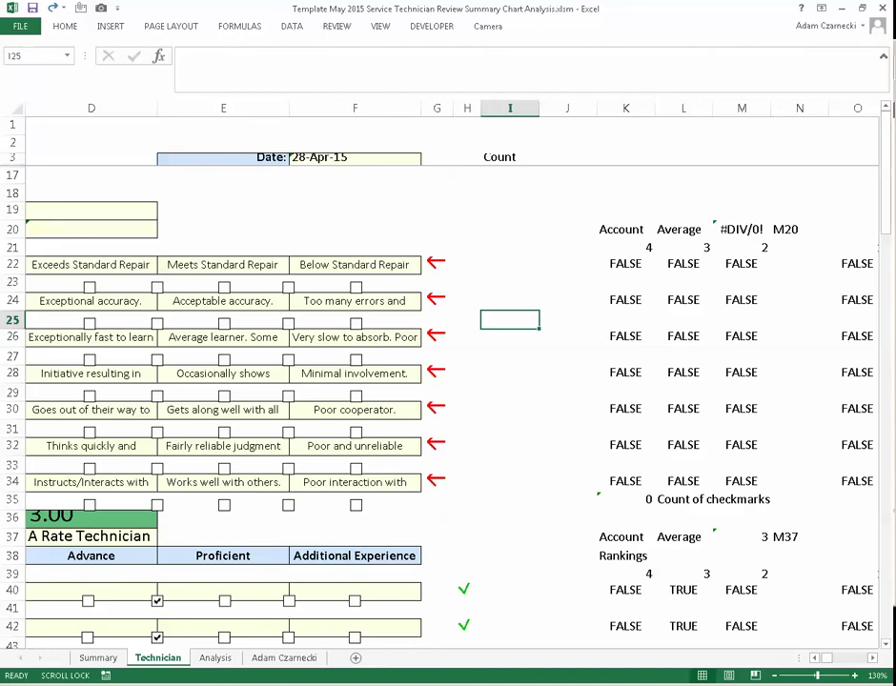
pyautogui.click(778, 685)
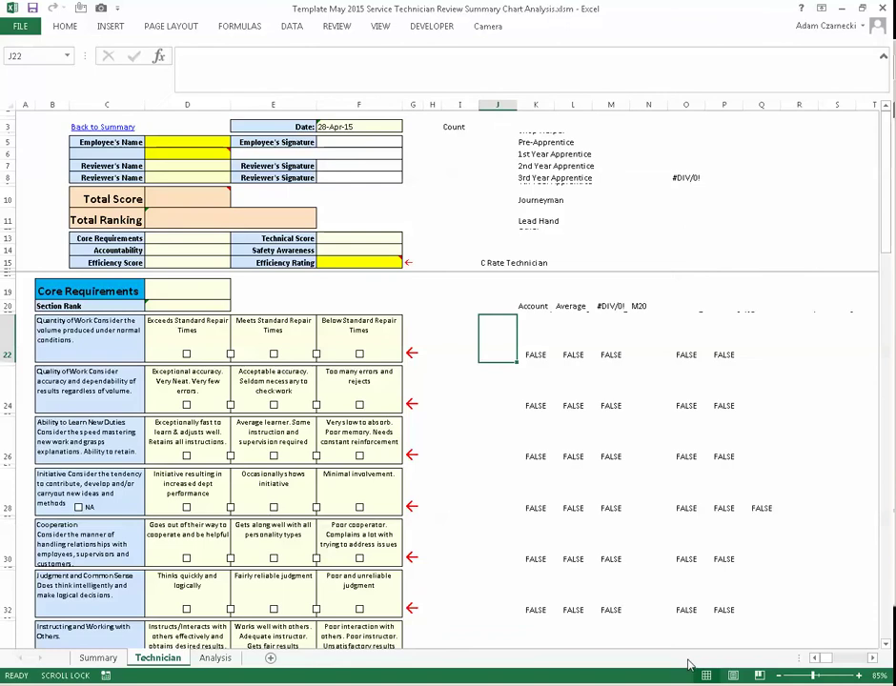
# - Toggle the Quantity of Work boxes, leaving both Exceeds and Meets Standard Repair ticked to trigger the warning
pyautogui.click(778, 684)
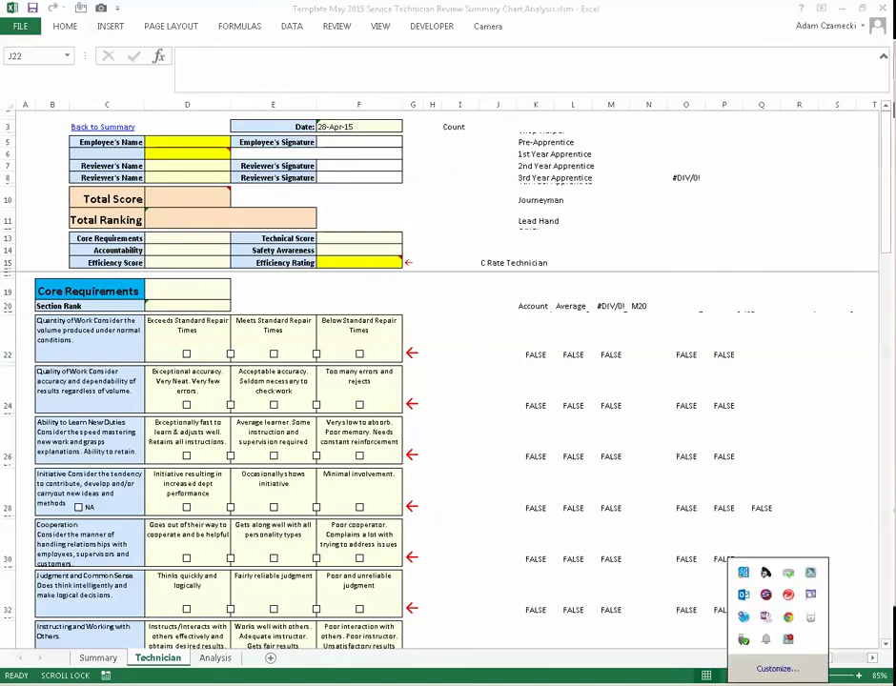
pyautogui.click(488, 414)
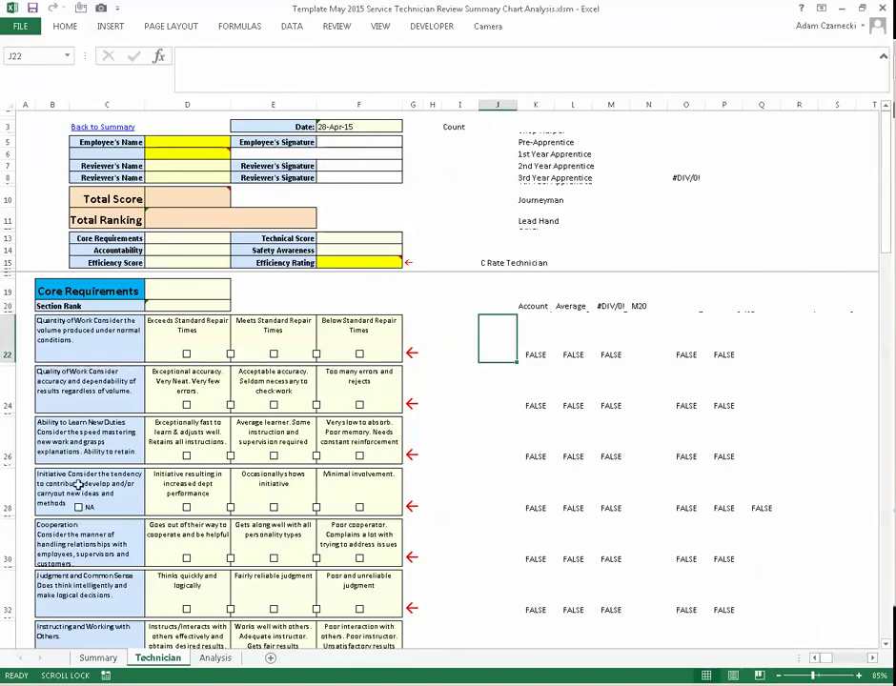
pyautogui.scroll(-10, 276, 384)
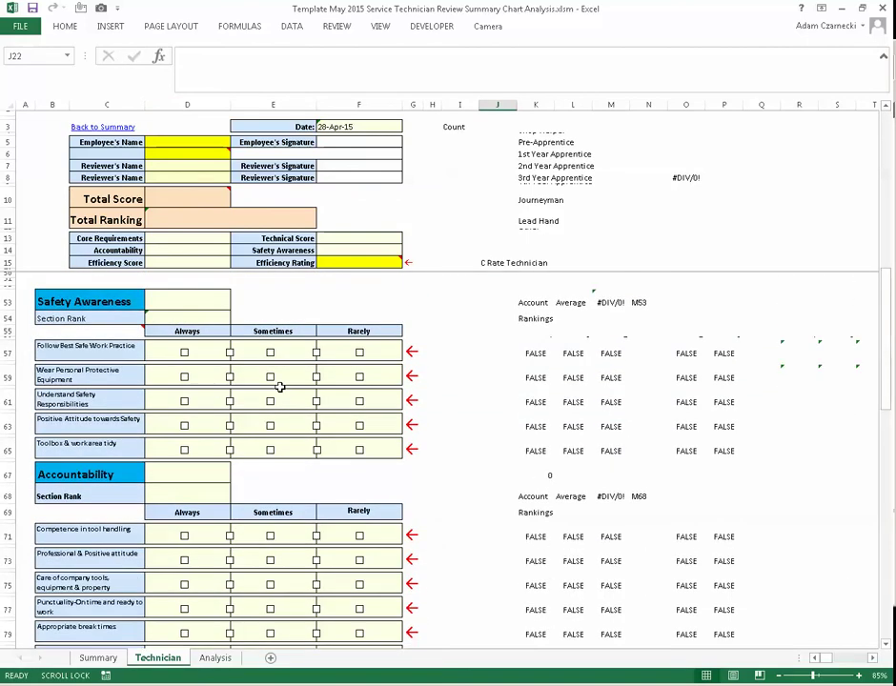
pyautogui.scroll(8, 279, 384)
pyautogui.scroll(4, 281, 386)
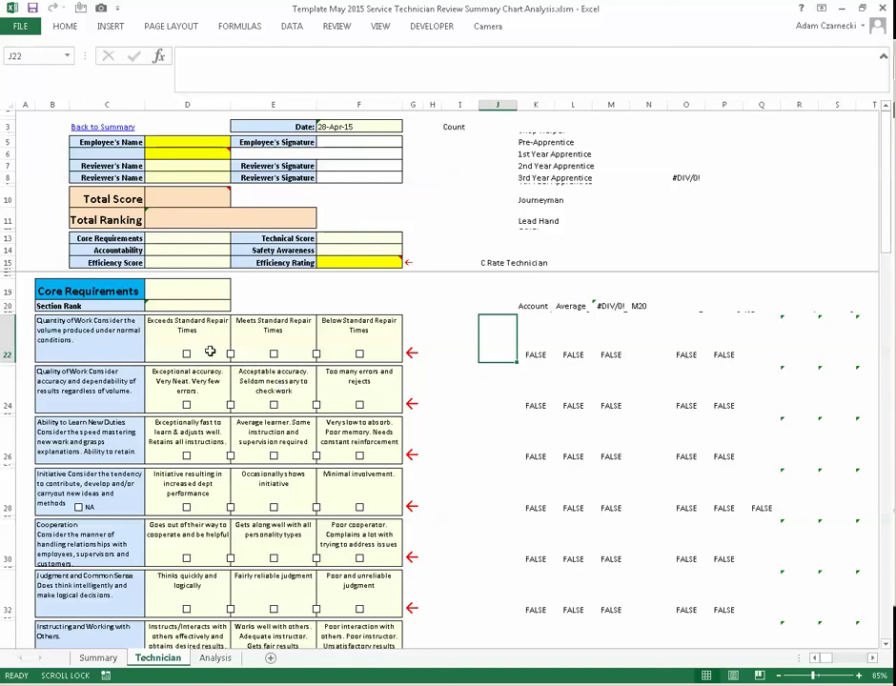
pyautogui.click(230, 354)
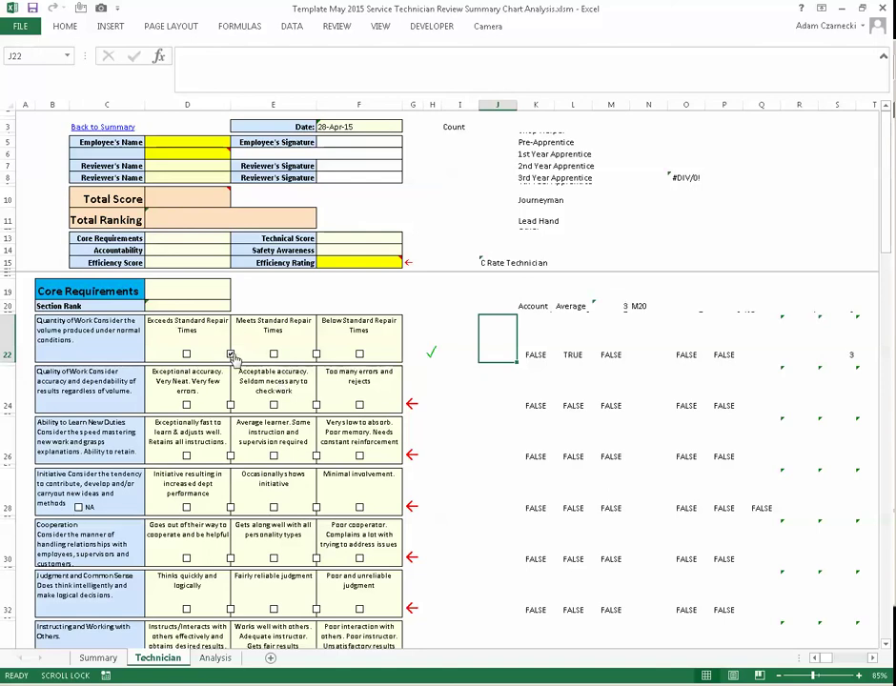
pyautogui.click(231, 354)
pyautogui.click(274, 355)
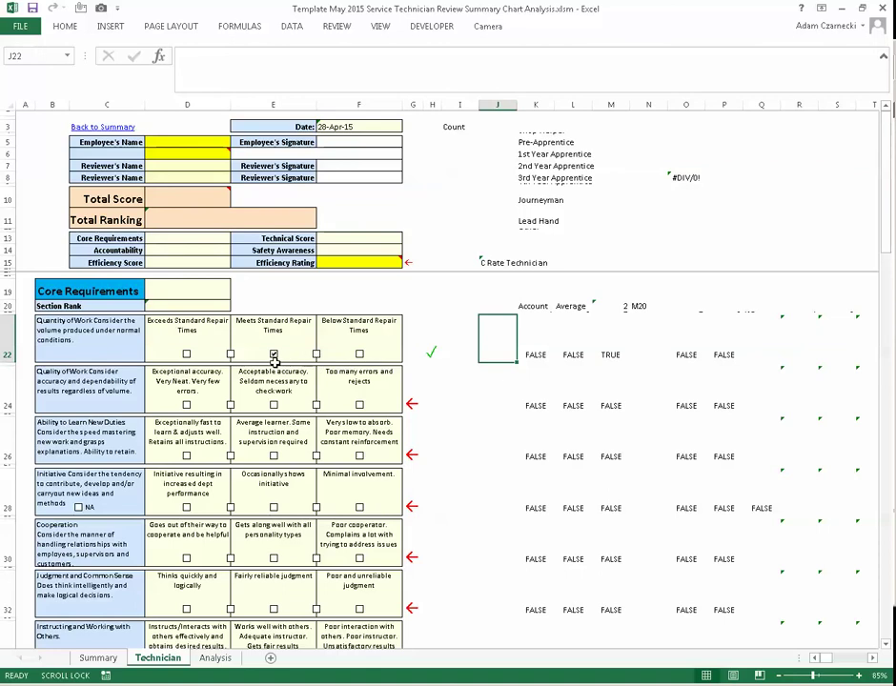
pyautogui.click(274, 355)
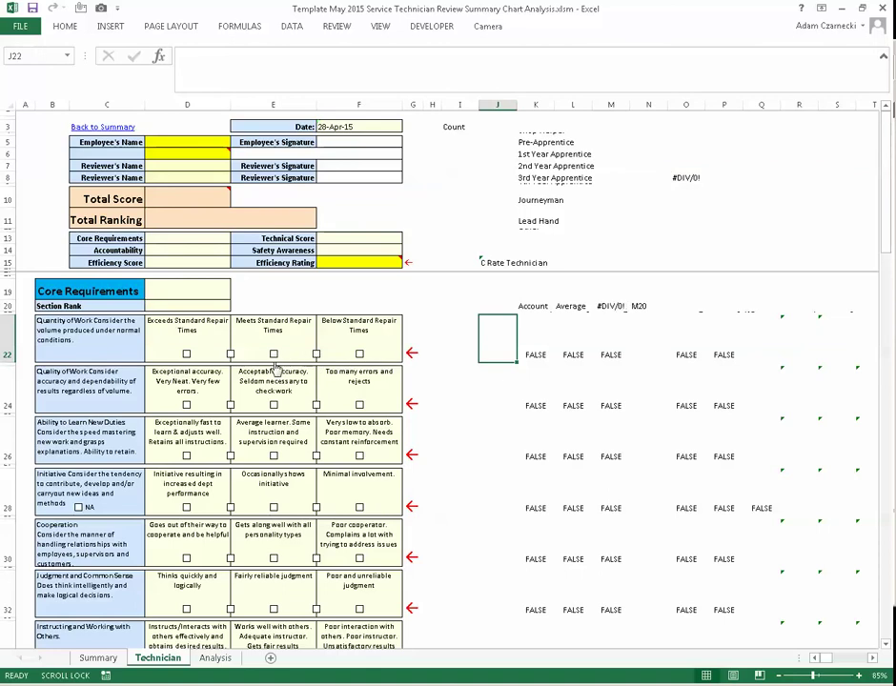
pyautogui.click(231, 355)
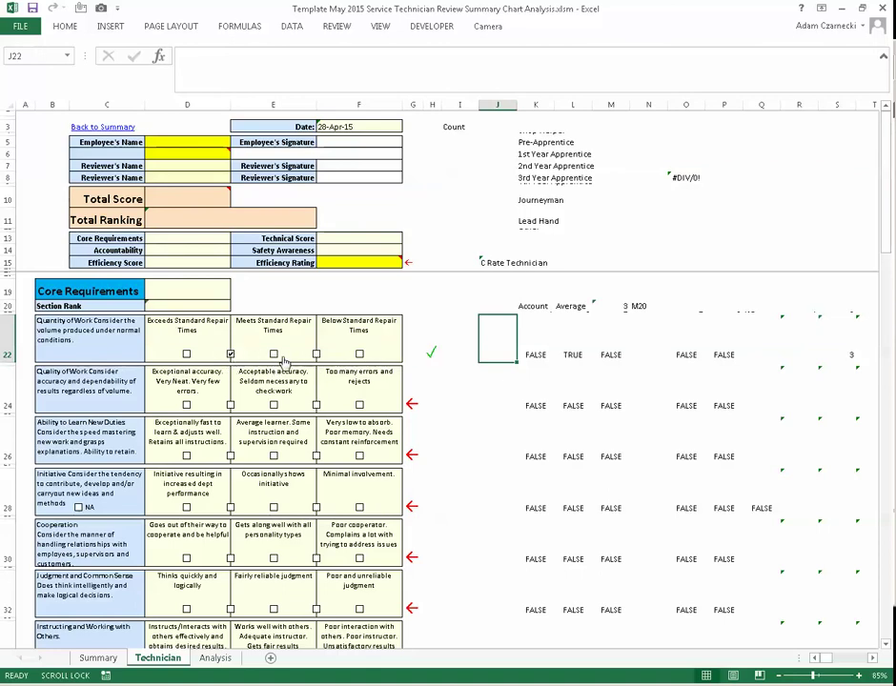
pyautogui.click(273, 355)
pyautogui.click(178, 291)
pyautogui.click(175, 240)
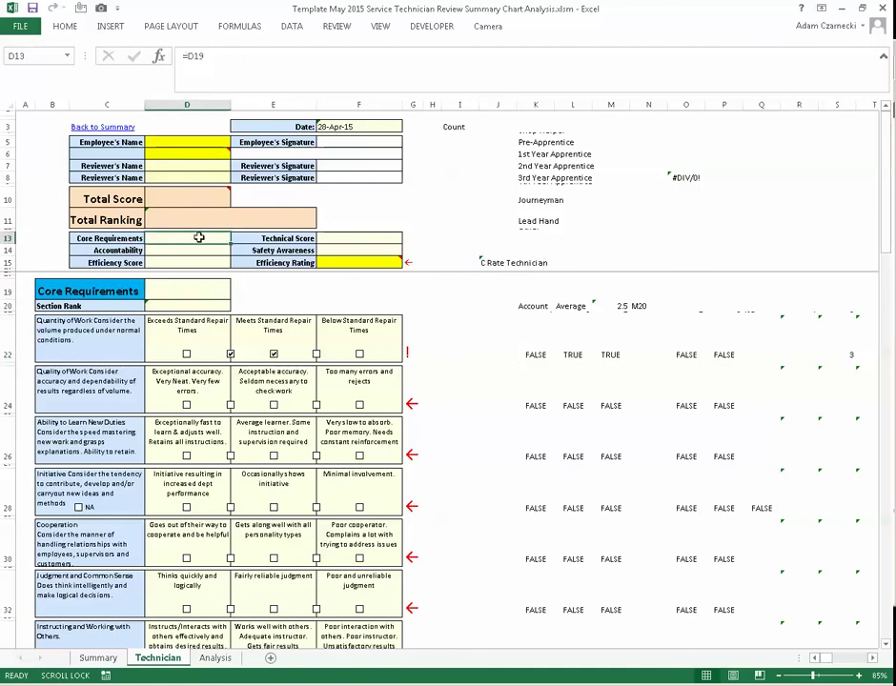
pyautogui.click(195, 253)
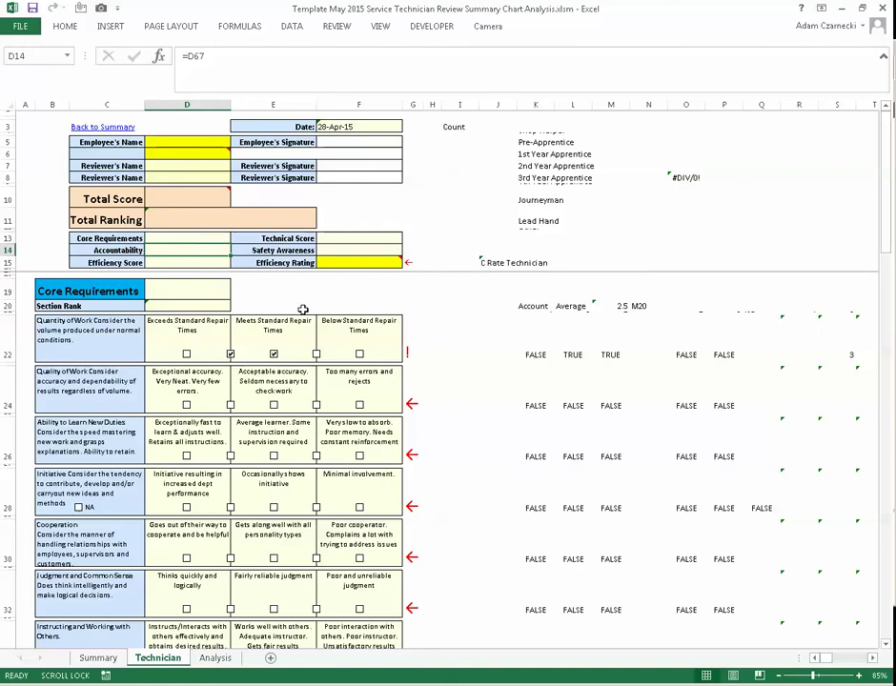
pyautogui.scroll(-3, 286, 333)
pyautogui.scroll(-6, 272, 358)
pyautogui.scroll(12, 272, 365)
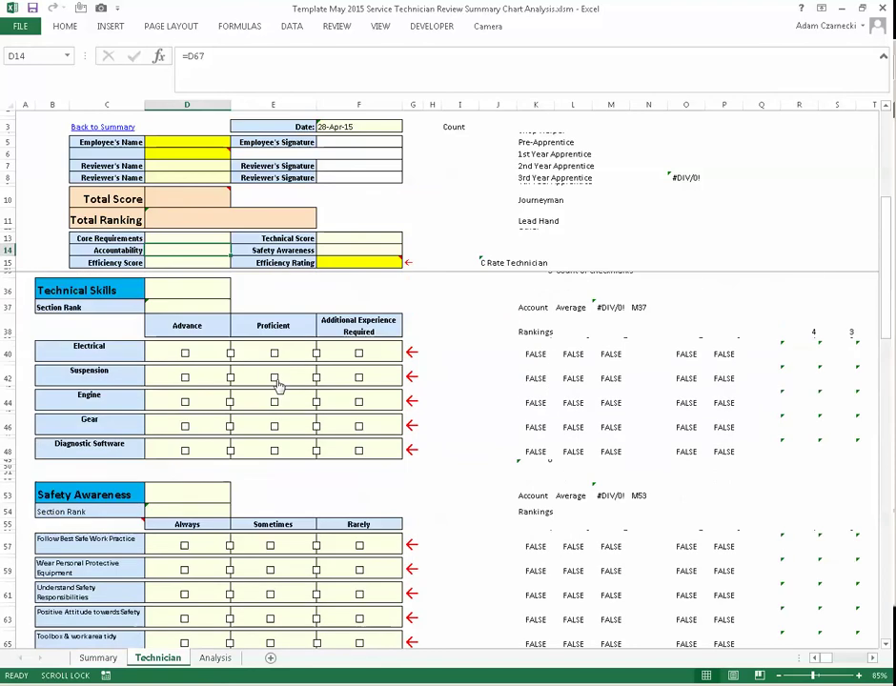
pyautogui.scroll(-15, 236, 401)
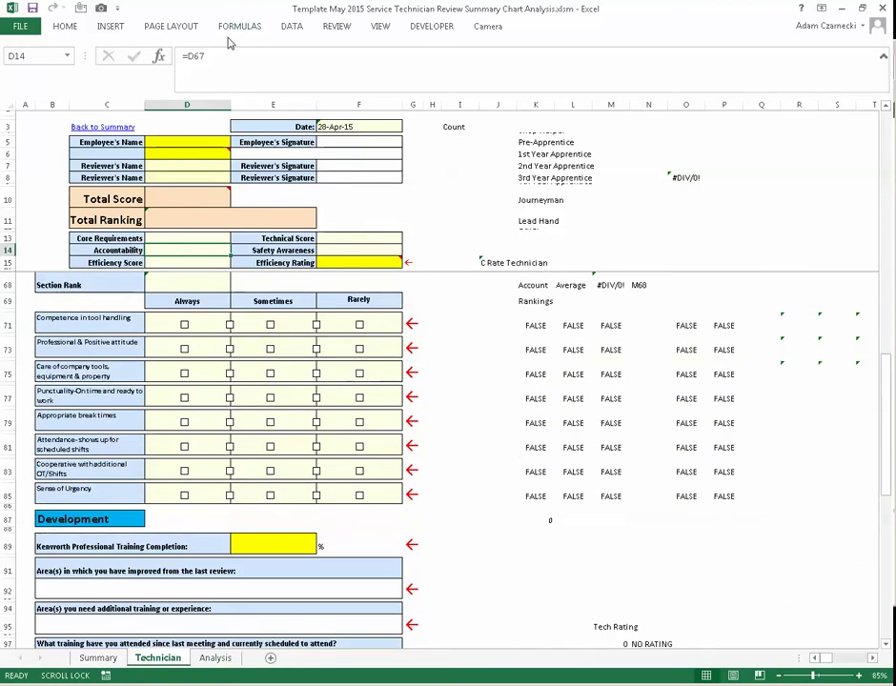
pyautogui.scroll(12, 356, 295)
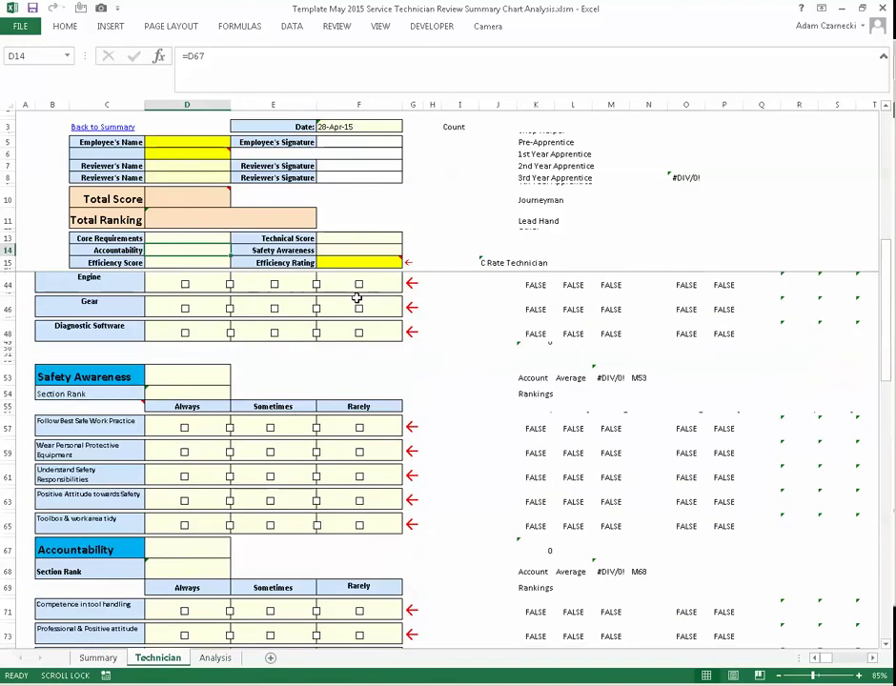
pyautogui.scroll(5, 357, 300)
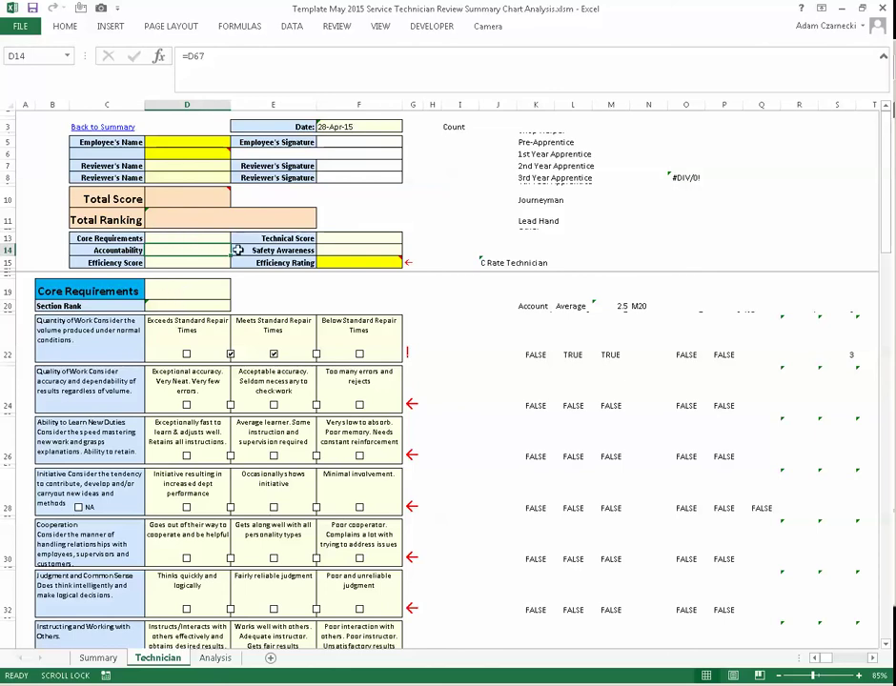
# - Check the Efficiency Score formula and enter an Efficiency Rating of 85 in F15
pyautogui.click(338, 263)
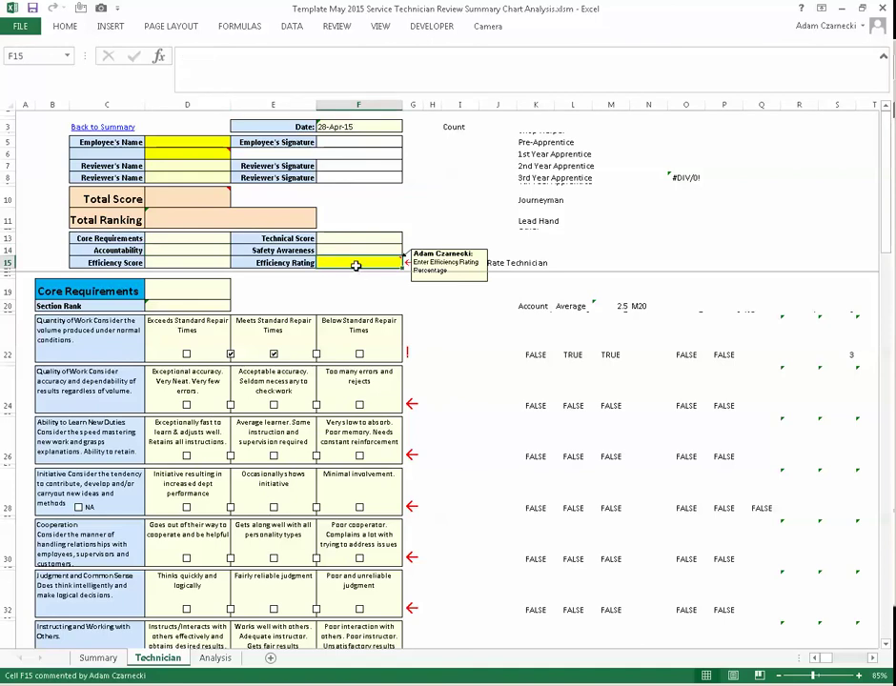
pyautogui.click(174, 262)
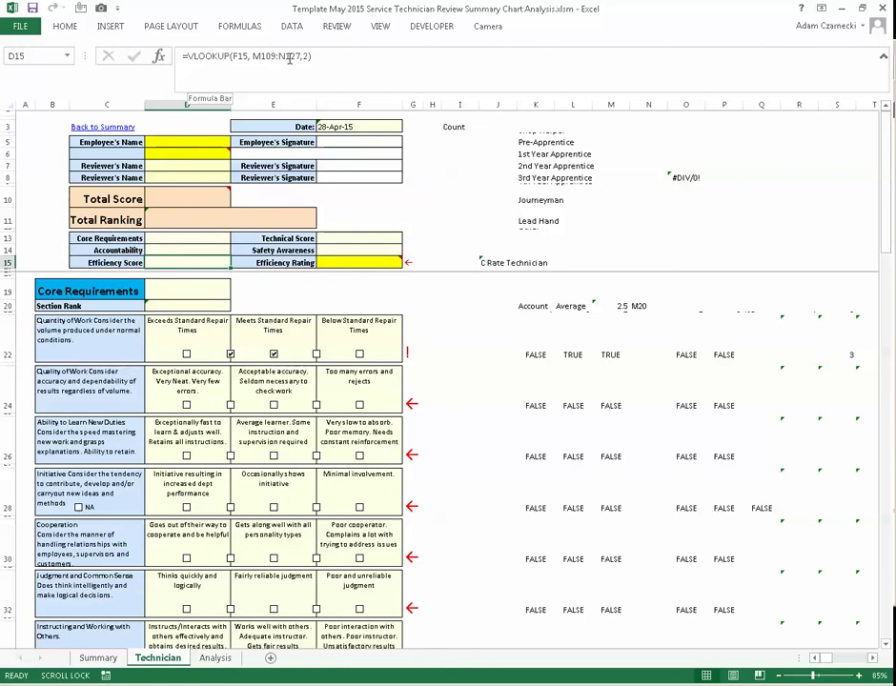
pyautogui.click(372, 260)
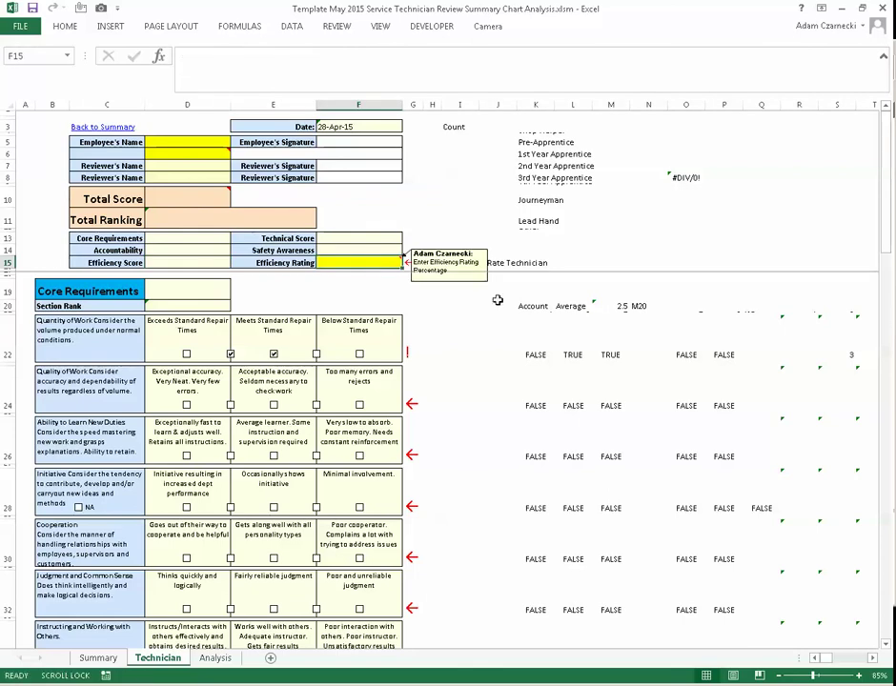
pyautogui.write('85')
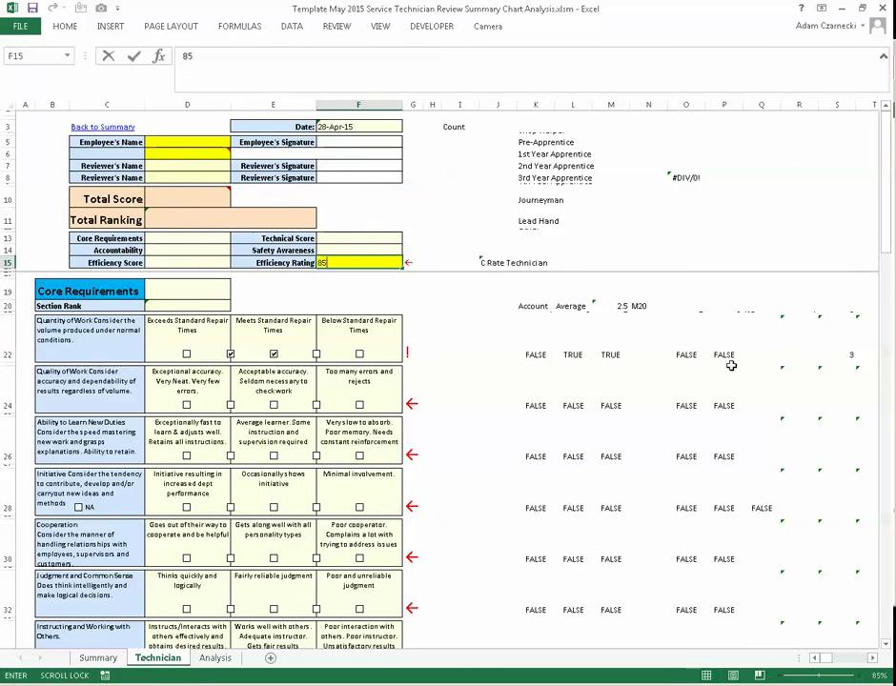
pyautogui.press('Return')
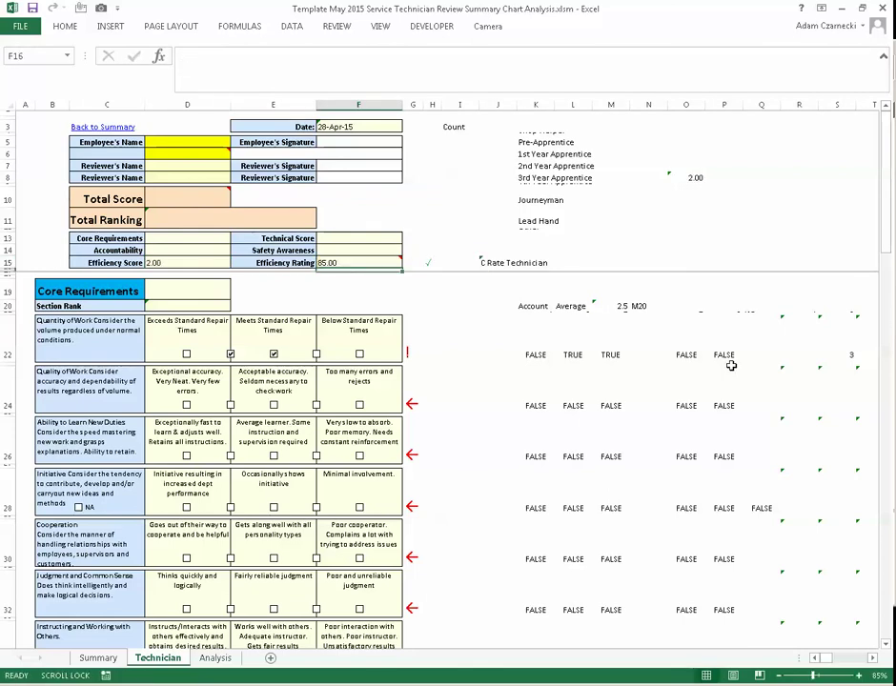
# - Change the Efficiency Rating to 90 and inspect the D15 VLOOKUP Efficiency Score formula
pyautogui.doubleClick(368, 262)
pyautogui.press('BackSpace')
pyautogui.press('BackSpace')
pyautogui.write('90')
pyautogui.press('Return')
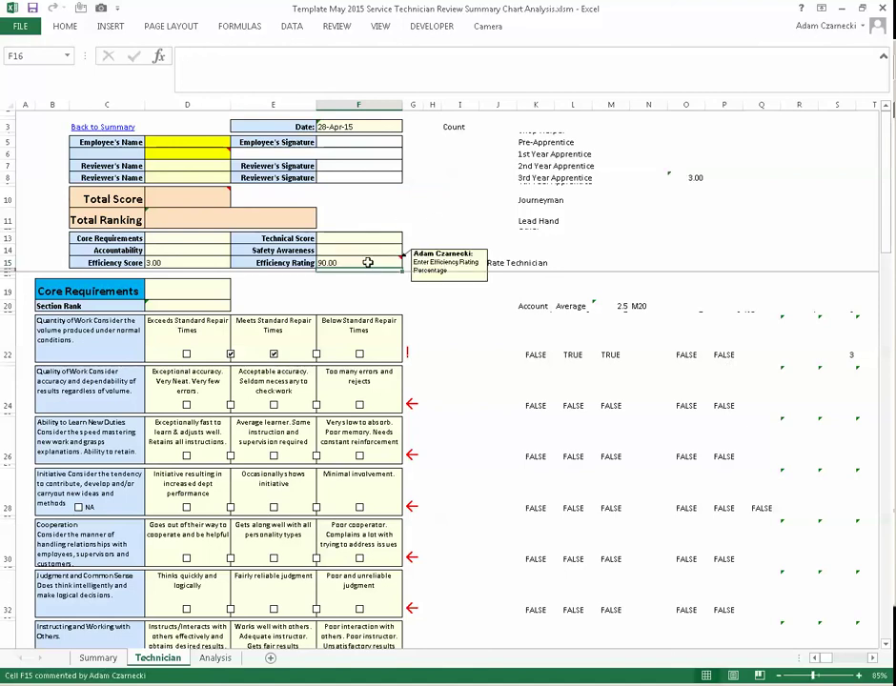
pyautogui.click(195, 261)
pyautogui.click(248, 56)
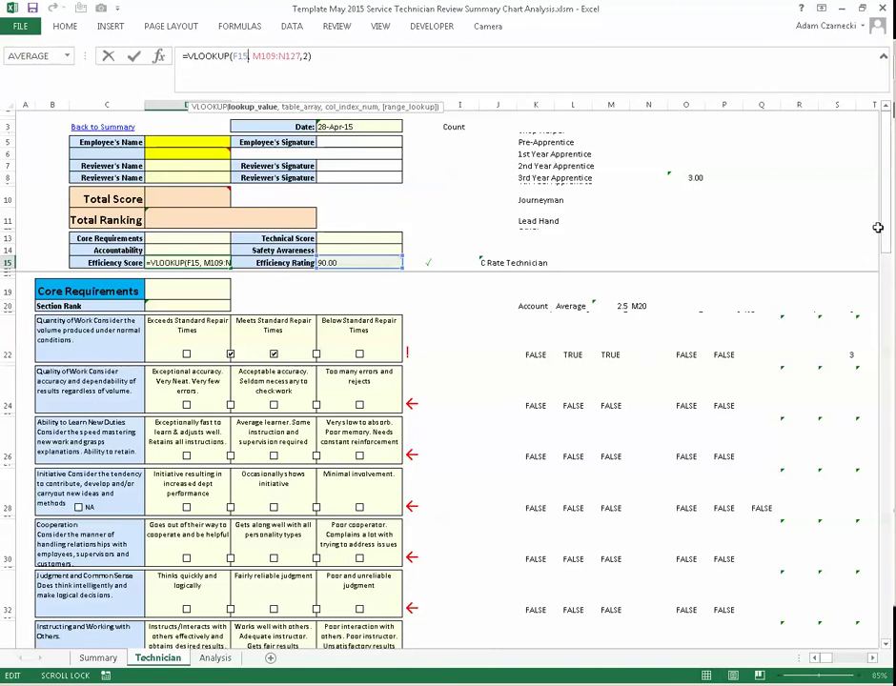
pyautogui.moveTo(886, 254); pyautogui.dragTo(886, 632)
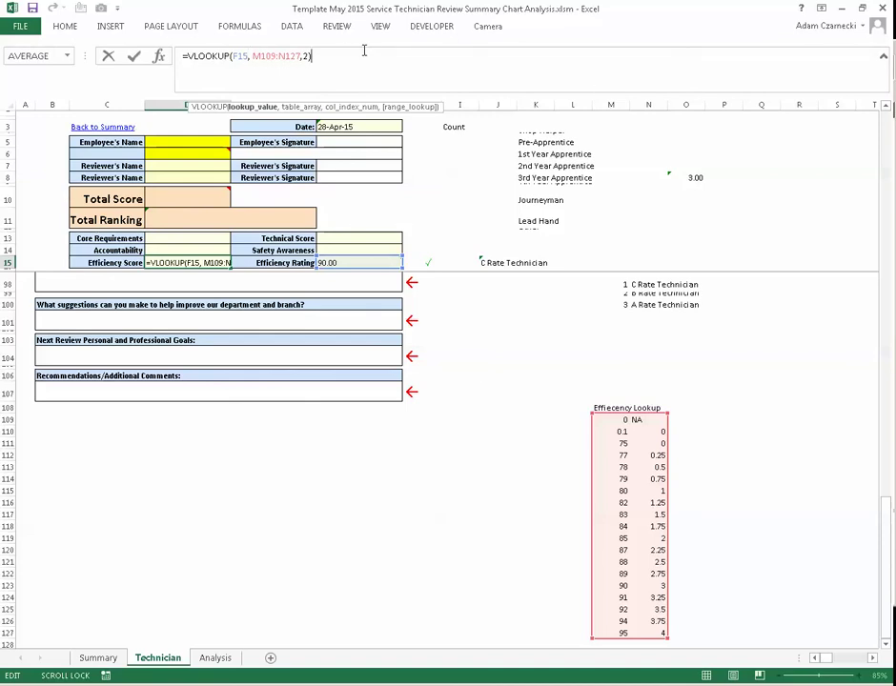
# - Leave the Efficiency Score formula after viewing the Efficiency Lookup table at rows 109–127
pyautogui.press('Return')
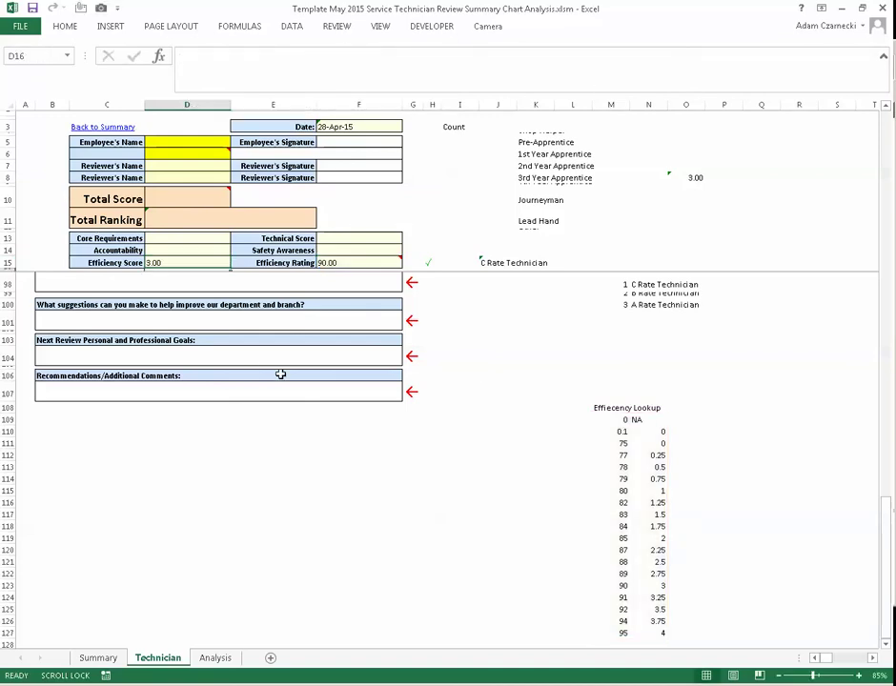
# - Rate each Core Requirements item, from Quality of Work through Instructing and Working with Others
pyautogui.scroll(20, 280, 375)
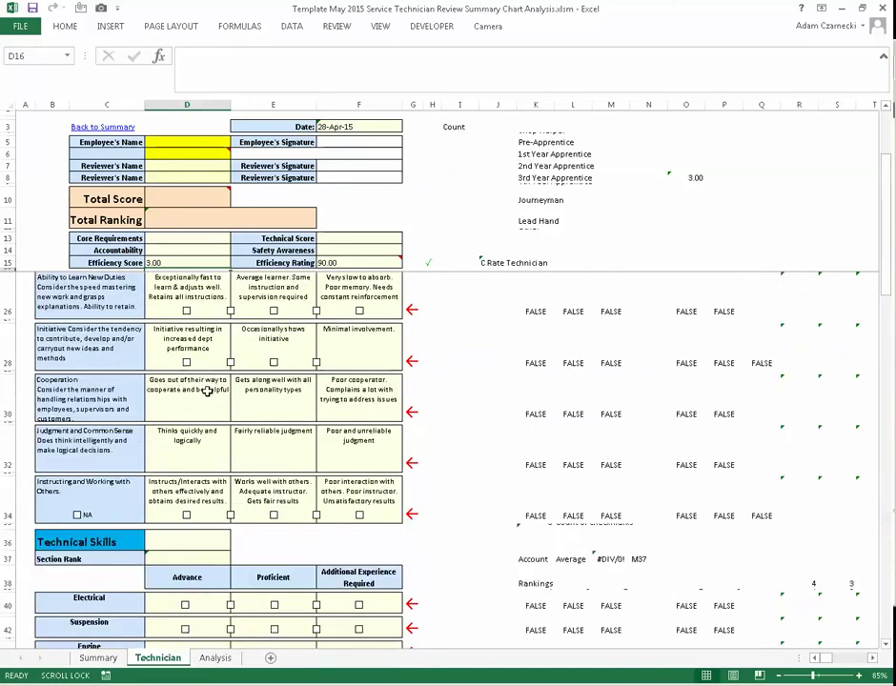
pyautogui.scroll(2, 206, 390)
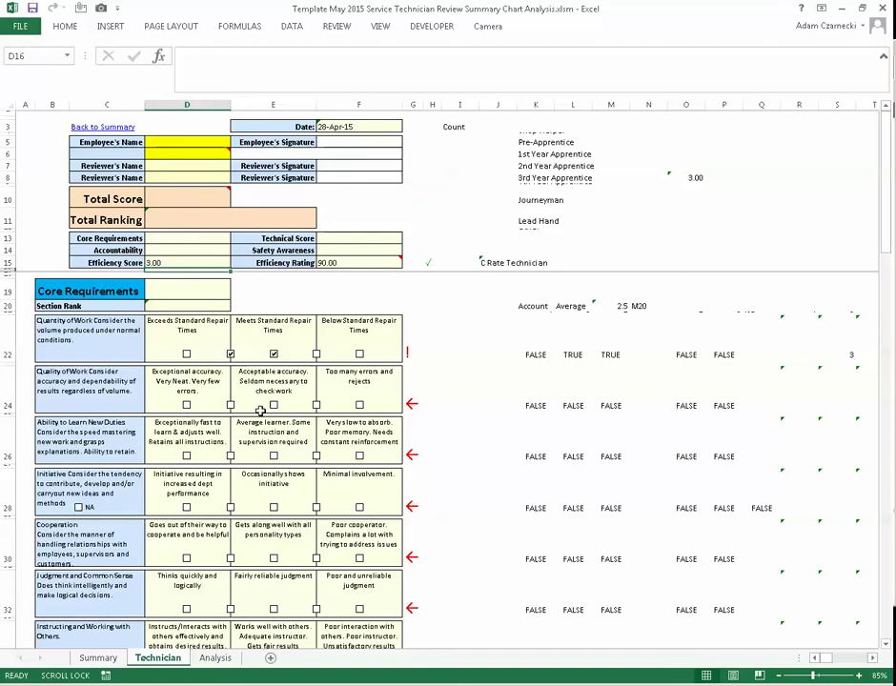
pyautogui.click(230, 354)
pyautogui.click(274, 405)
pyautogui.click(273, 455)
pyautogui.click(274, 508)
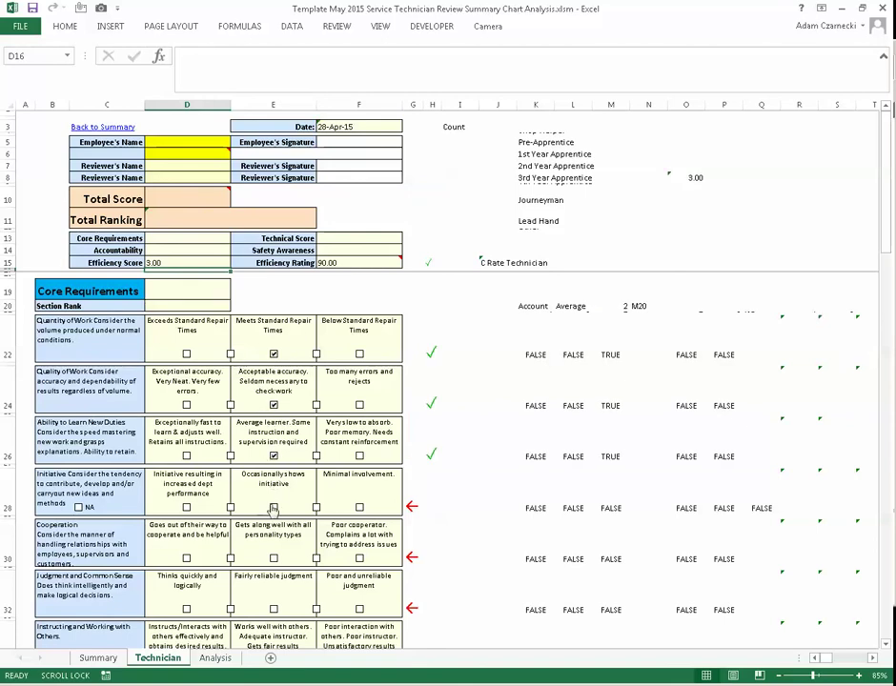
pyautogui.click(273, 559)
pyautogui.scroll(-2, 274, 562)
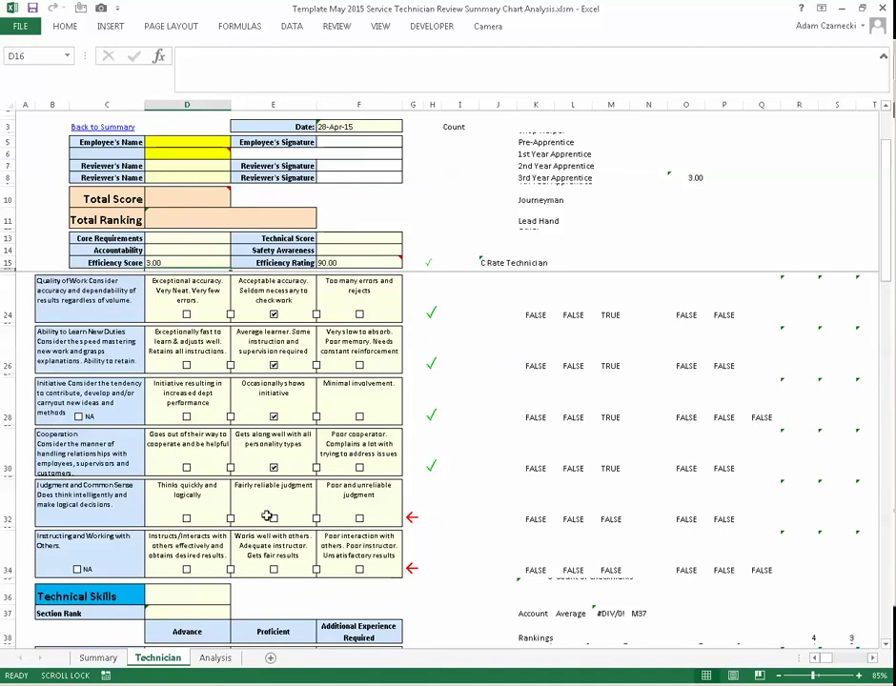
pyautogui.click(274, 524)
pyautogui.click(273, 518)
pyautogui.click(274, 569)
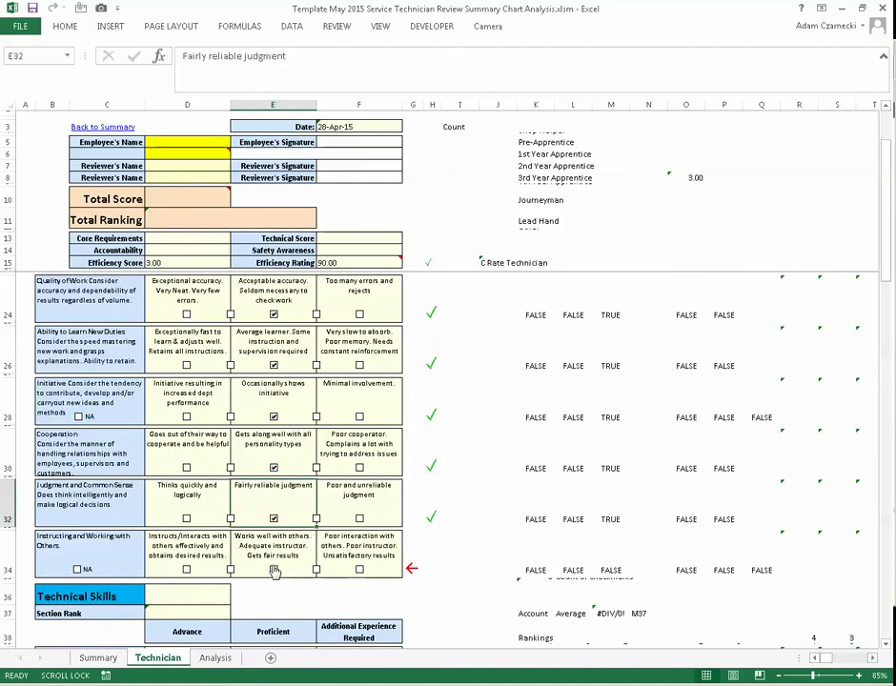
# - Rate the Technical Skills: Electrical, Suspension, Engine, Gear and Diagnostic Software
pyautogui.scroll(-4, 273, 569)
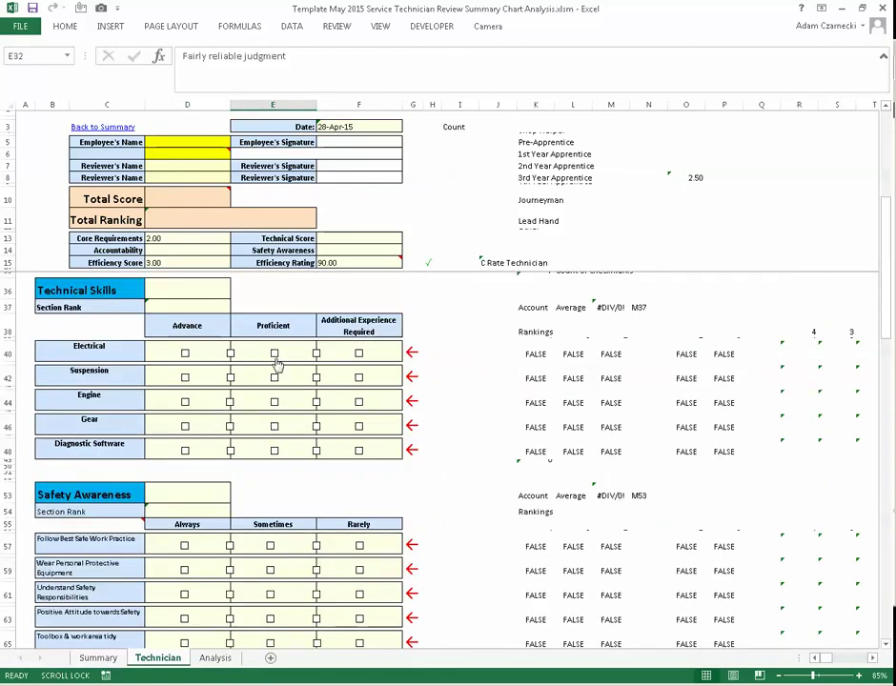
pyautogui.click(274, 354)
pyautogui.click(230, 378)
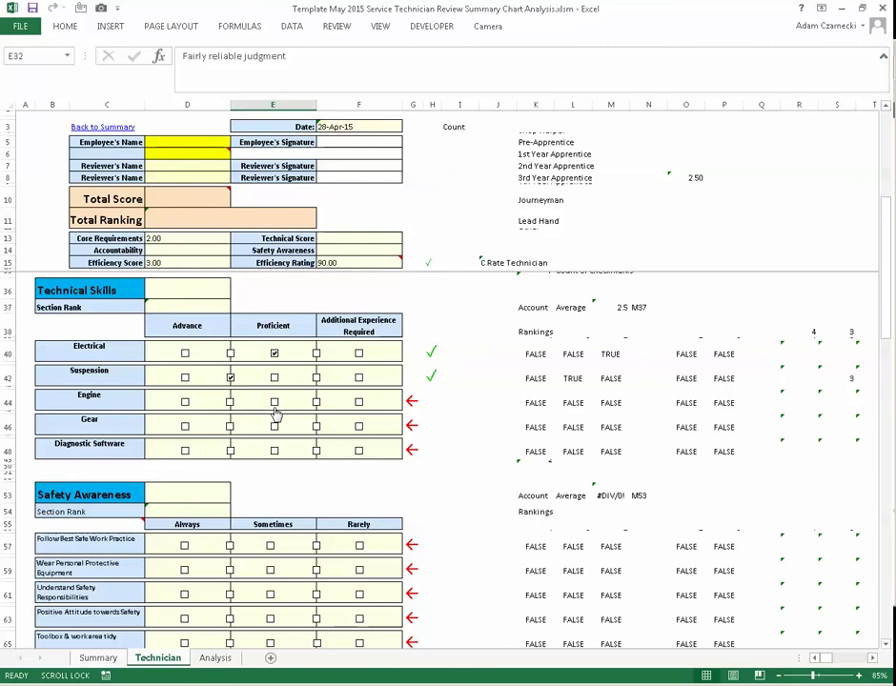
pyautogui.click(274, 401)
pyautogui.click(273, 426)
pyautogui.click(274, 449)
# - Rate the Safety Awareness items, including Sometimes for safety responsibilities and positive attitude
pyautogui.scroll(-3, 273, 456)
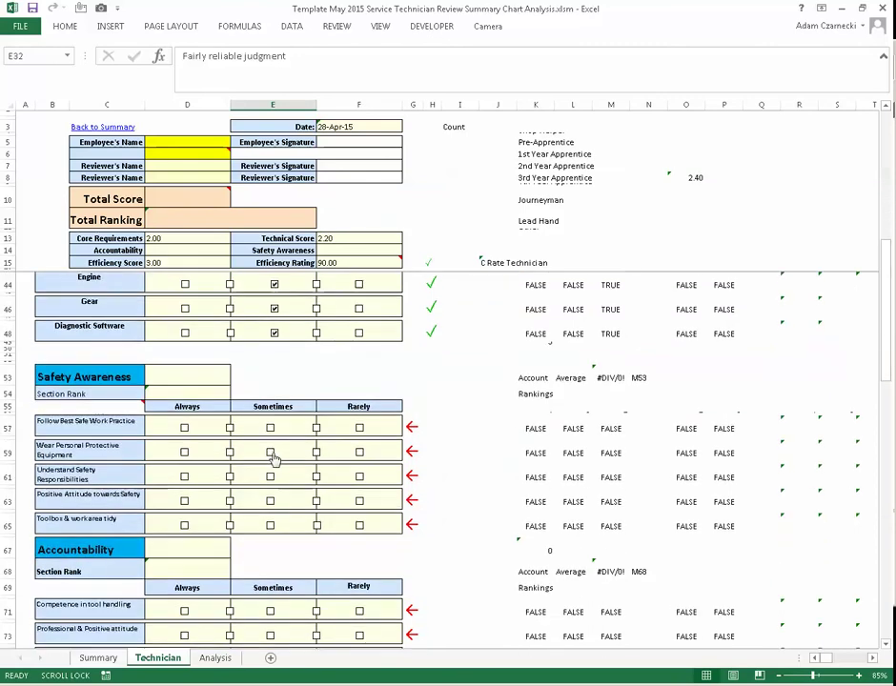
pyautogui.click(230, 428)
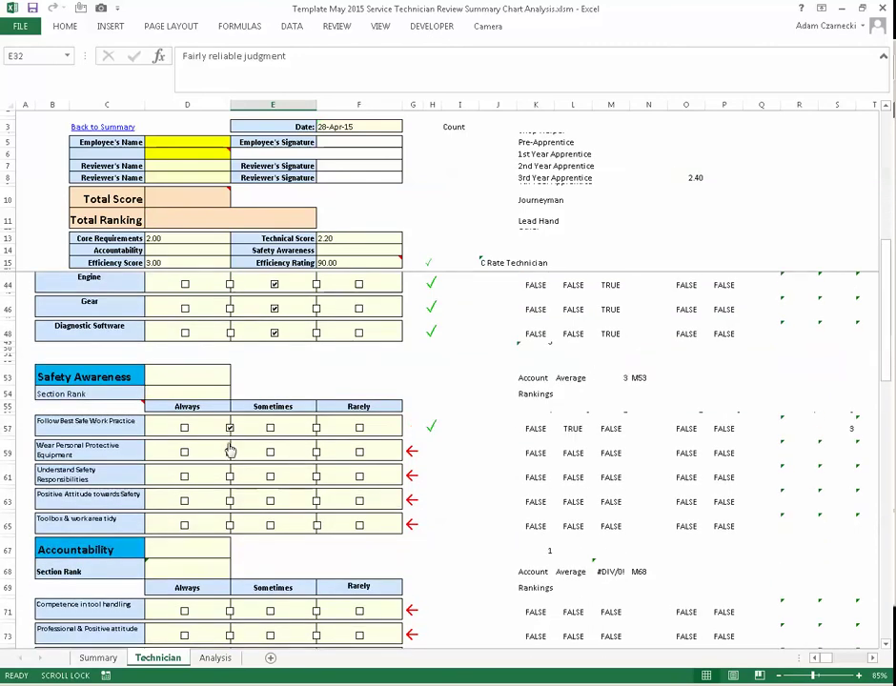
pyautogui.click(270, 477)
pyautogui.click(230, 452)
pyautogui.click(270, 501)
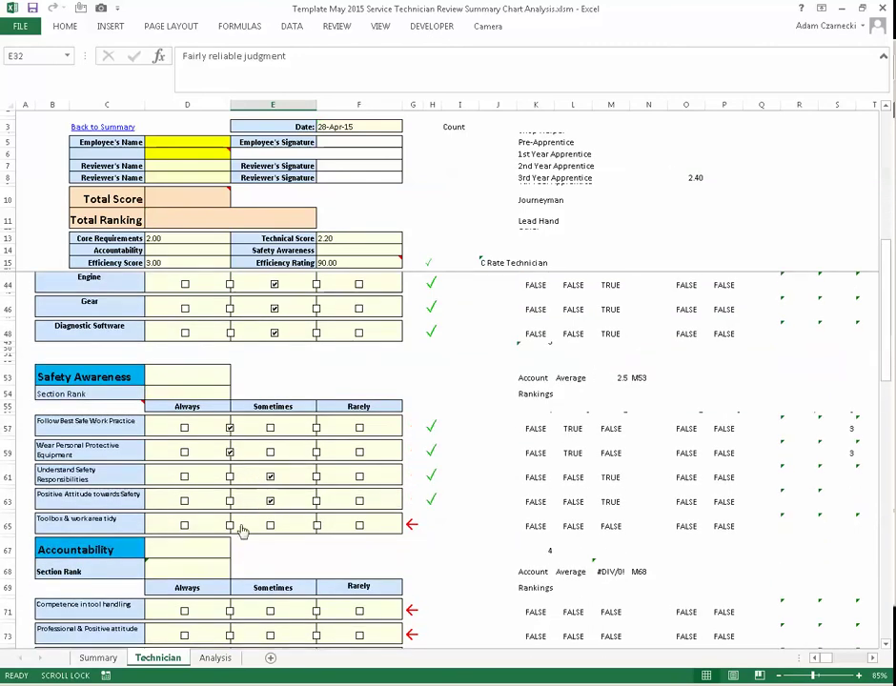
pyautogui.click(230, 525)
# - Rate the Accountability items from tool handling through Sense of Urgency, then return to the top
pyautogui.scroll(-2, 245, 510)
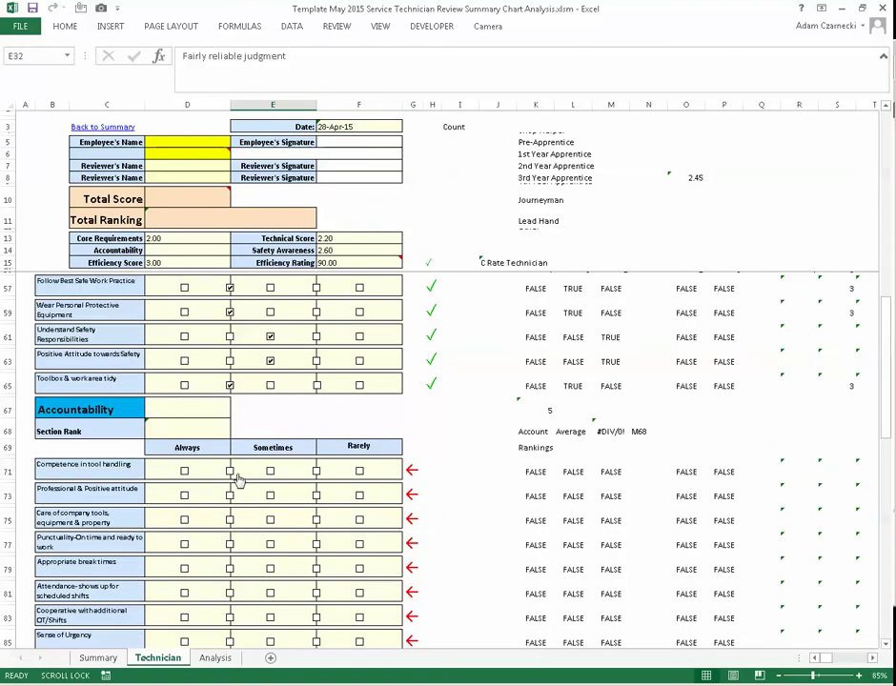
pyautogui.click(230, 470)
pyautogui.click(230, 496)
pyautogui.click(230, 519)
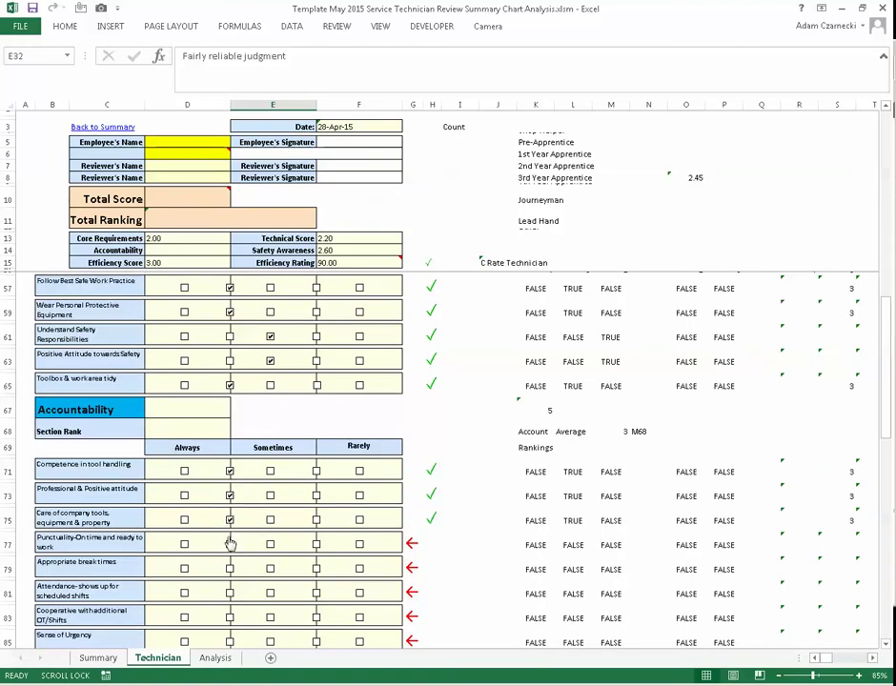
pyautogui.click(230, 544)
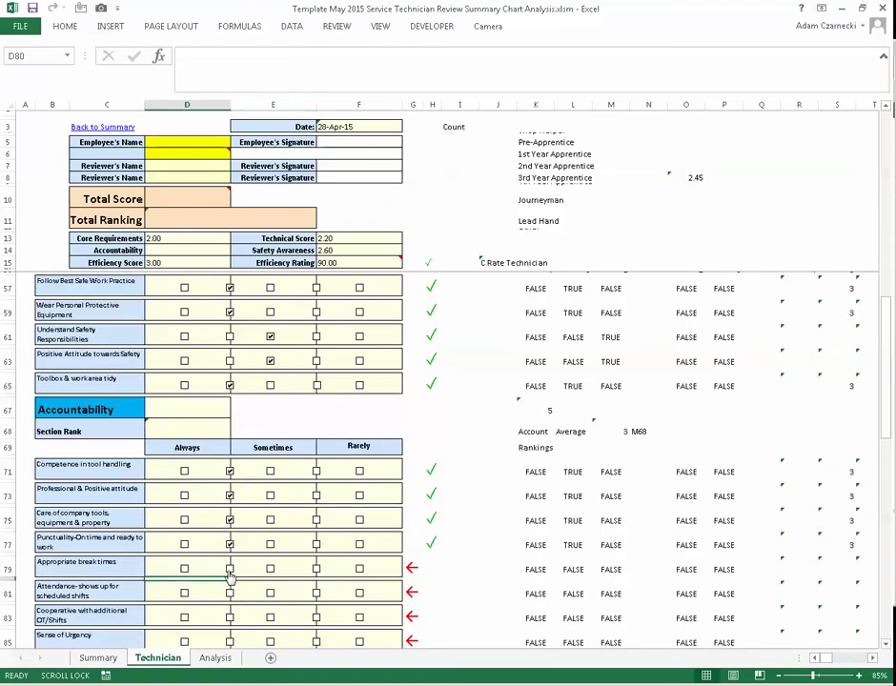
pyautogui.click(230, 569)
pyautogui.click(229, 593)
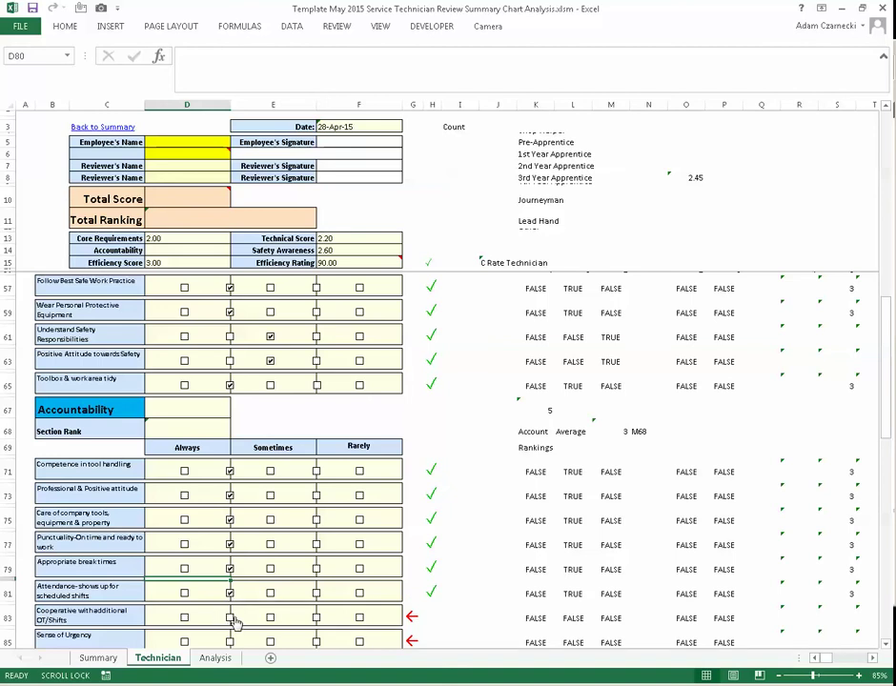
pyautogui.click(230, 618)
pyautogui.scroll(-3, 233, 620)
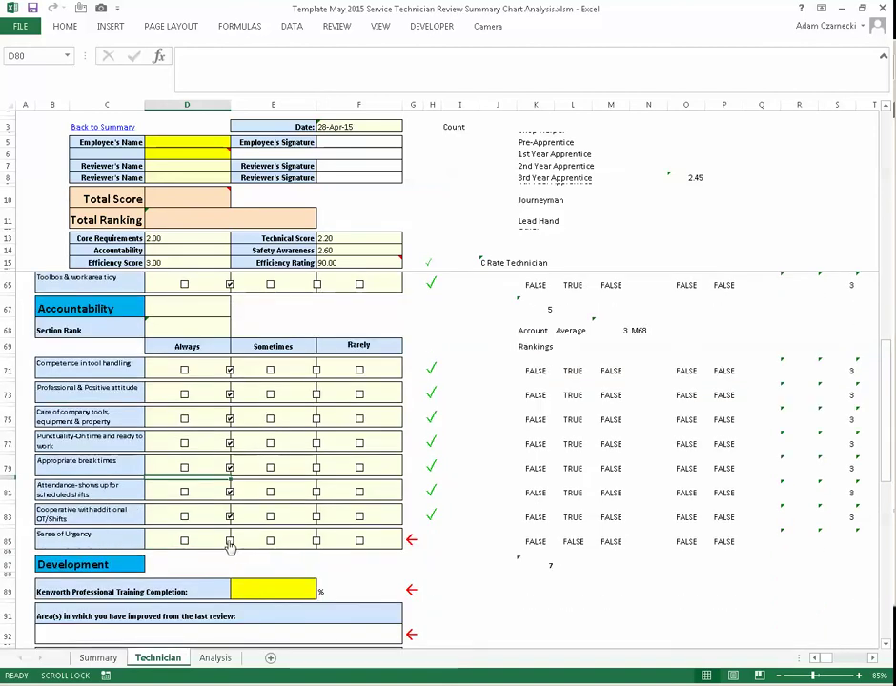
pyautogui.click(230, 541)
pyautogui.scroll(7, 234, 534)
pyautogui.scroll(8, 229, 462)
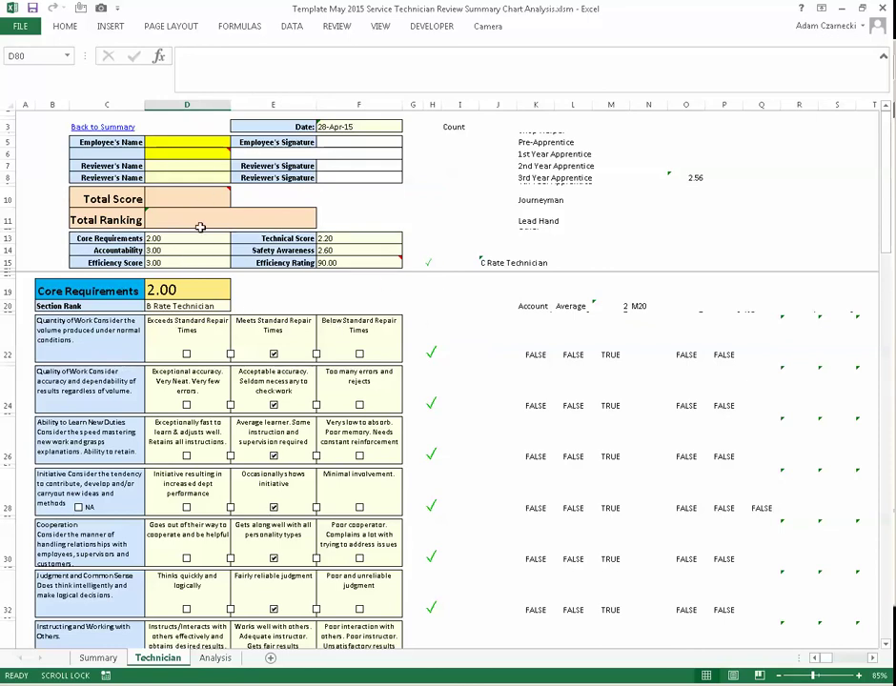
# - Enter the employee's first name and set the job level to 2nd Year Apprentice
pyautogui.click(184, 144)
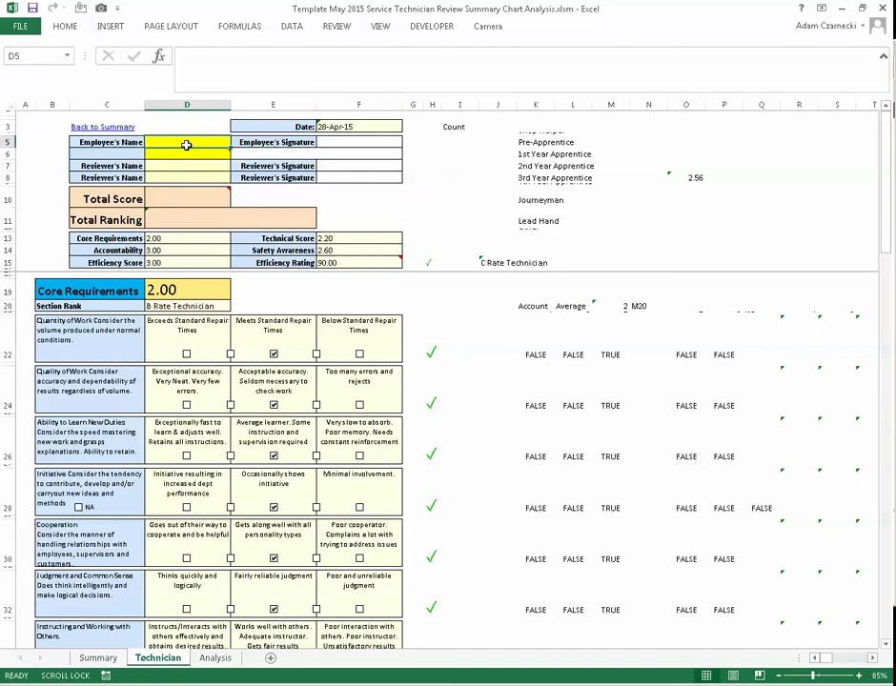
pyautogui.write('Adam')
pyautogui.press('Return')
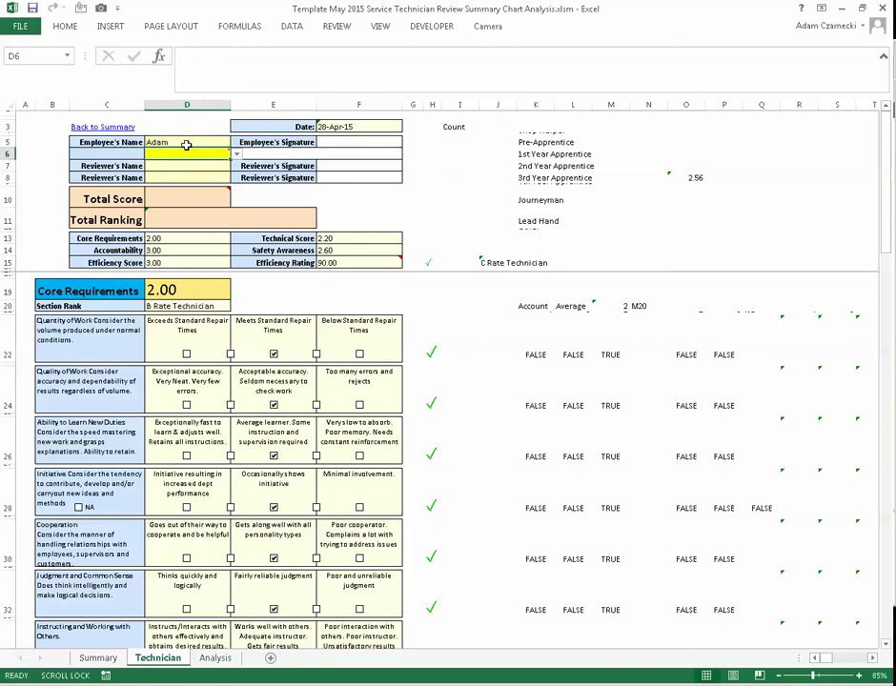
pyautogui.click(236, 153)
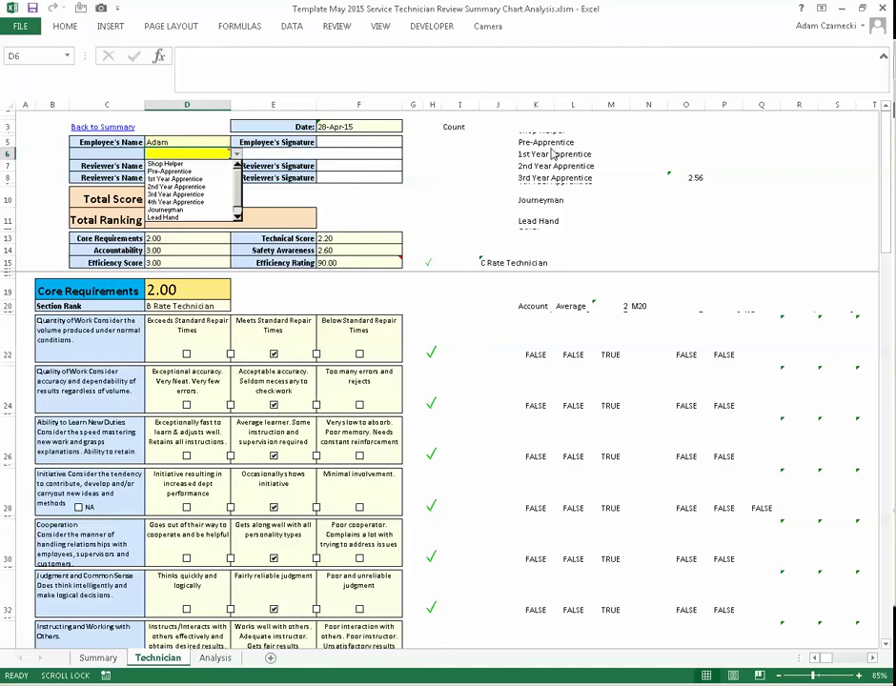
pyautogui.click(129, 152)
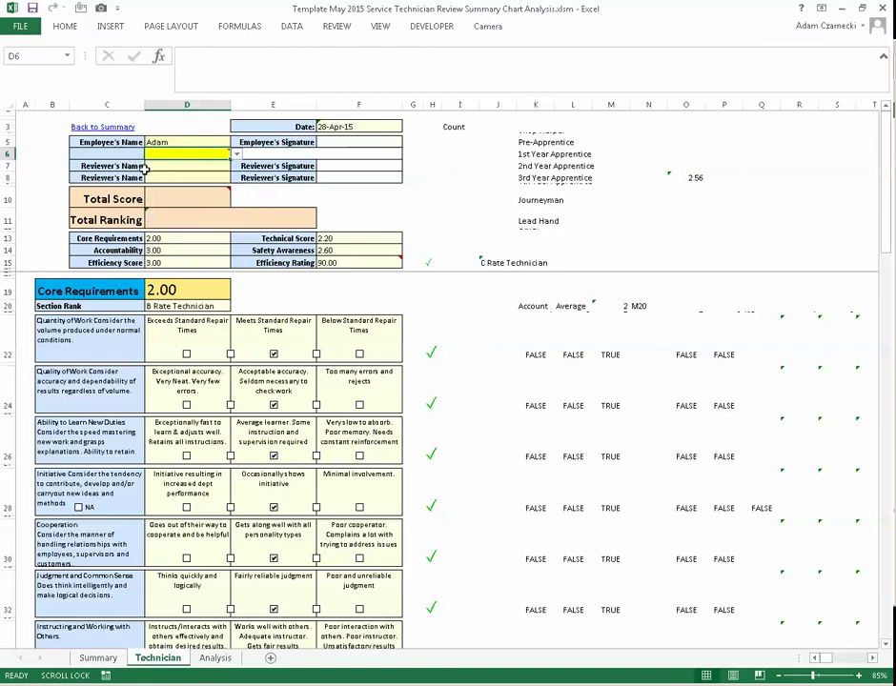
pyautogui.click(236, 156)
pyautogui.click(205, 187)
# - Enter the first and second reviewers' names in the Reviewer's Name fields
pyautogui.click(196, 168)
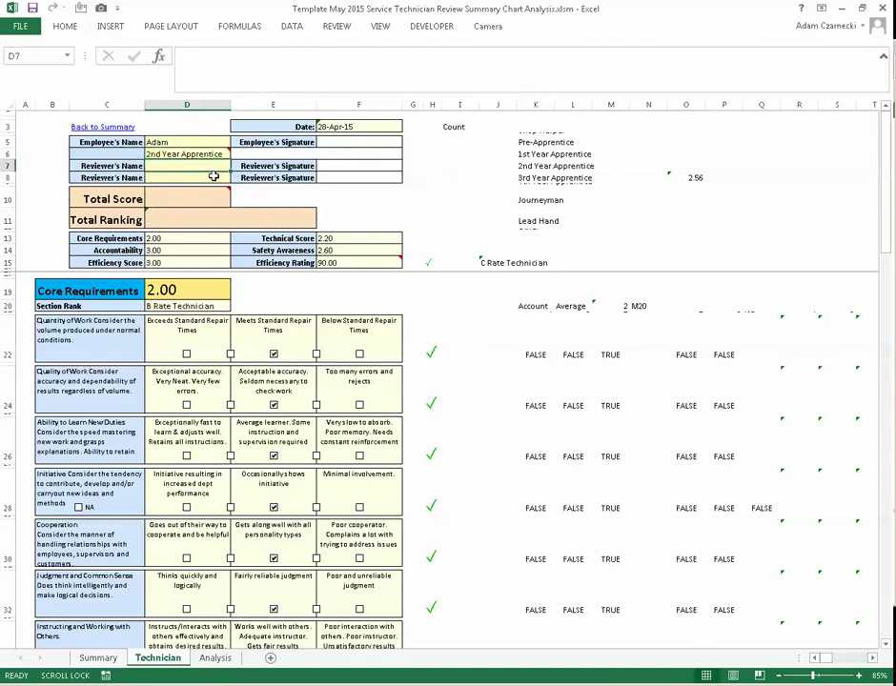
pyautogui.write('Ryan')
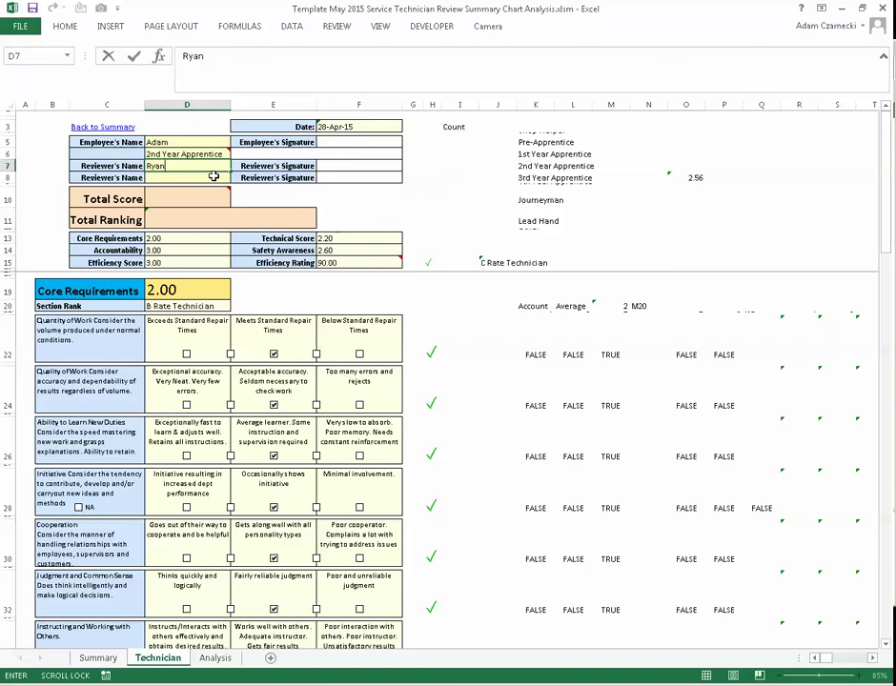
pyautogui.press('Return')
pyautogui.write('Fre')
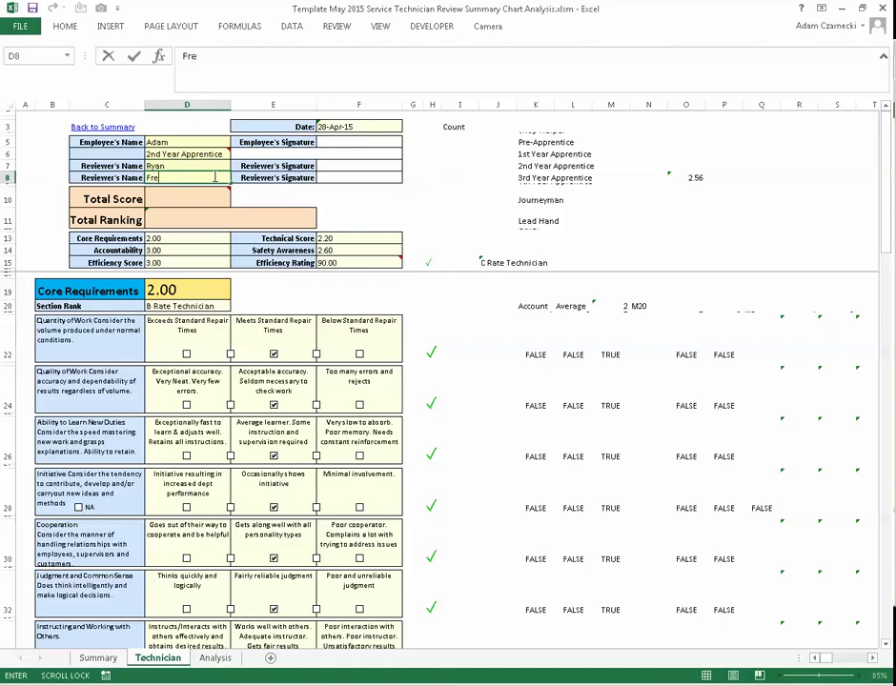
pyautogui.write('d')
pyautogui.press('Return')
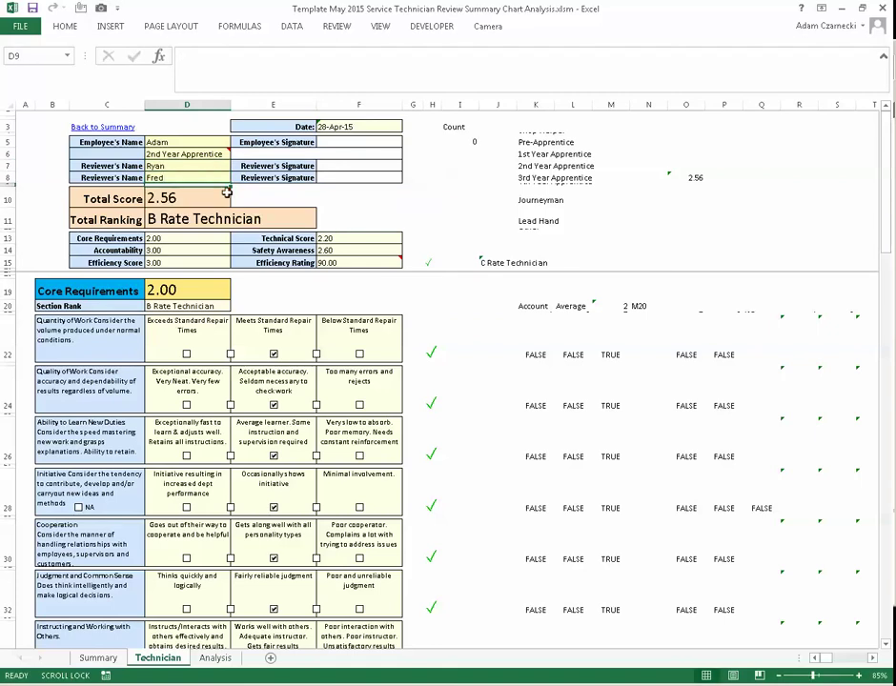
# - Untick Meets Standard Repair Times and inspect the Total Score formula in D10
pyautogui.click(274, 355)
pyautogui.click(191, 190)
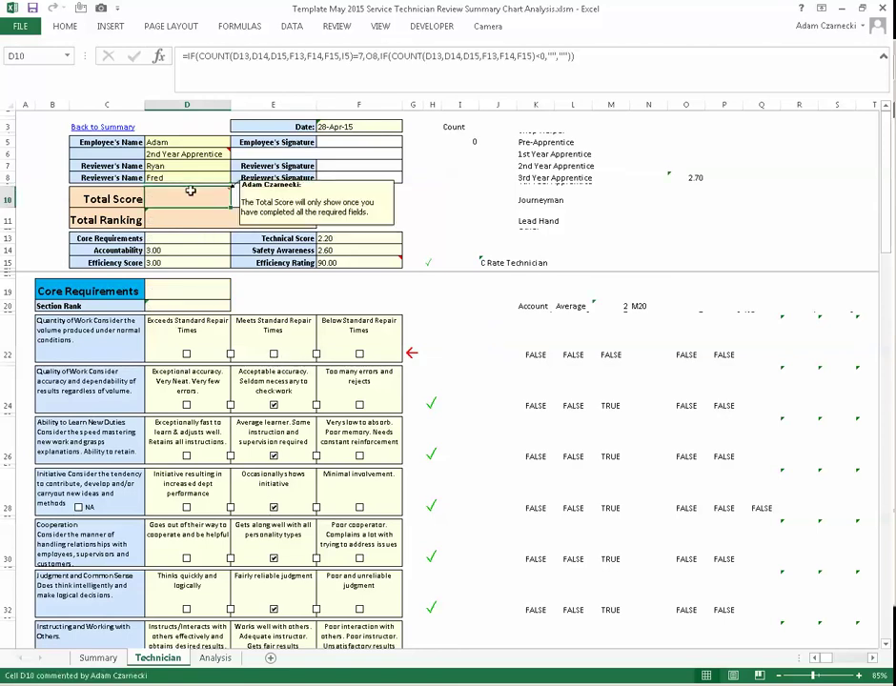
pyautogui.click(257, 57)
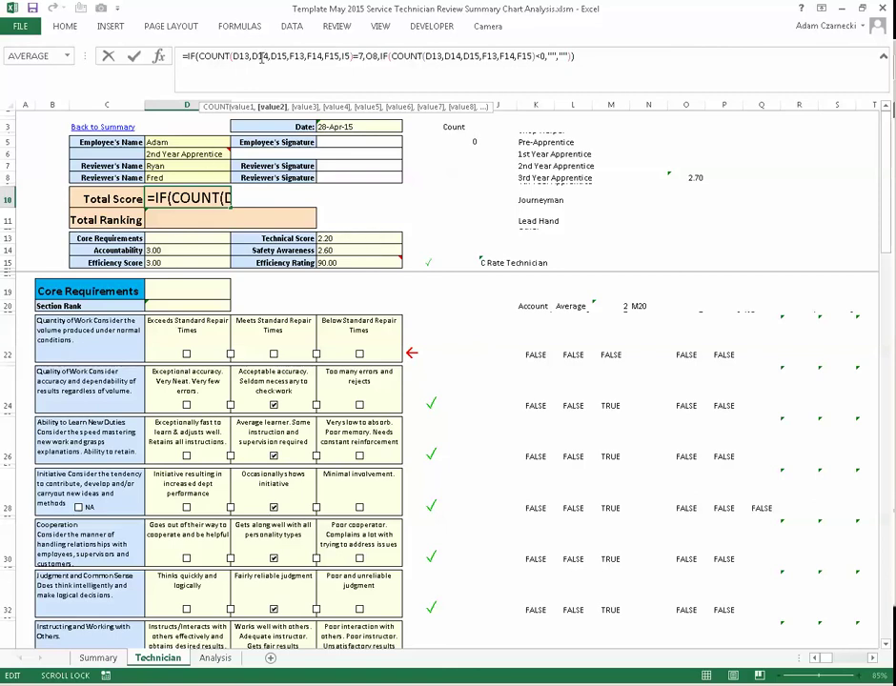
pyautogui.click(238, 56)
pyautogui.press('Escape')
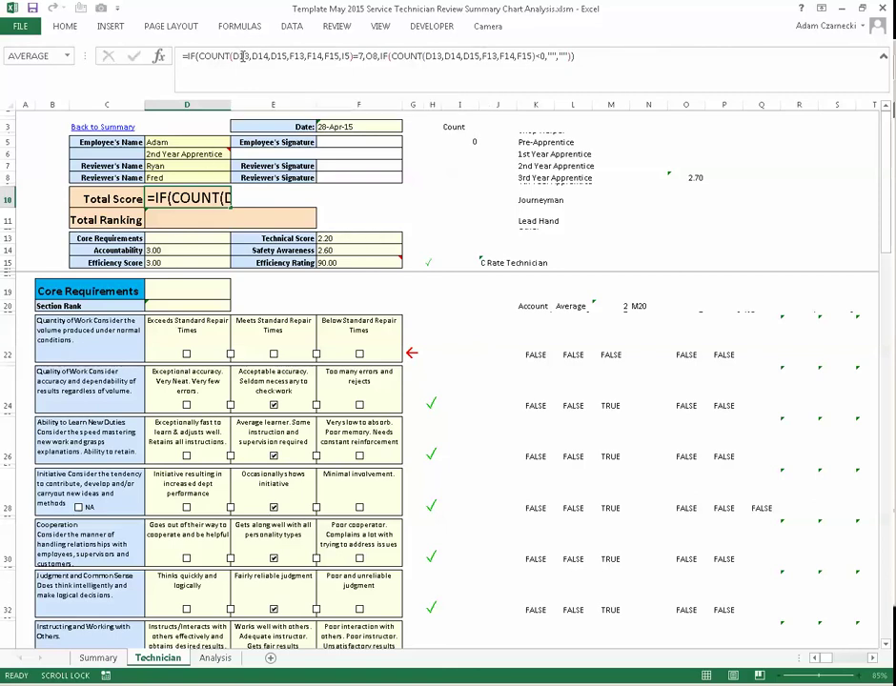
pyautogui.click(249, 55)
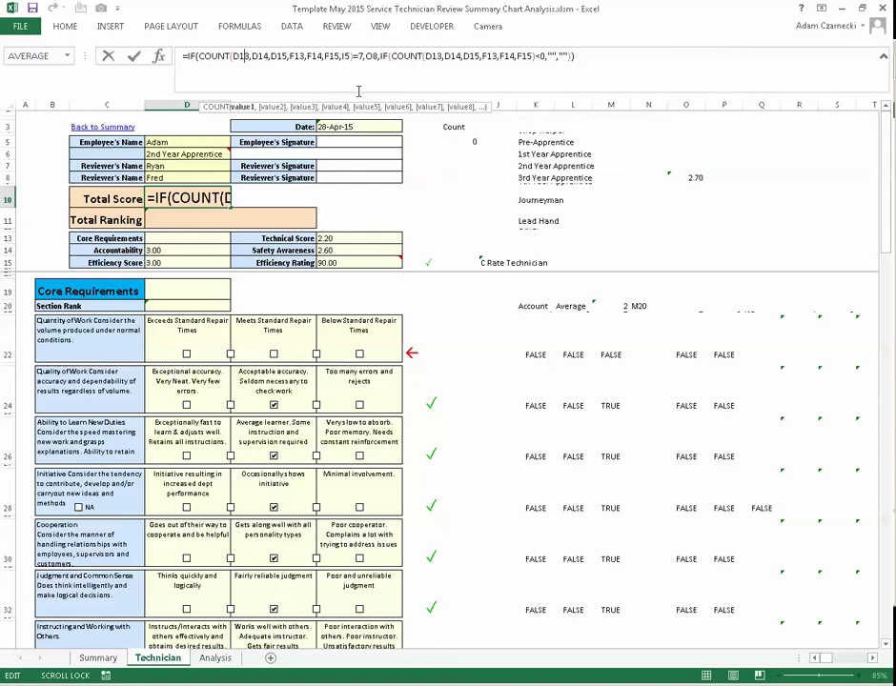
# - Inspect the I5 COUNTA formula that checks cells D5 to D8
pyautogui.click(460, 142)
pyautogui.click(270, 55)
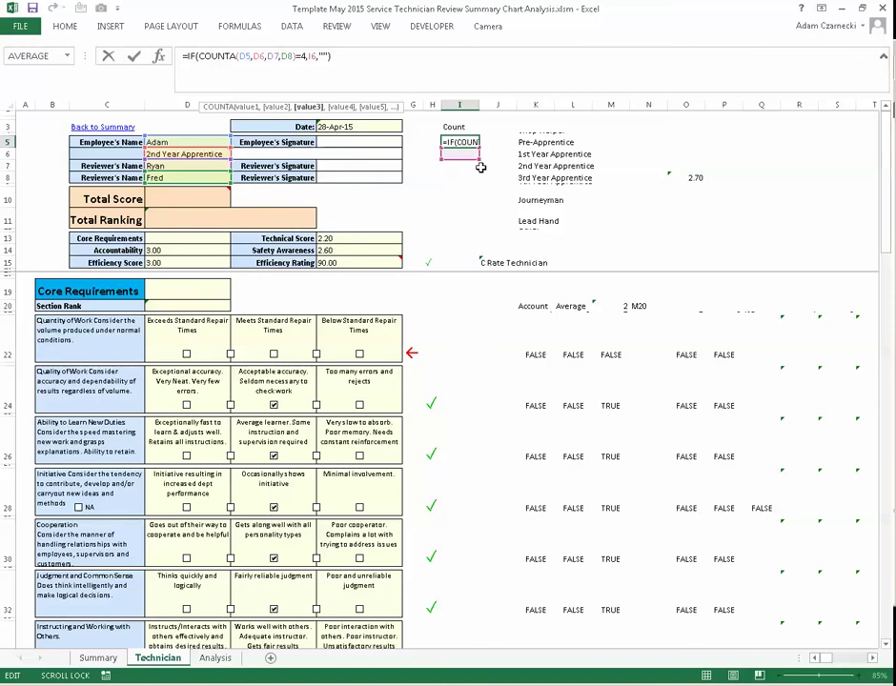
pyautogui.press('Return')
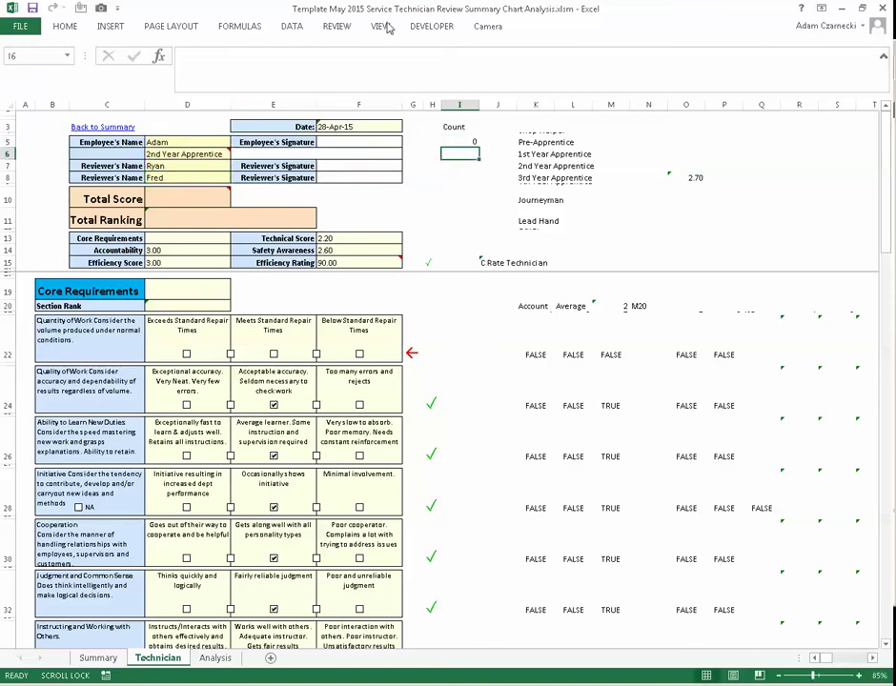
# - Re-tick Quantity of Work's Meets Standard Repair Times box and scroll back to Core Requirements
pyautogui.scroll(-4, 199, 320)
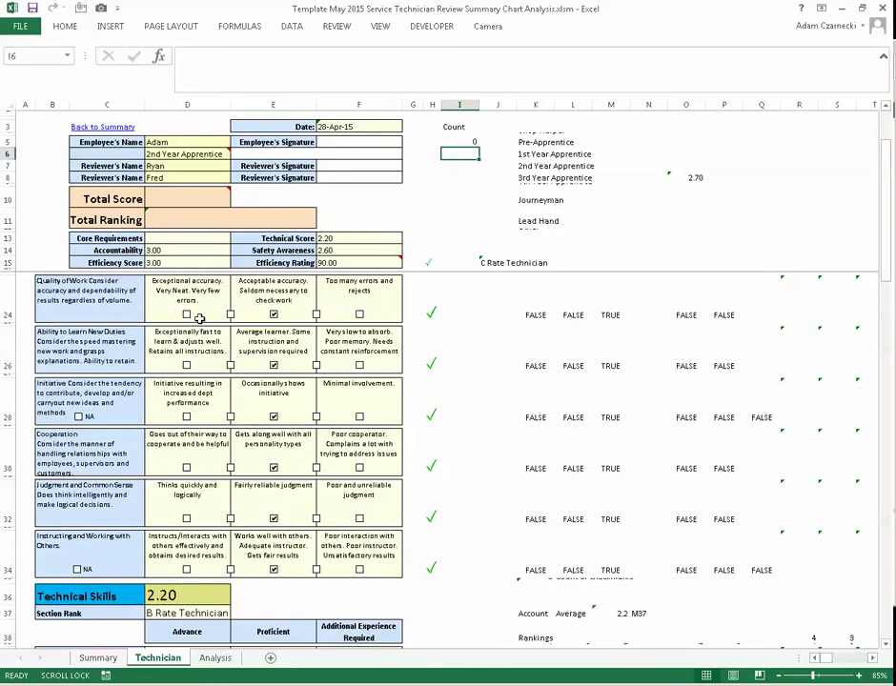
pyautogui.scroll(4, 205, 324)
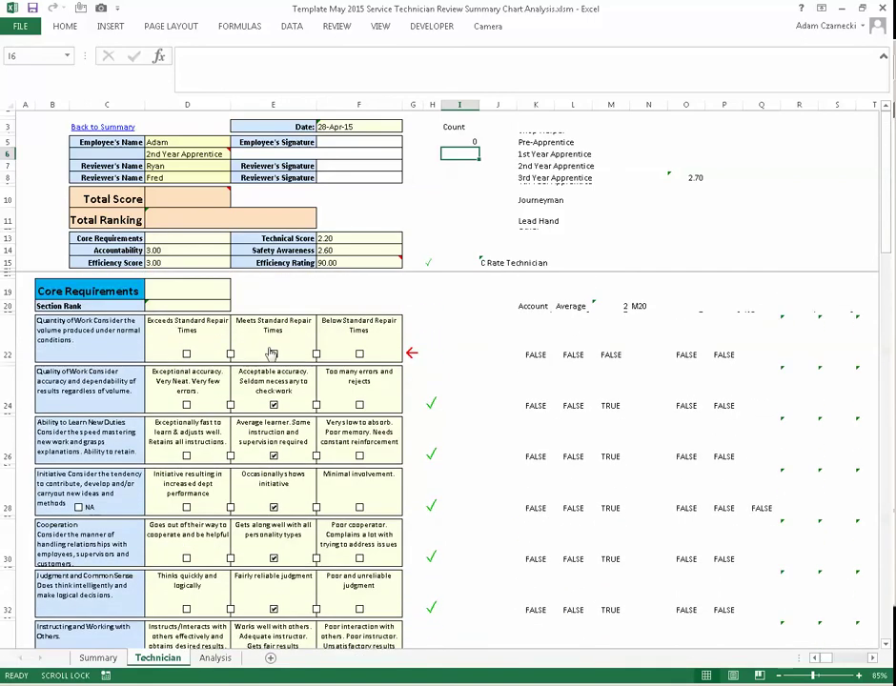
pyautogui.click(275, 355)
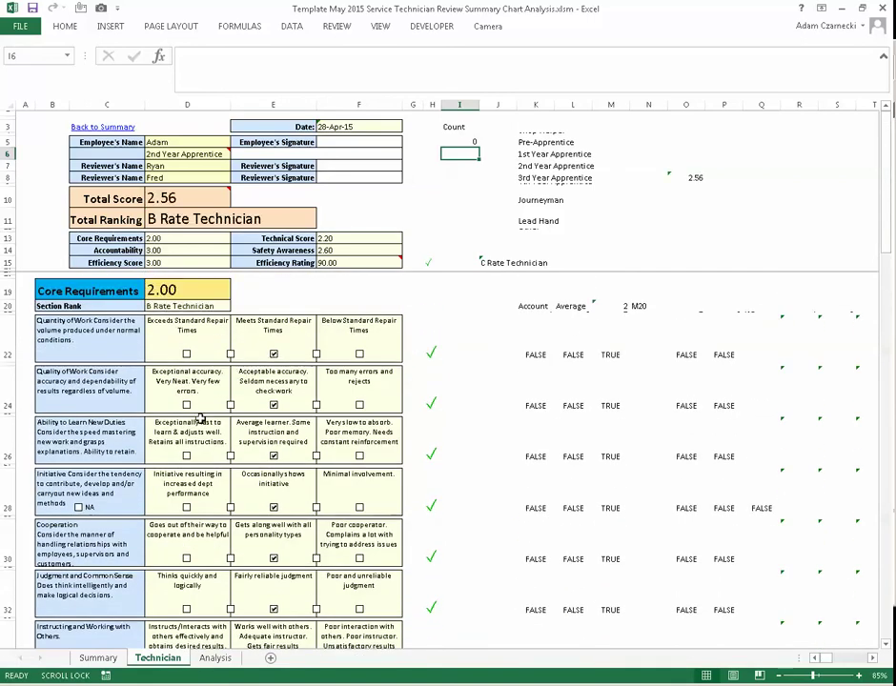
pyautogui.scroll(-6, 305, 305)
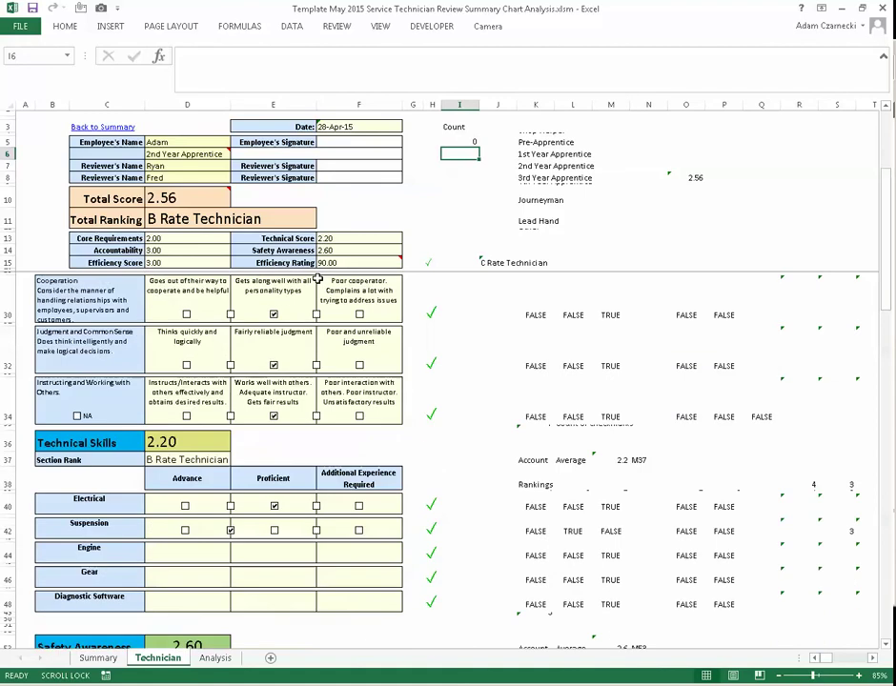
pyautogui.scroll(-15, 319, 286)
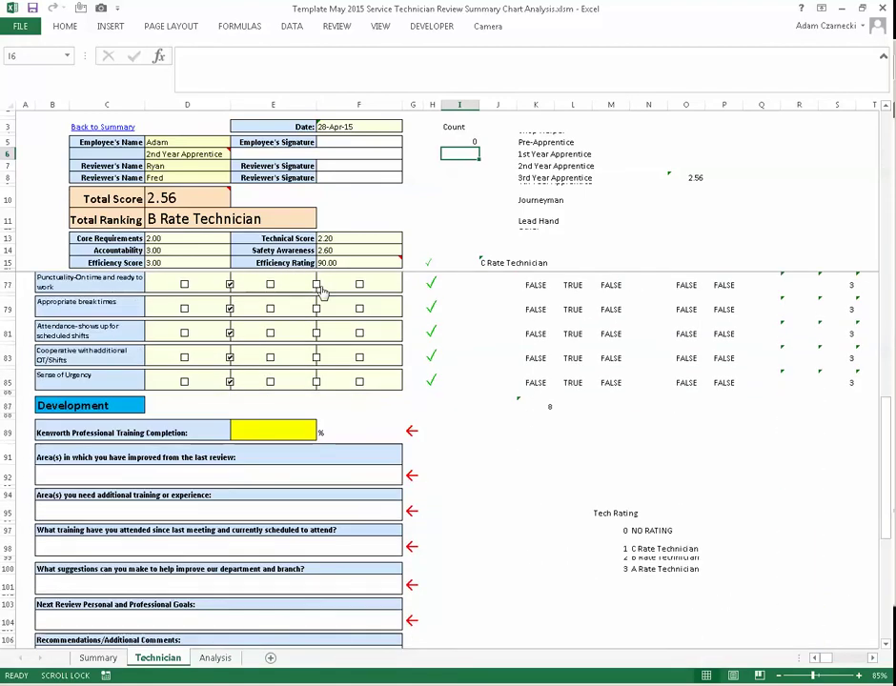
pyautogui.scroll(-6, 324, 292)
pyautogui.scroll(11, 340, 297)
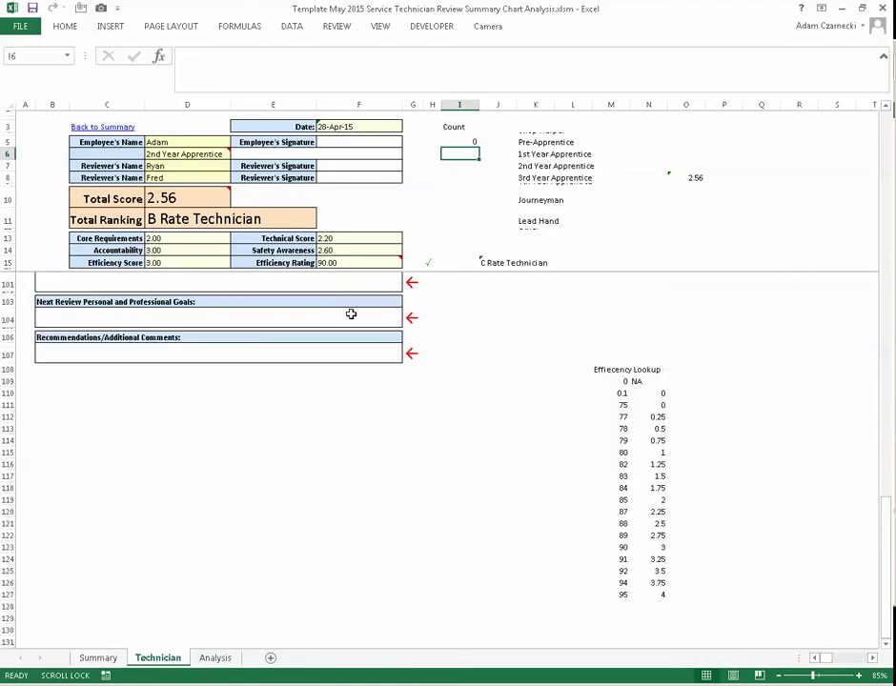
pyautogui.scroll(18, 323, 320)
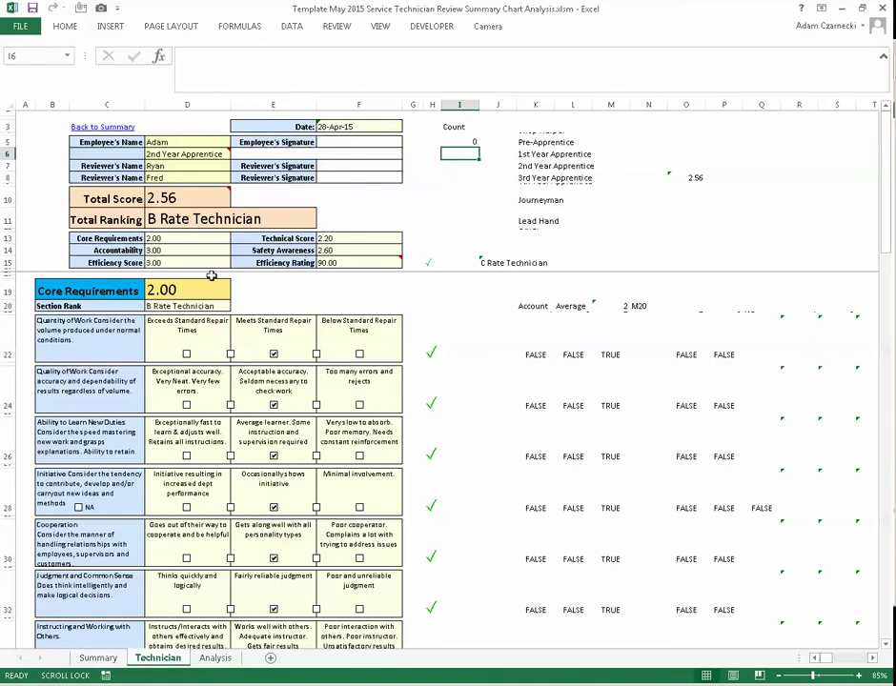
pyautogui.click(433, 352)
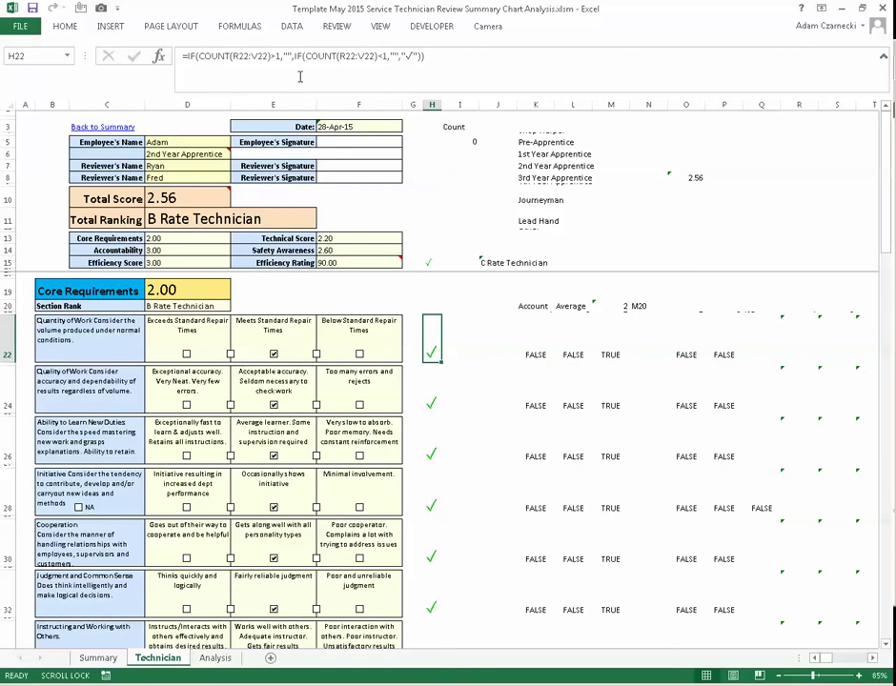
pyautogui.click(222, 57)
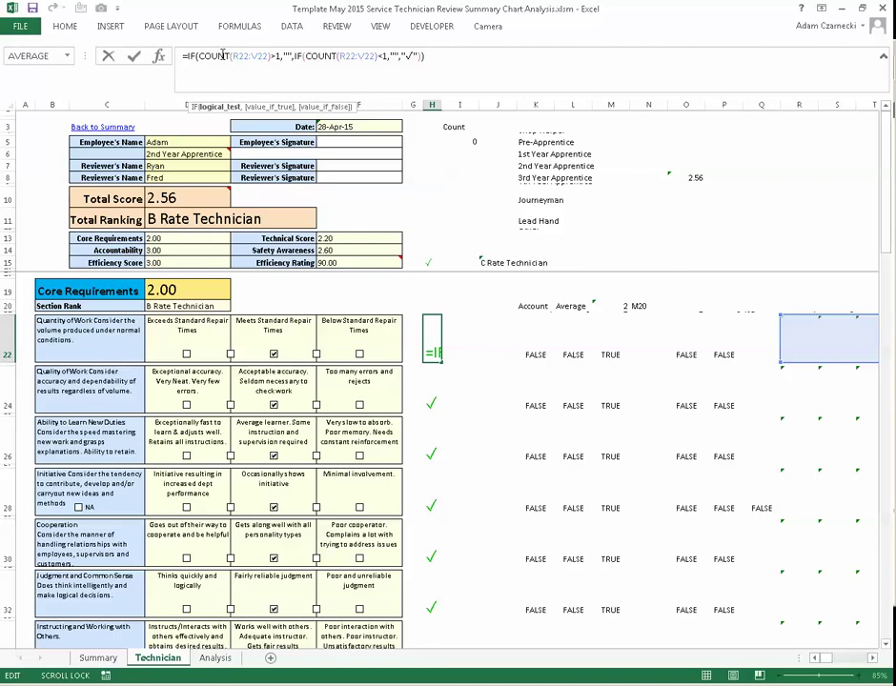
pyautogui.click(71, 332)
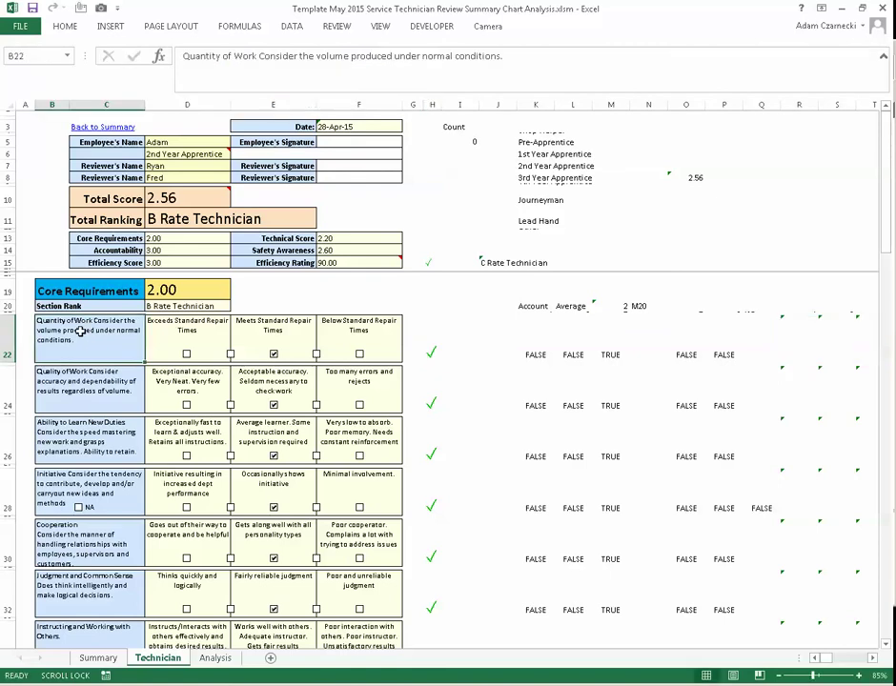
# - Select each Core Requirements description, from Quality of Work to Instructing and Working with Others
pyautogui.scroll(-1, 81, 331)
pyautogui.scroll(-1, 80, 330)
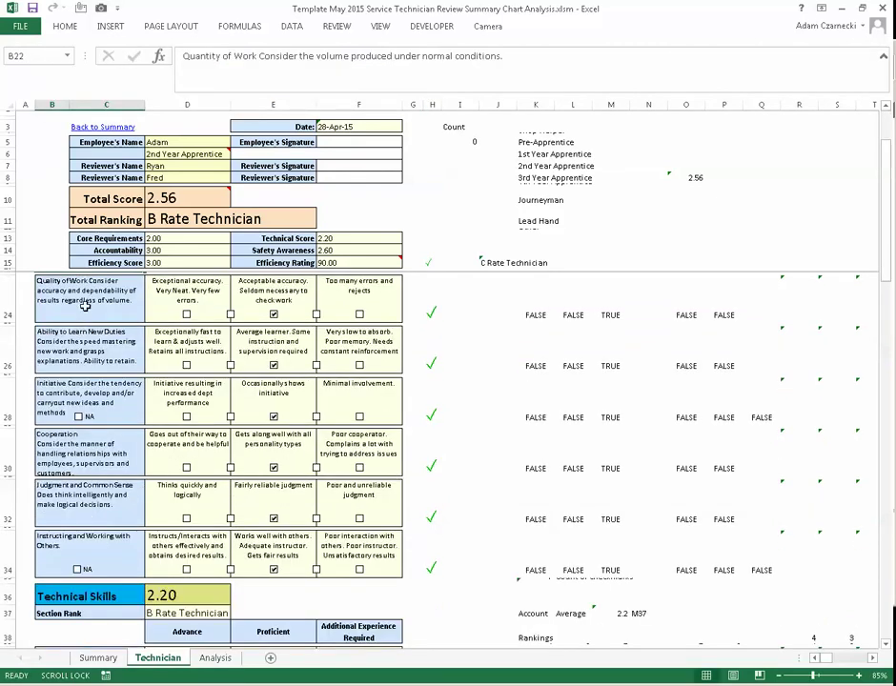
pyautogui.click(85, 304)
pyautogui.click(80, 357)
pyautogui.click(82, 416)
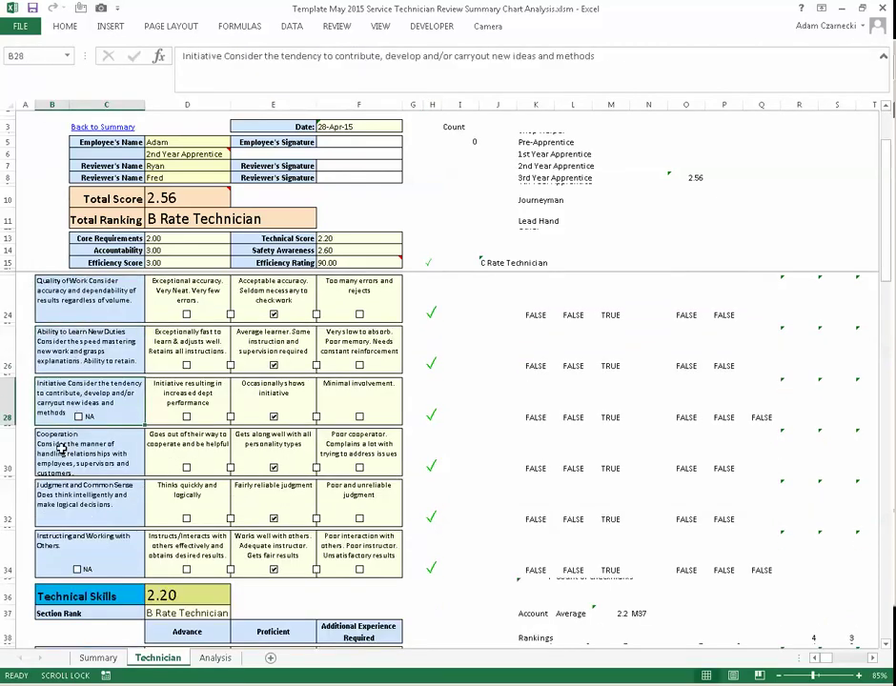
pyautogui.click(63, 450)
pyautogui.click(58, 505)
pyautogui.scroll(-1, 59, 500)
pyautogui.click(68, 482)
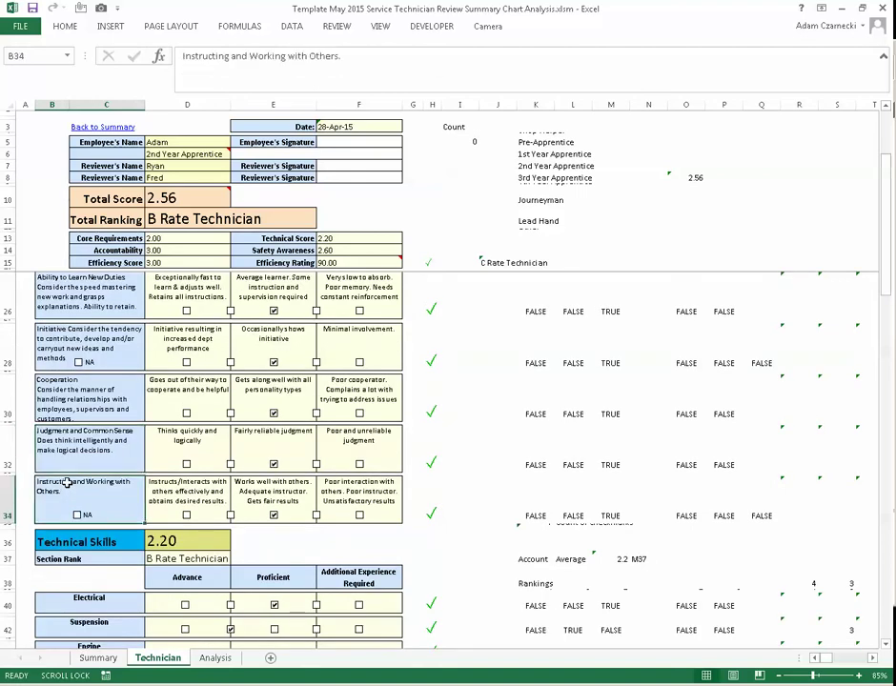
# - Scroll down the sheet and back up, then reveal the system tray's hidden icons
pyautogui.scroll(-5, 65, 534)
pyautogui.scroll(-10, 69, 474)
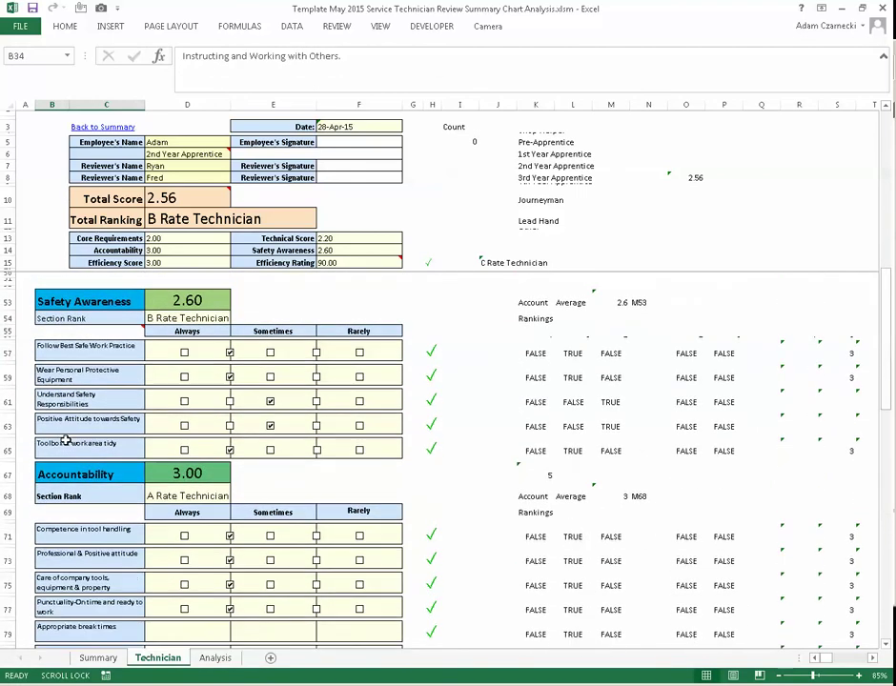
pyautogui.scroll(-8, 67, 440)
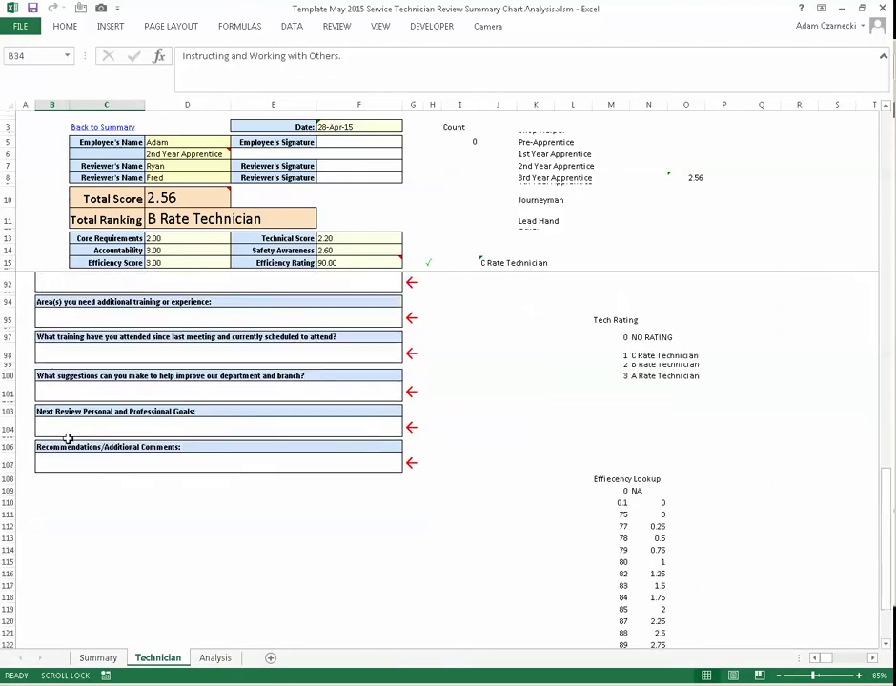
pyautogui.scroll(6, 80, 482)
pyautogui.scroll(15, 81, 433)
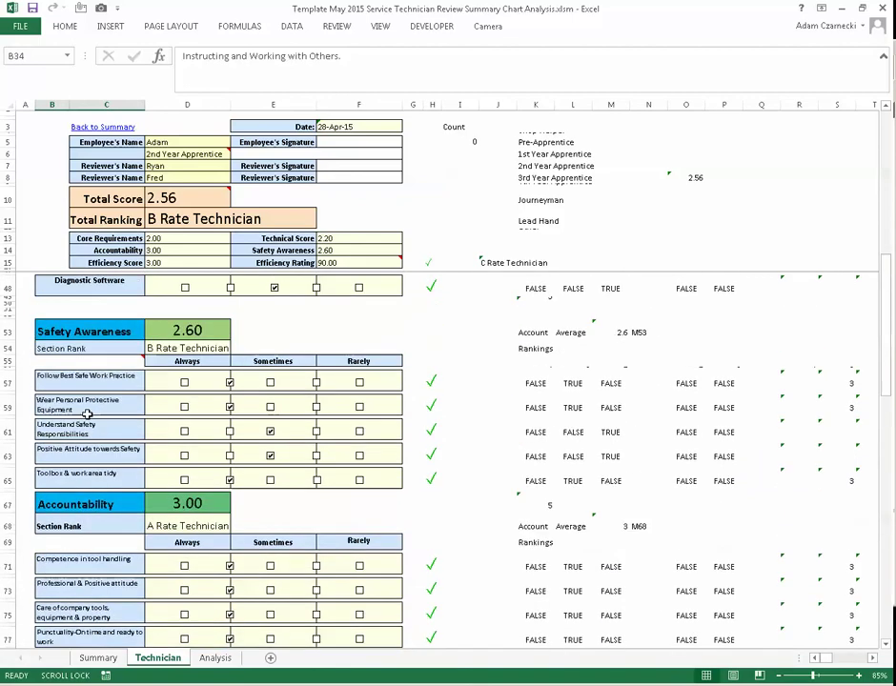
pyautogui.scroll(2, 81, 435)
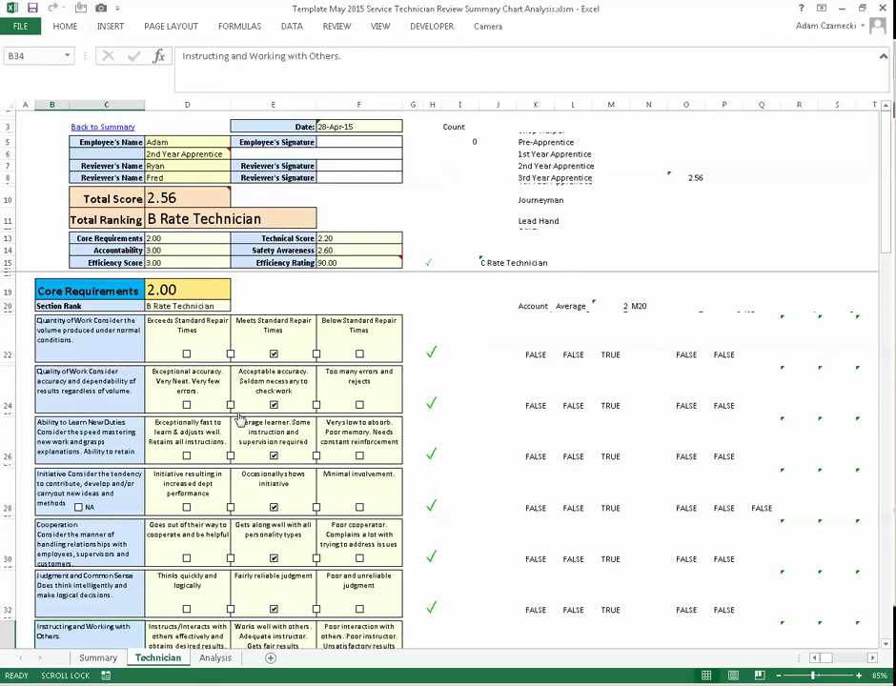
pyautogui.scroll(-1, 244, 406)
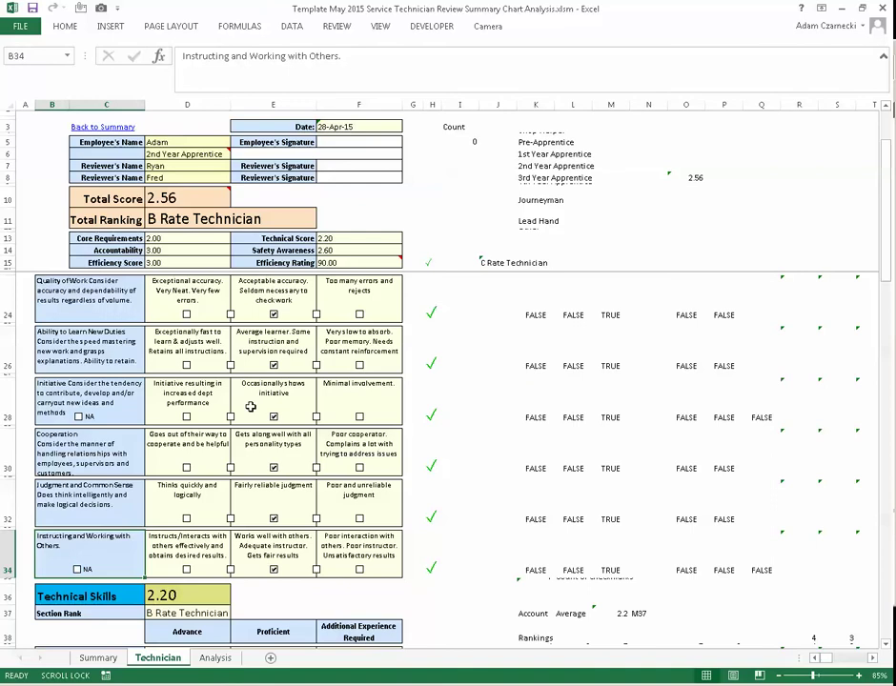
pyautogui.click(777, 685)
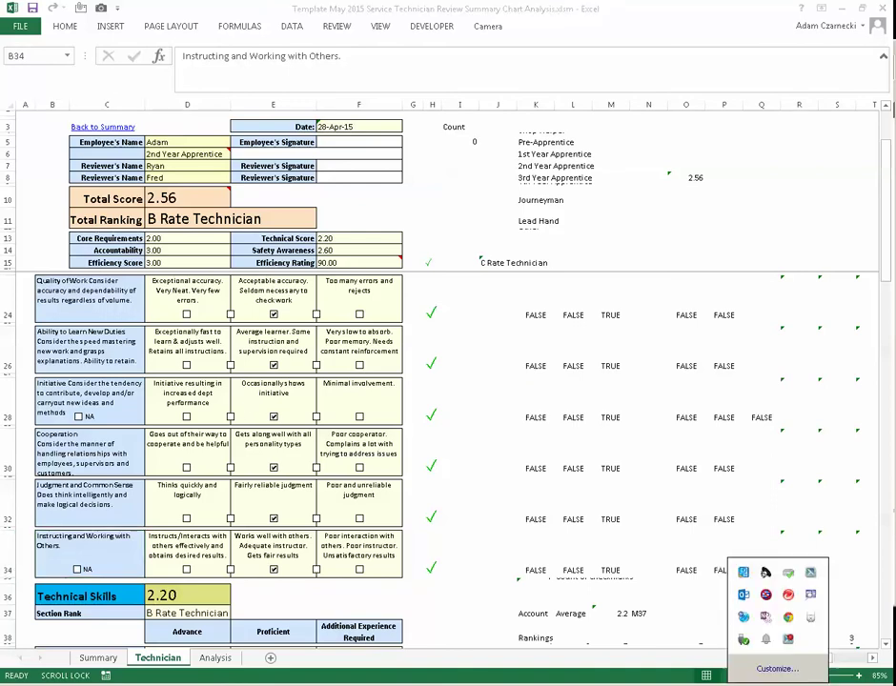